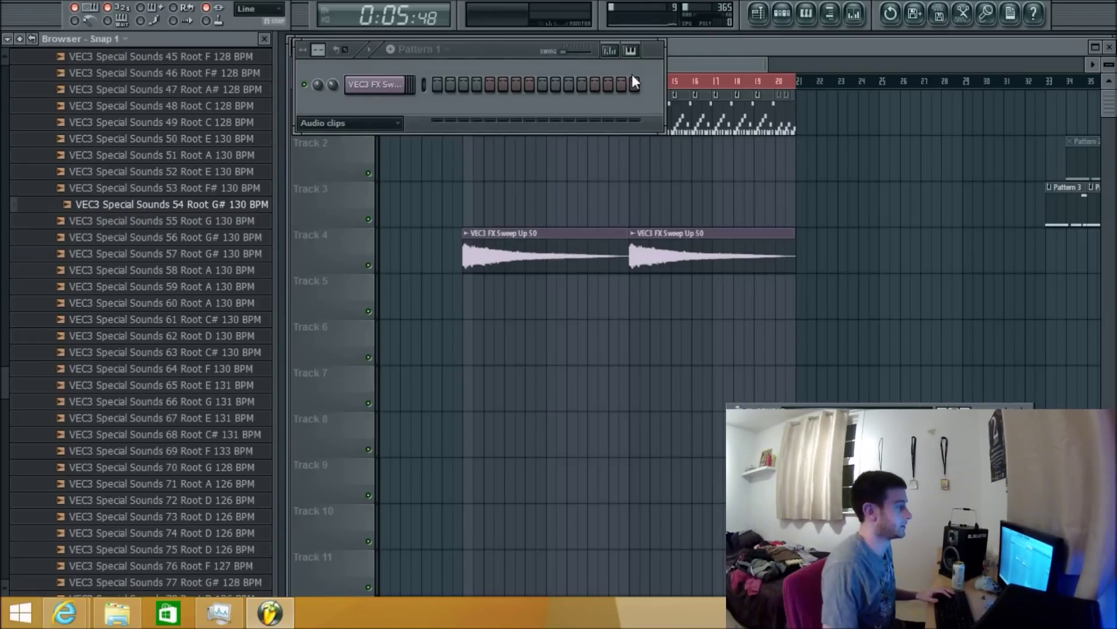
Close the step sequencer, collapse the Vengeance Essential House Vol.3 folder, and select Track 1's drum loop
{"action": "left_click", "coordinate": [691, 67]}
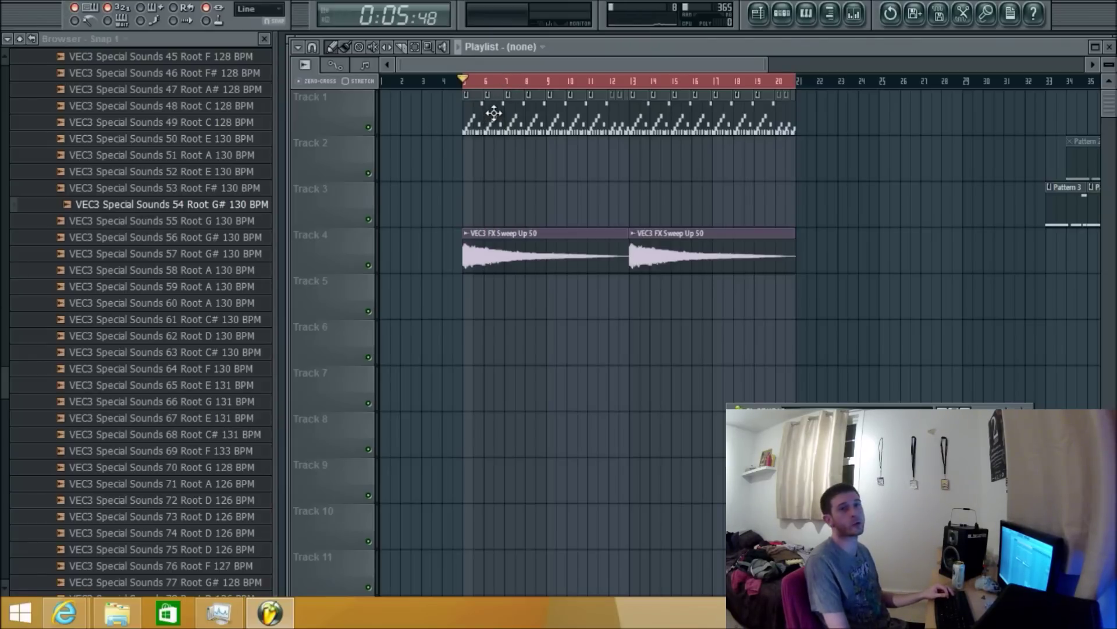
{"action": "left_click", "coordinate": [1, 161]}
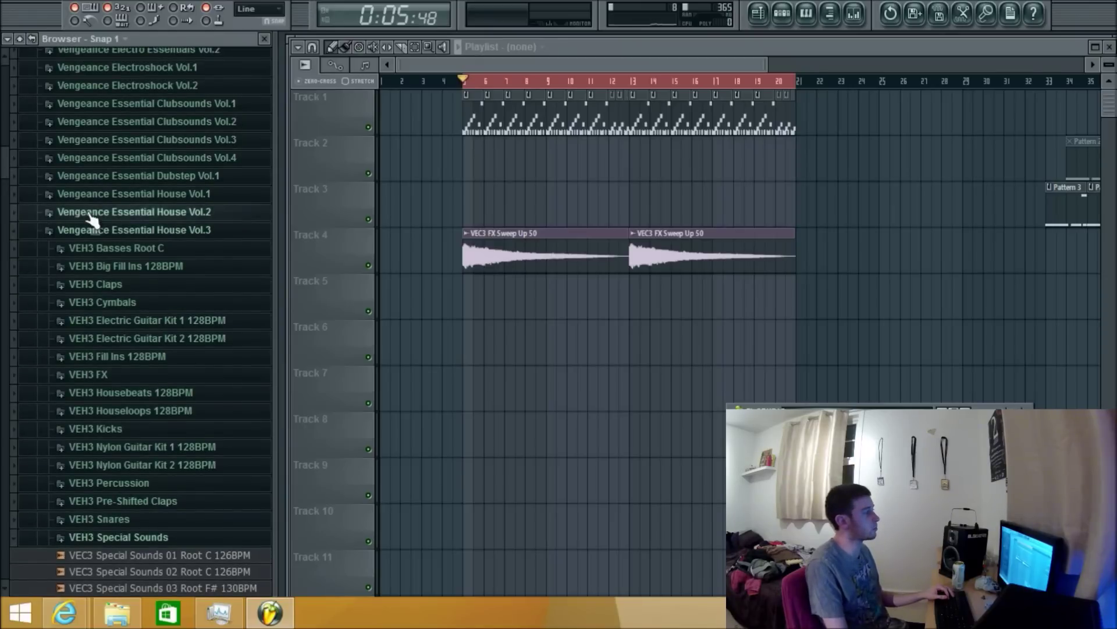
{"action": "left_click", "coordinate": [91, 232]}
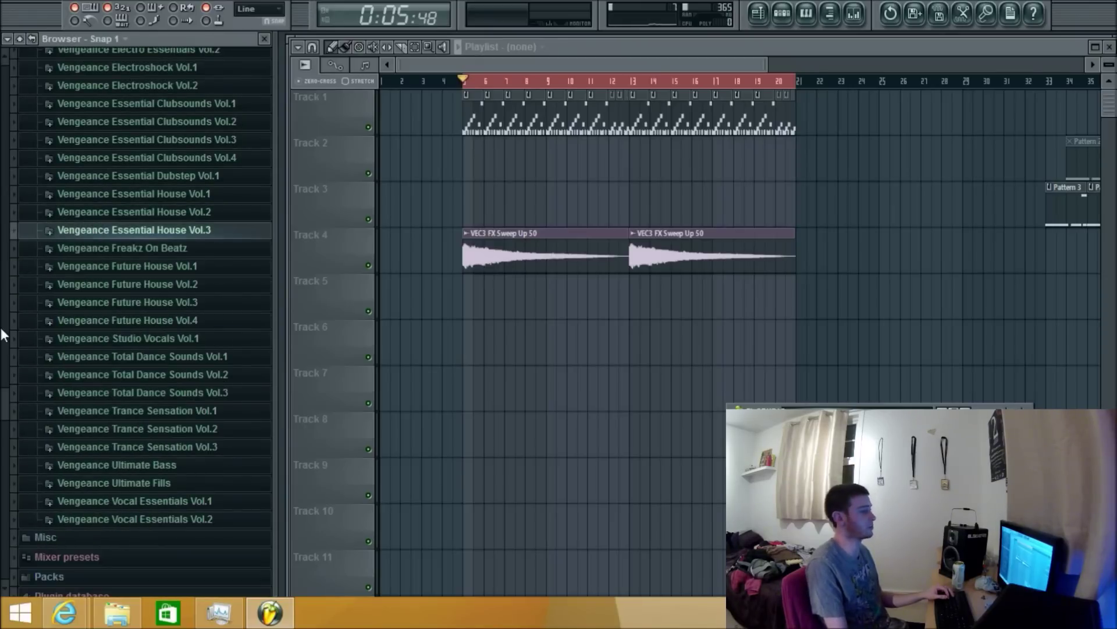
{"action": "left_click", "coordinate": [471, 118]}
Open the 174_Break_3_SP break as notes and show the DrumHit_Kick13 and DrumHit_Snare04 channel settings
{"action": "double_click", "coordinate": [484, 110]}
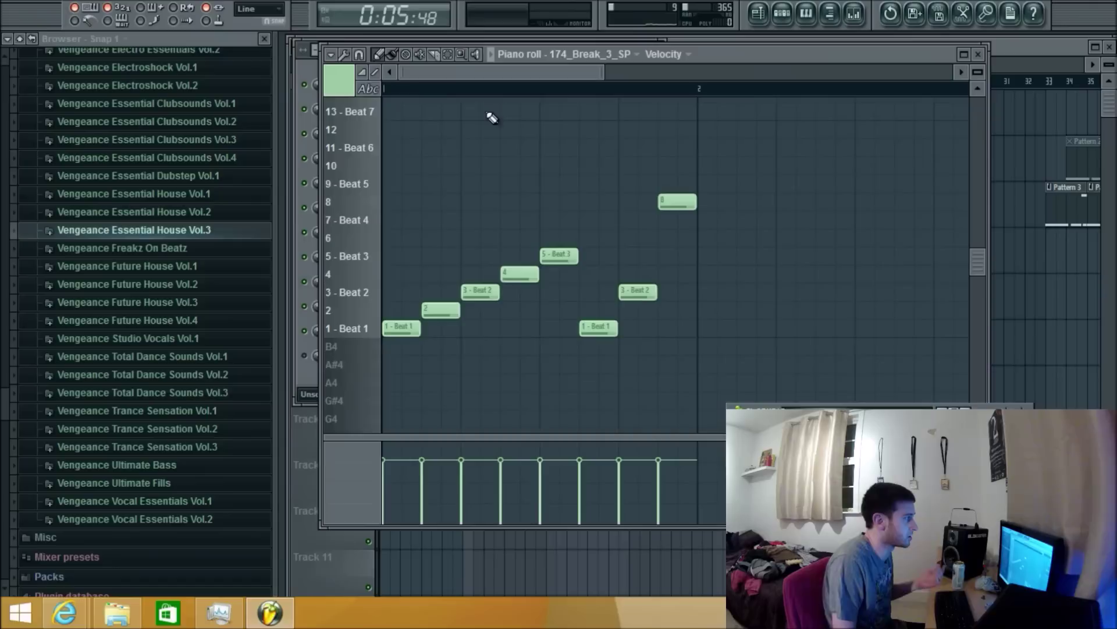
{"action": "left_click", "coordinate": [780, 12]}
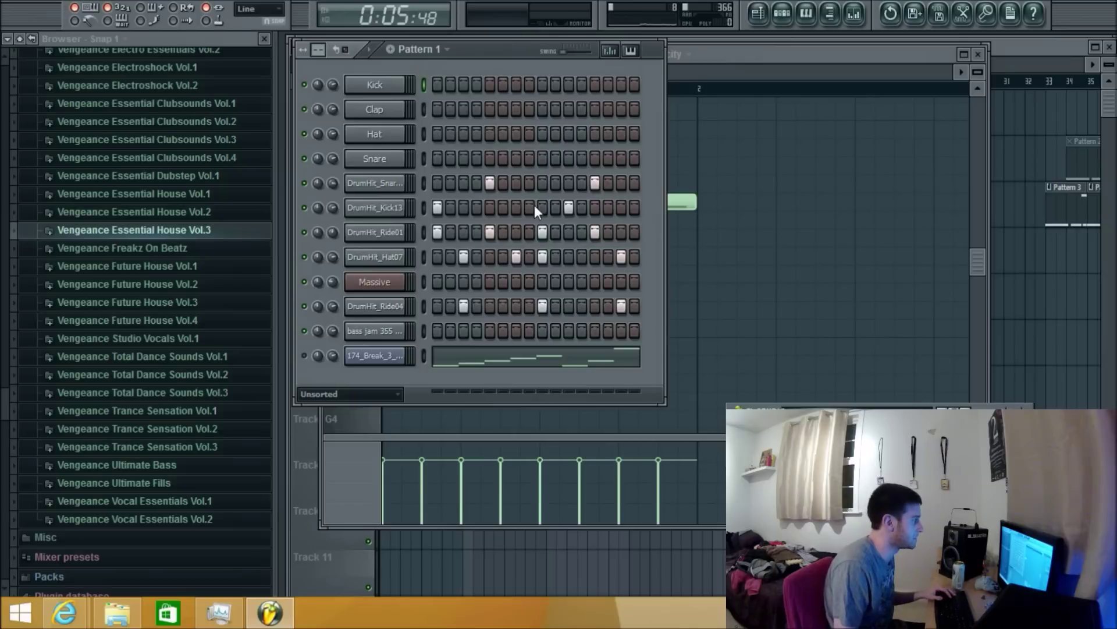
{"action": "left_click", "coordinate": [374, 210]}
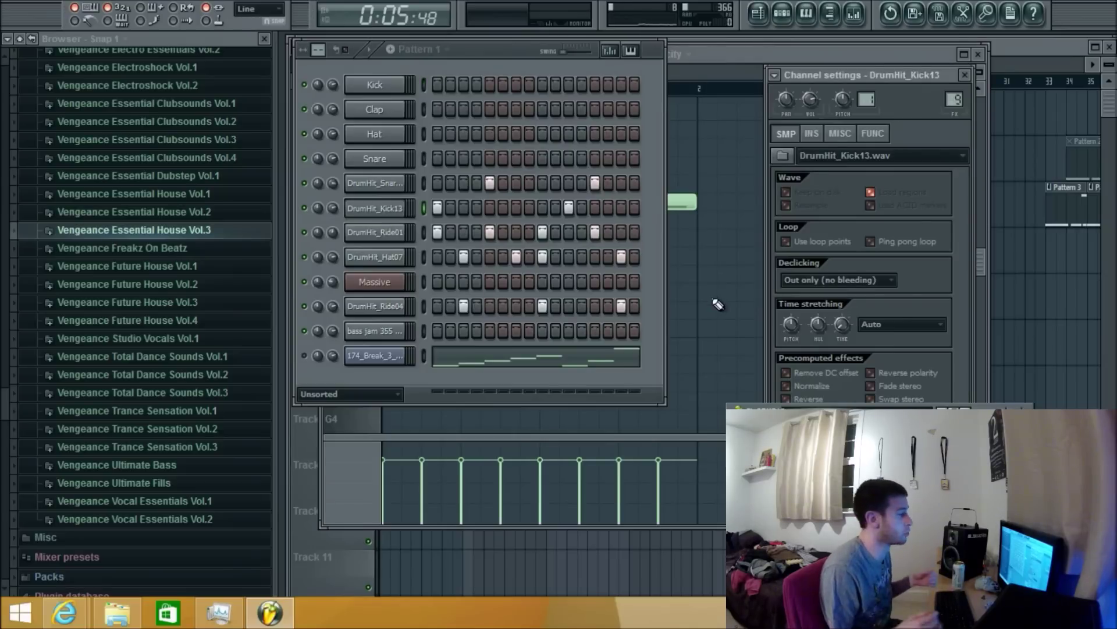
{"action": "left_click", "coordinate": [405, 188]}
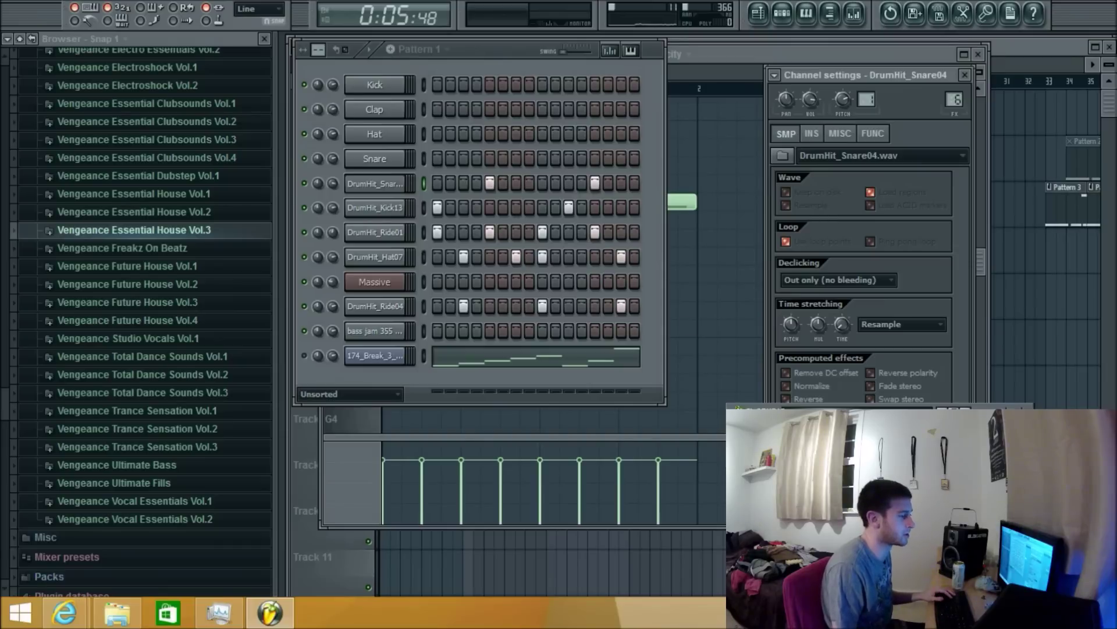
{"action": "left_click", "coordinate": [499, 55]}
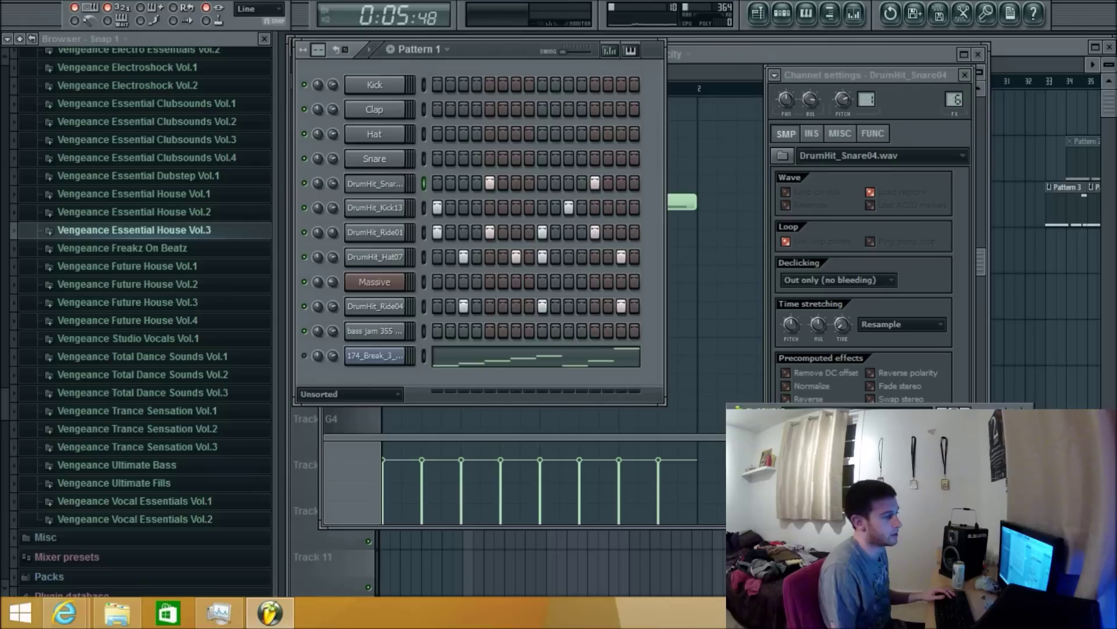
Open the mixer, move it left, and inspect Inserts 7 and 8 and their routing
{"action": "left_click", "coordinate": [854, 14]}
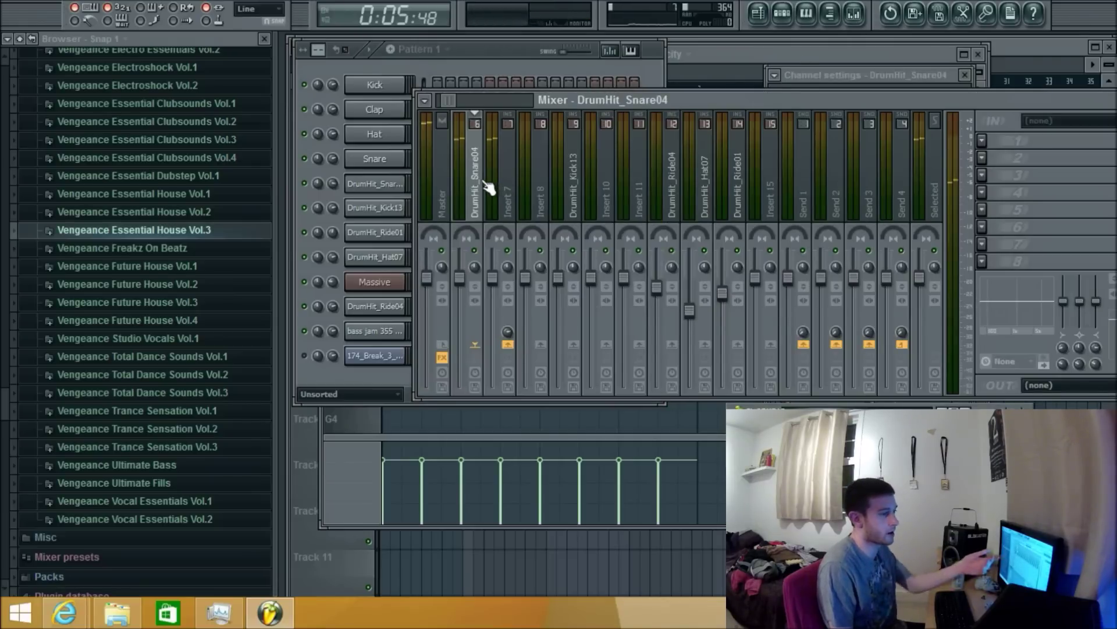
{"action": "left_click_drag", "start_coordinate": [673, 98], "coordinate": [620, 97]}
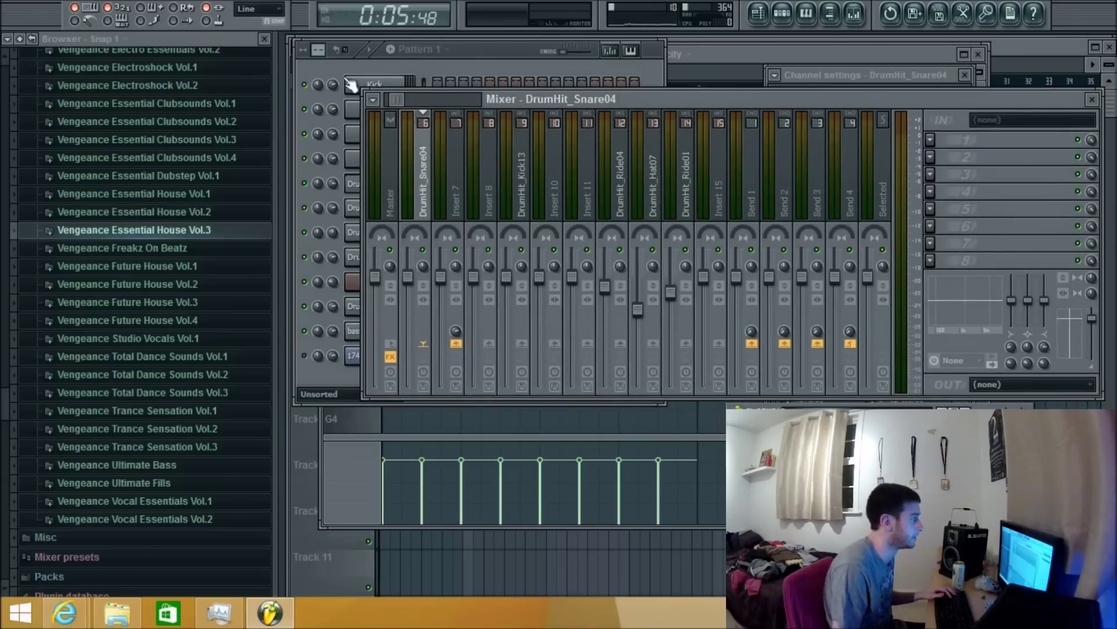
{"action": "left_click_drag", "start_coordinate": [396, 102], "coordinate": [380, 98]}
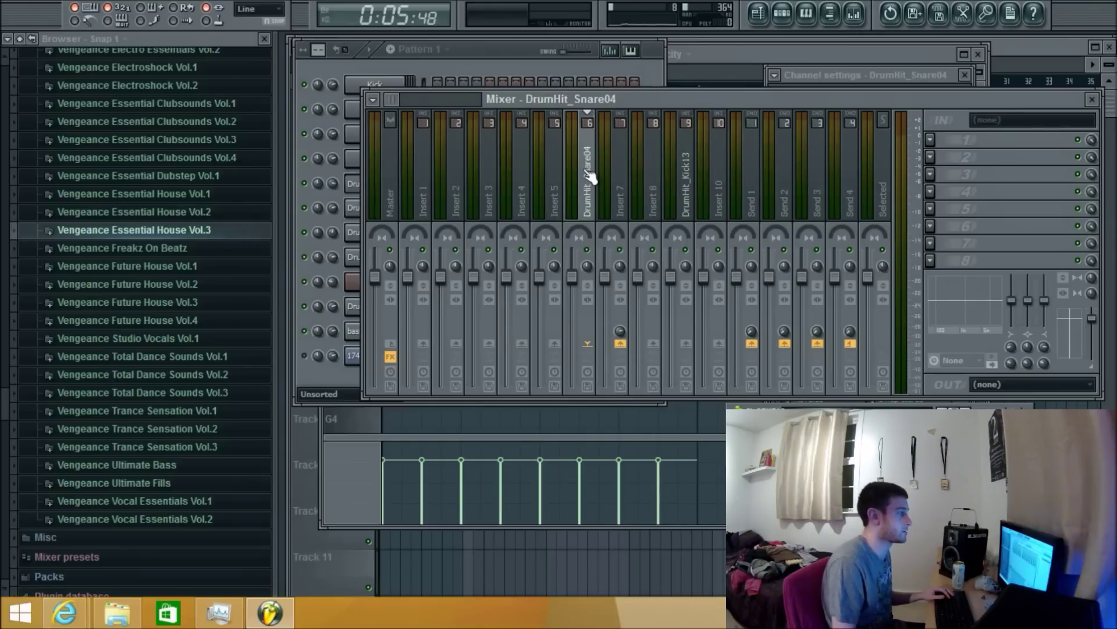
{"action": "left_click", "coordinate": [625, 191]}
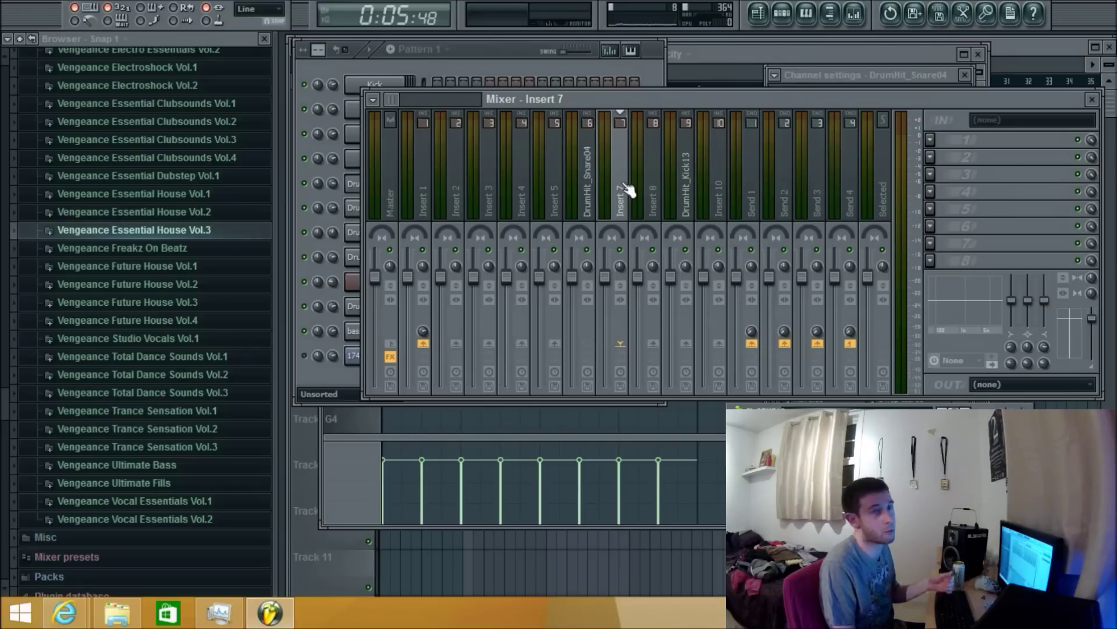
{"action": "left_click", "coordinate": [650, 181]}
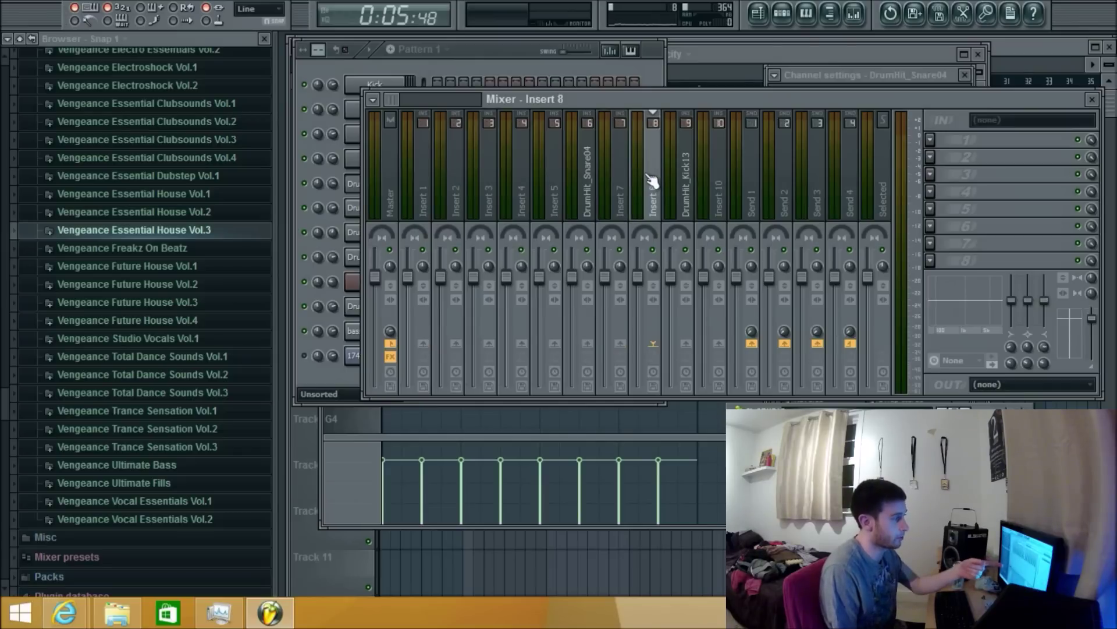
{"action": "right_click", "coordinate": [627, 343]}
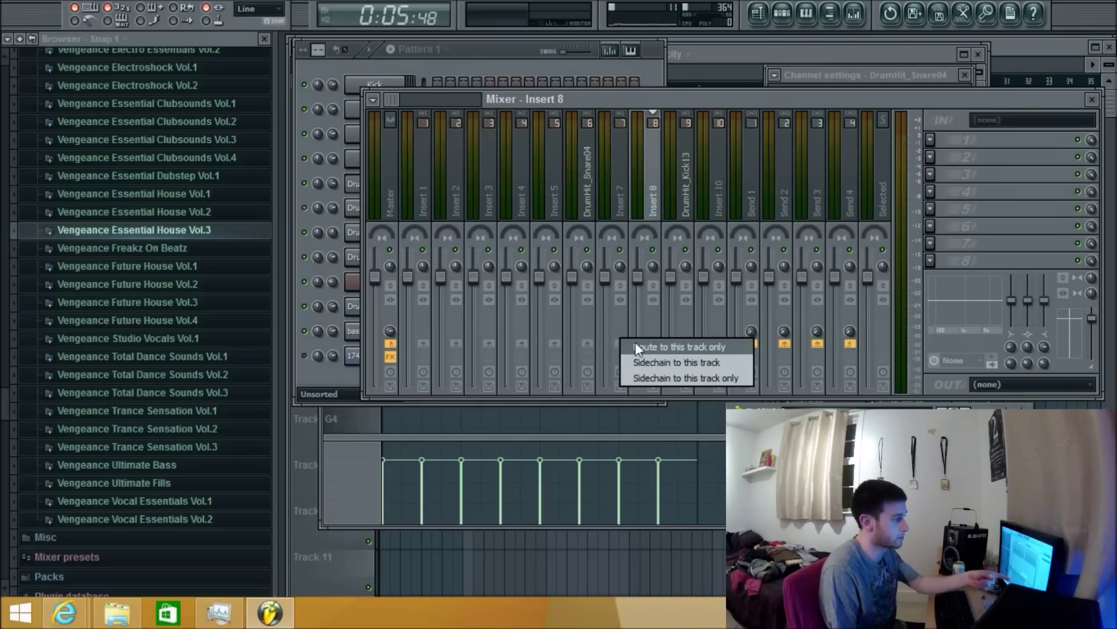
{"action": "left_click", "coordinate": [625, 201]}
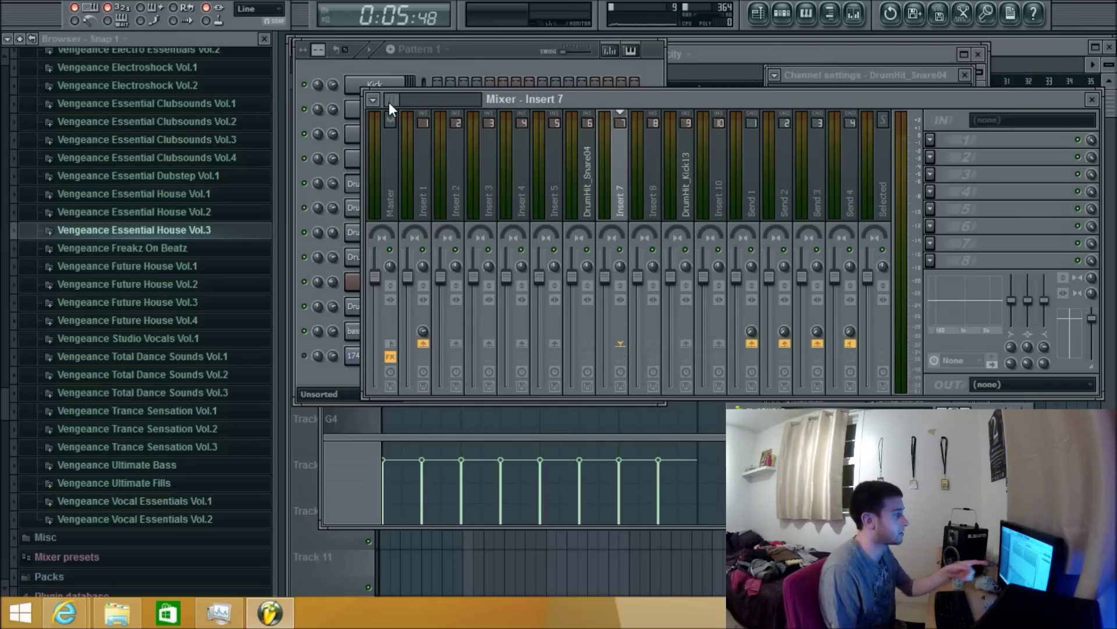
Compare Inserts 1 and 7, play the beat, and bring the channel rack forward
{"action": "left_click", "coordinate": [425, 206]}
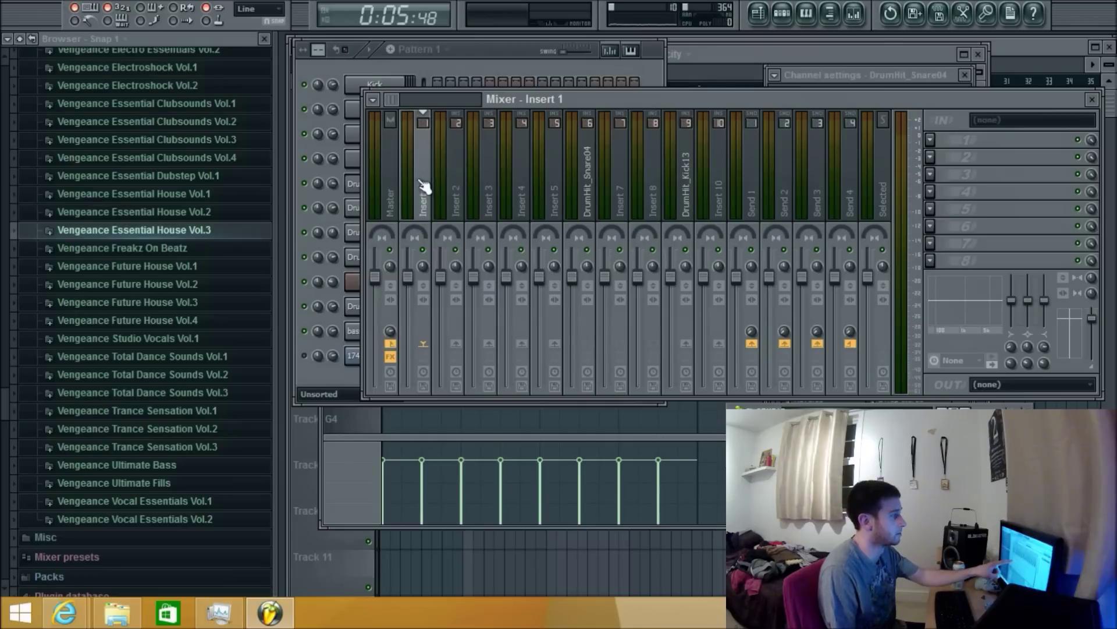
{"action": "left_click", "coordinate": [616, 176]}
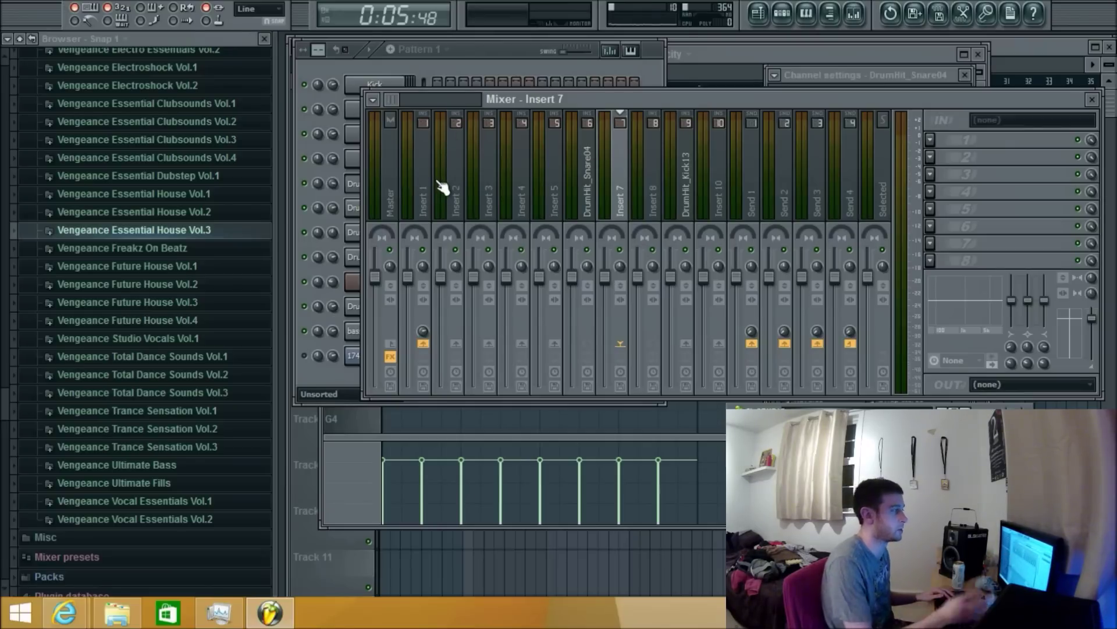
{"action": "key", "text": "space"}
{"action": "key", "text": "space"}
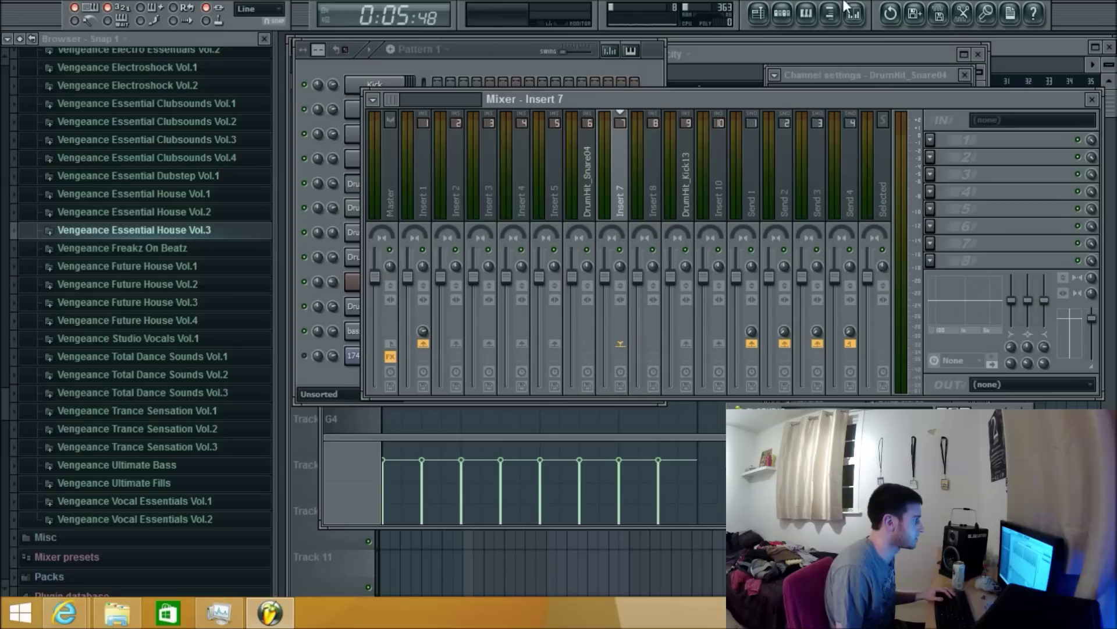
{"action": "left_click", "coordinate": [503, 50]}
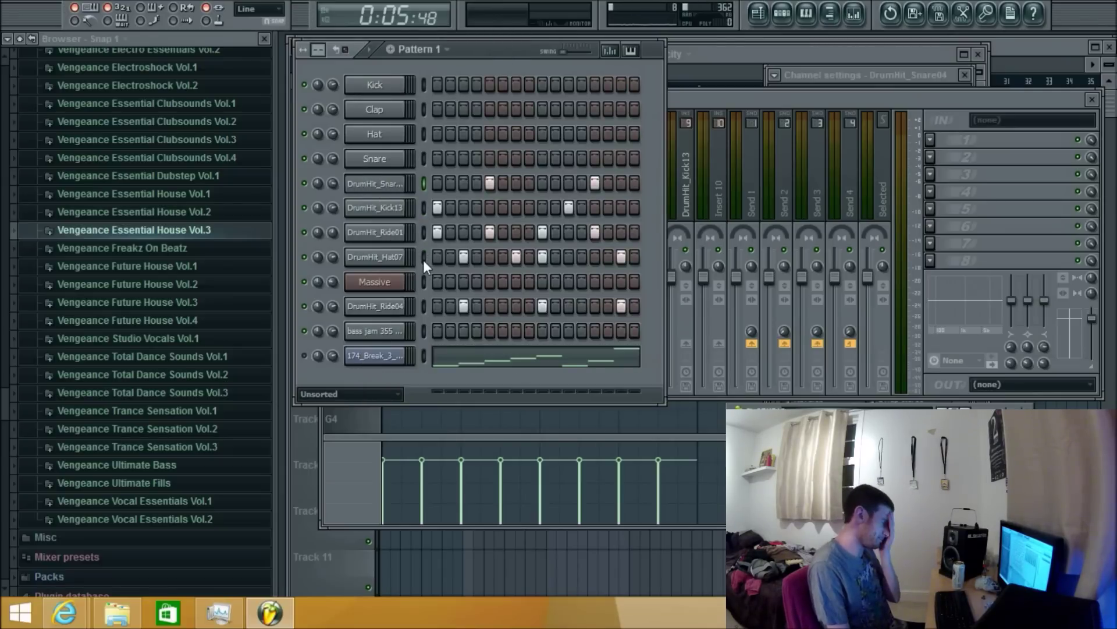
{"action": "key", "text": "space"}
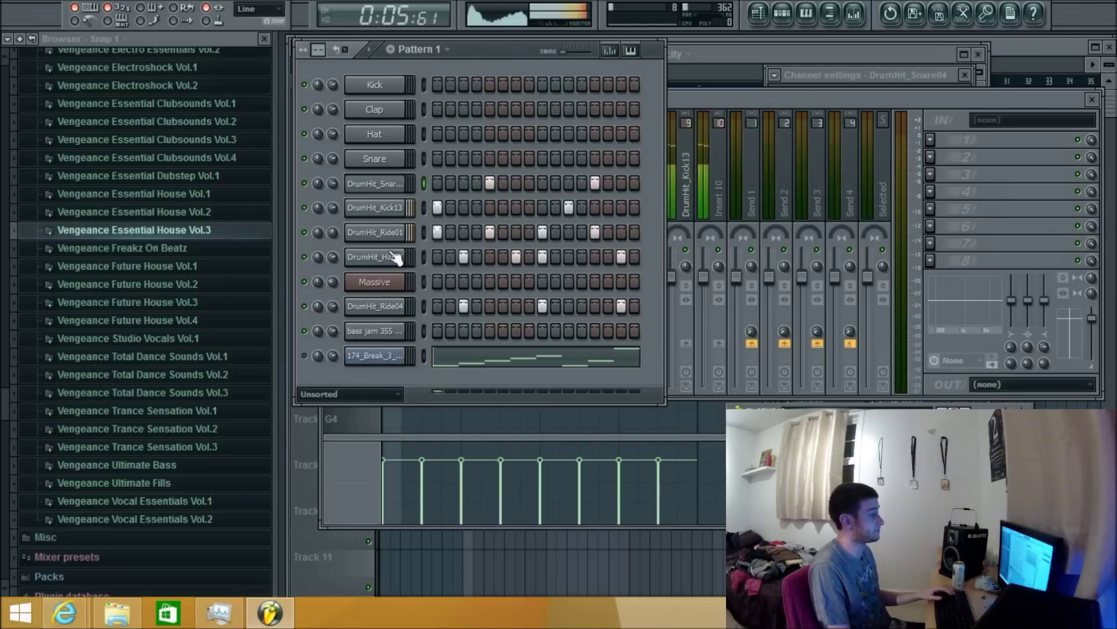
{"action": "key", "text": "space"}
{"action": "left_click", "coordinate": [748, 101]}
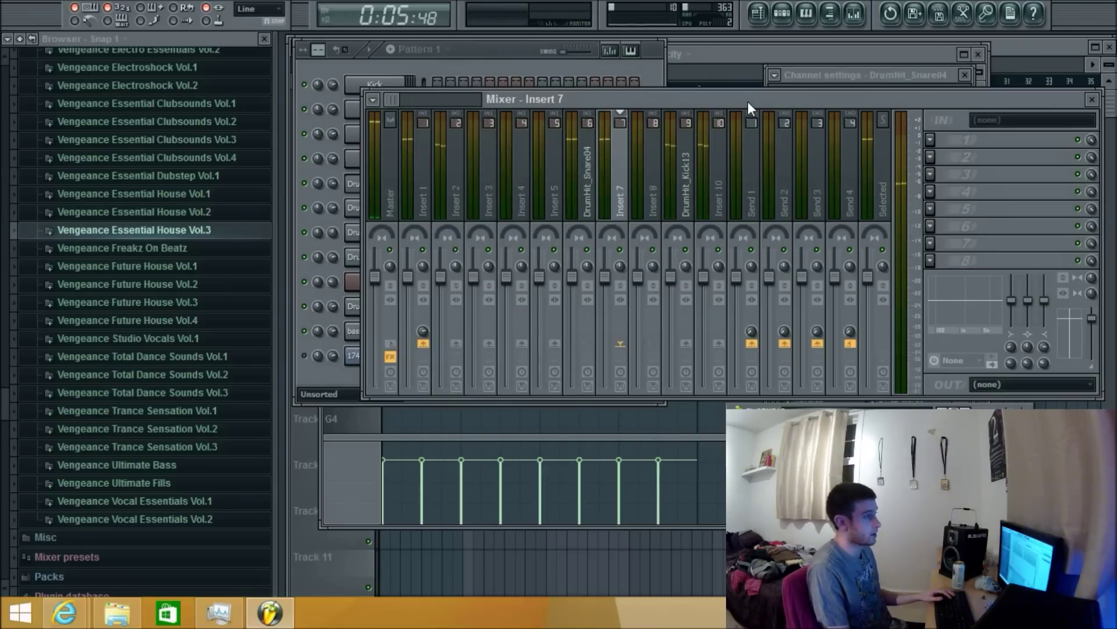
{"action": "left_click_drag", "start_coordinate": [392, 106], "coordinate": [400, 106]}
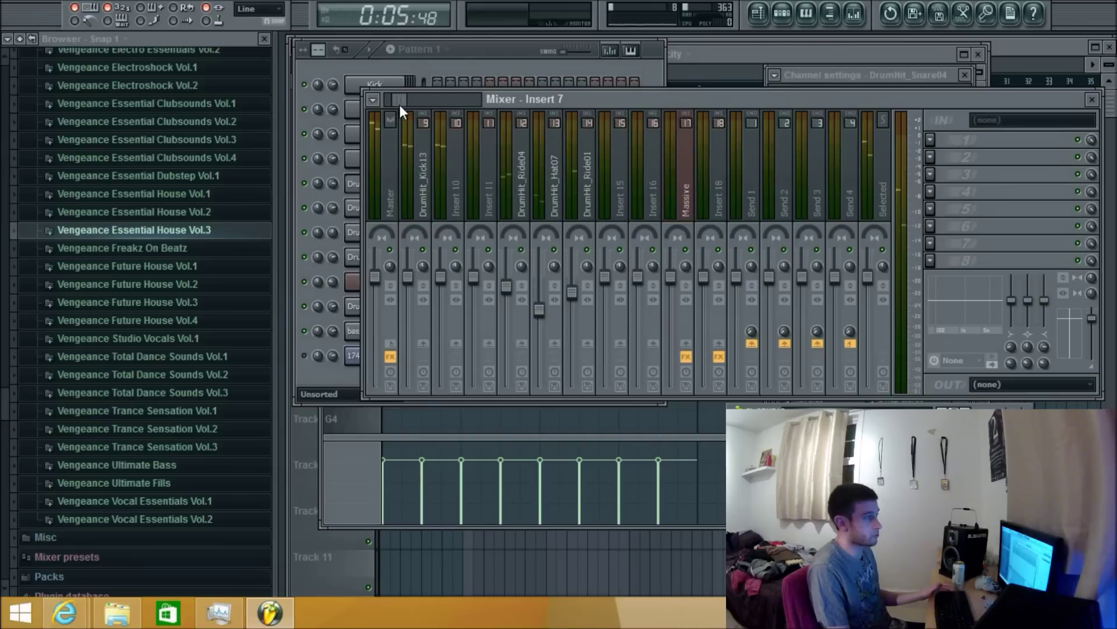
{"action": "left_click", "coordinate": [527, 184]}
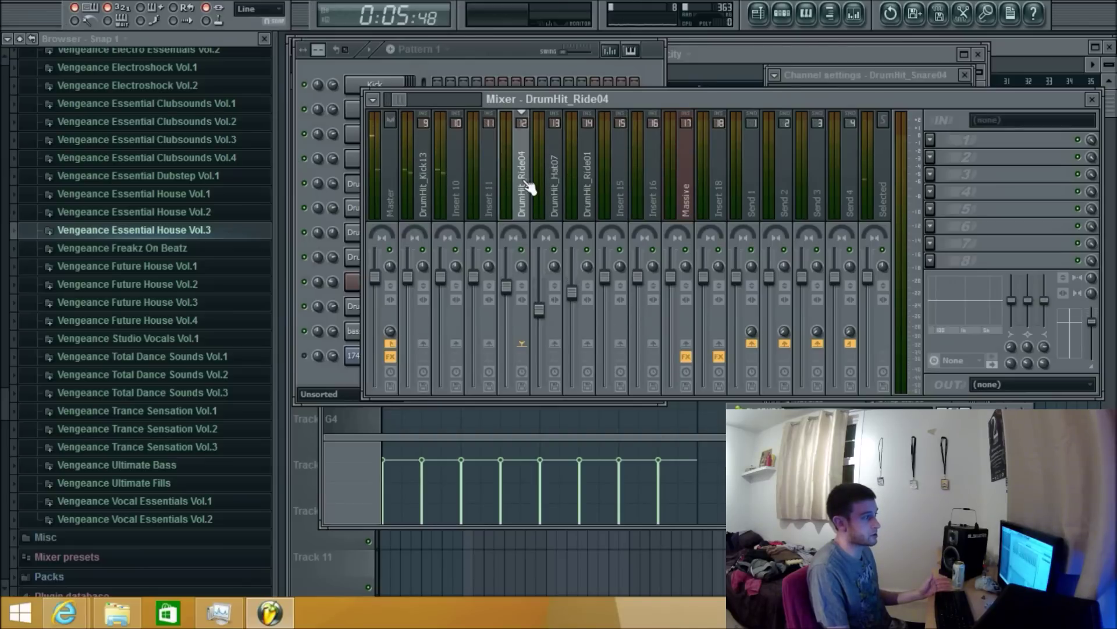
{"action": "left_click", "coordinate": [595, 203]}
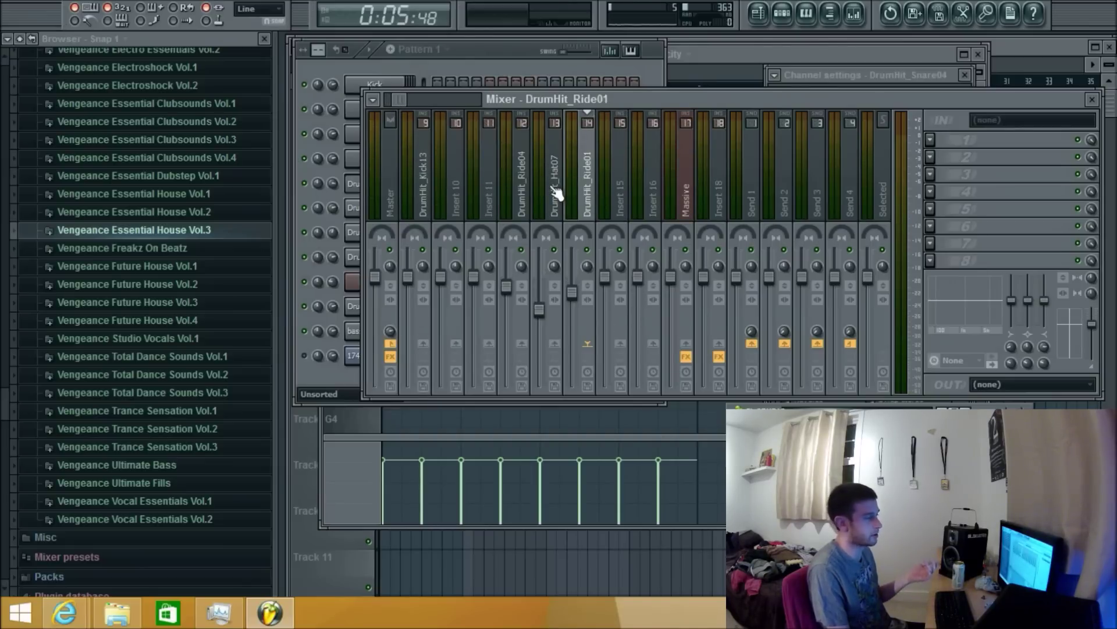
{"action": "left_click", "coordinate": [556, 201]}
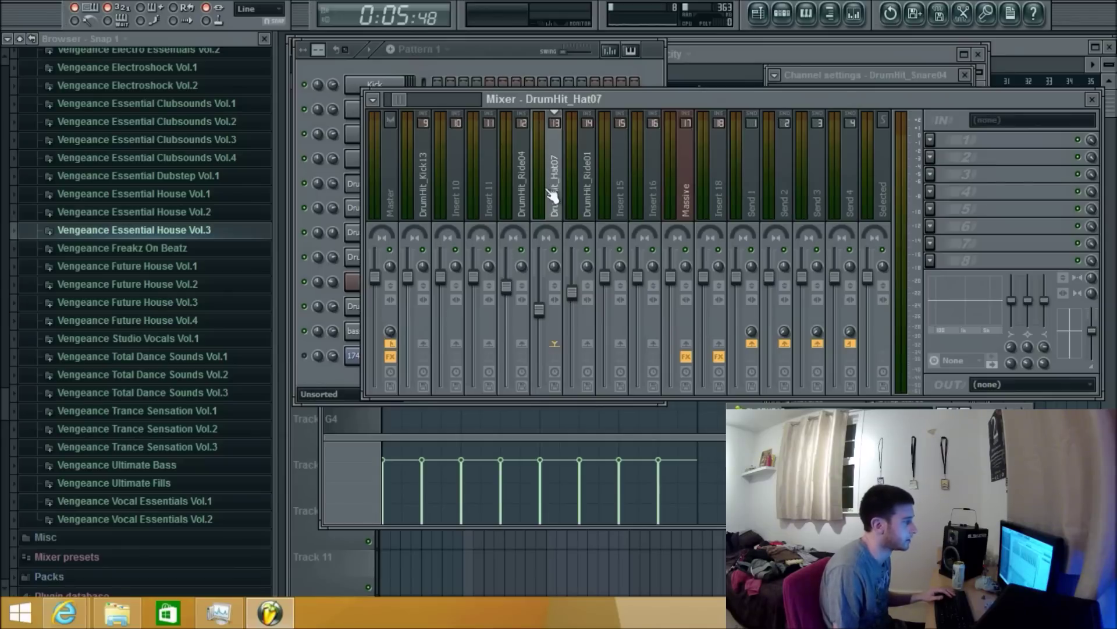
{"action": "left_click", "coordinate": [587, 202]}
{"action": "left_click", "coordinate": [533, 197]}
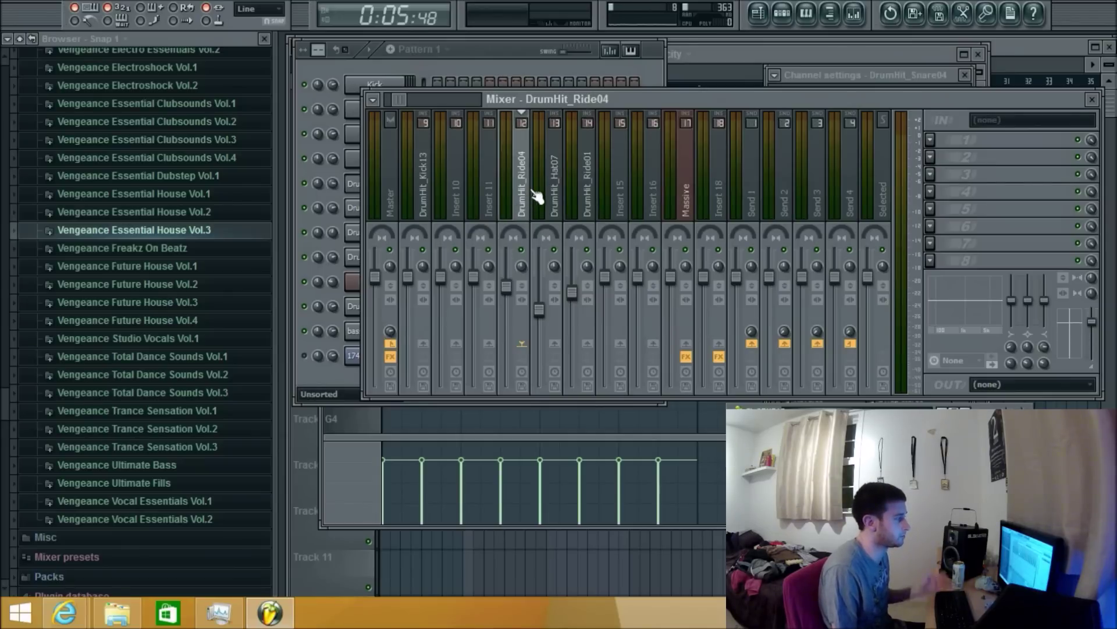
{"action": "left_click", "coordinate": [495, 53]}
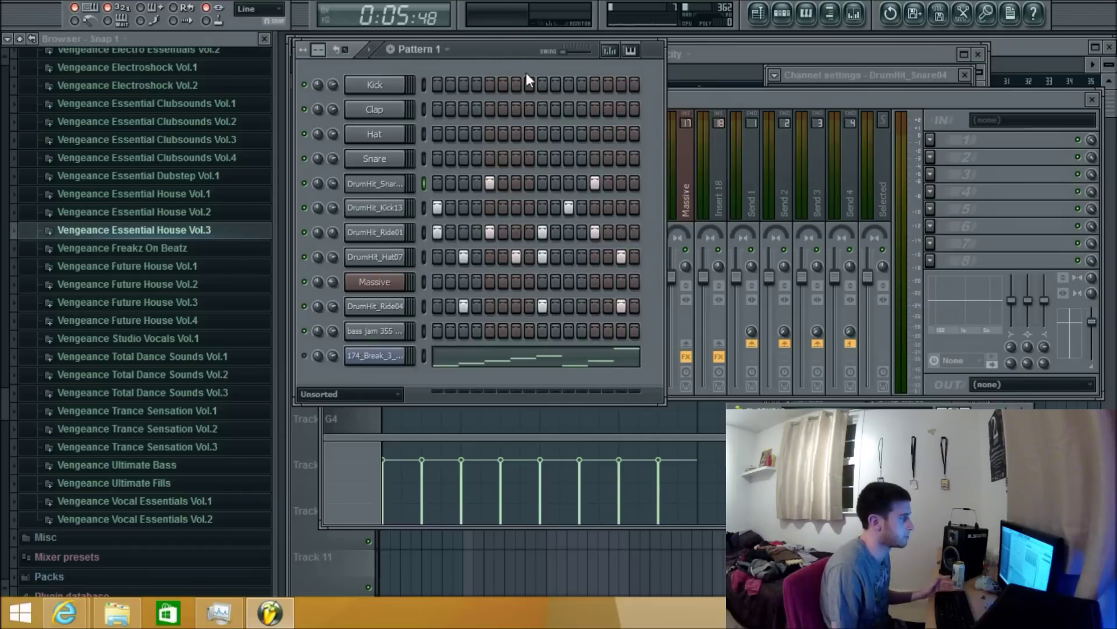
{"action": "key", "text": "space"}
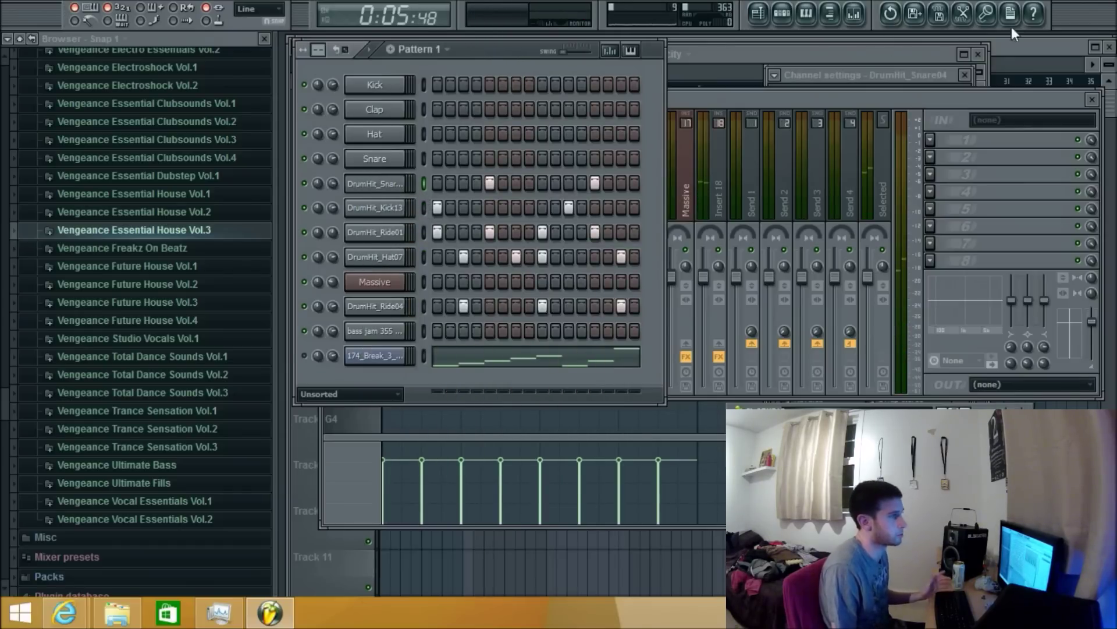
Expand Vengeance Essential House Vol.3 and audition Special Sounds loops 54 and 56
{"action": "left_click", "coordinate": [759, 14]}
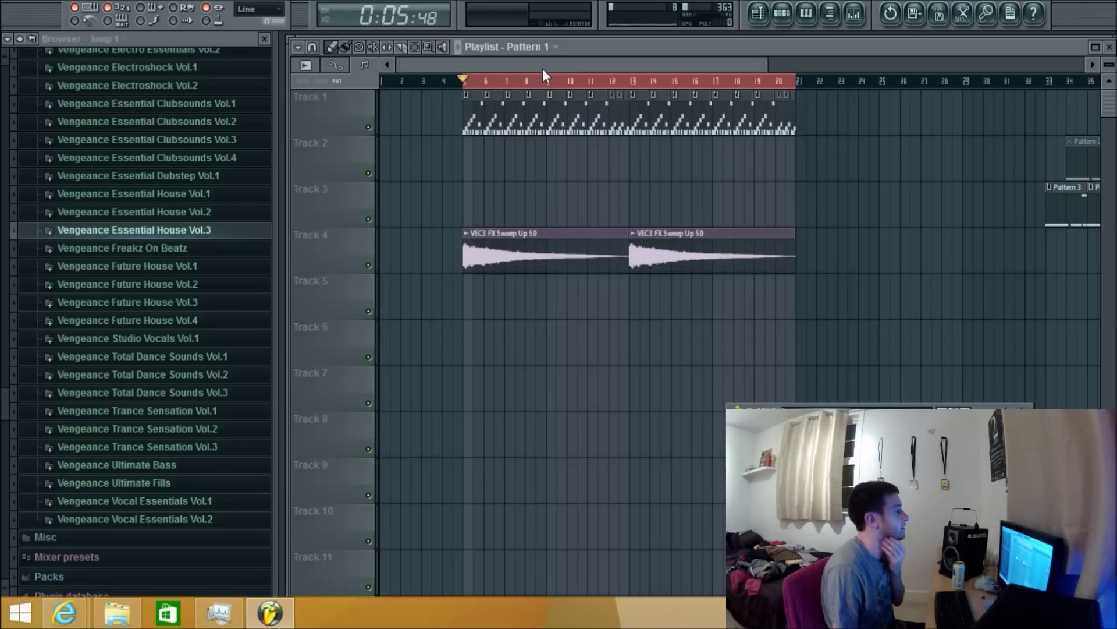
{"action": "left_click", "coordinate": [235, 233]}
{"action": "scroll", "coordinate": [236, 241], "scroll_direction": "down", "scroll_amount": 3}
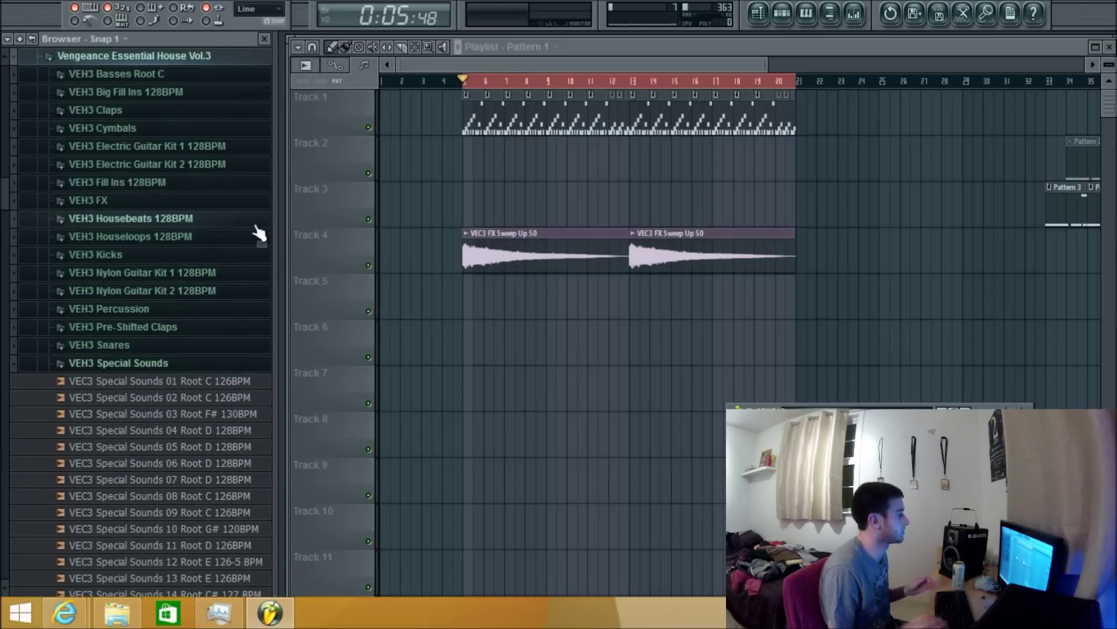
{"action": "left_click_drag", "start_coordinate": [3, 229], "coordinate": [0, 241]}
{"action": "scroll", "coordinate": [5, 241], "scroll_direction": "down", "scroll_amount": 5}
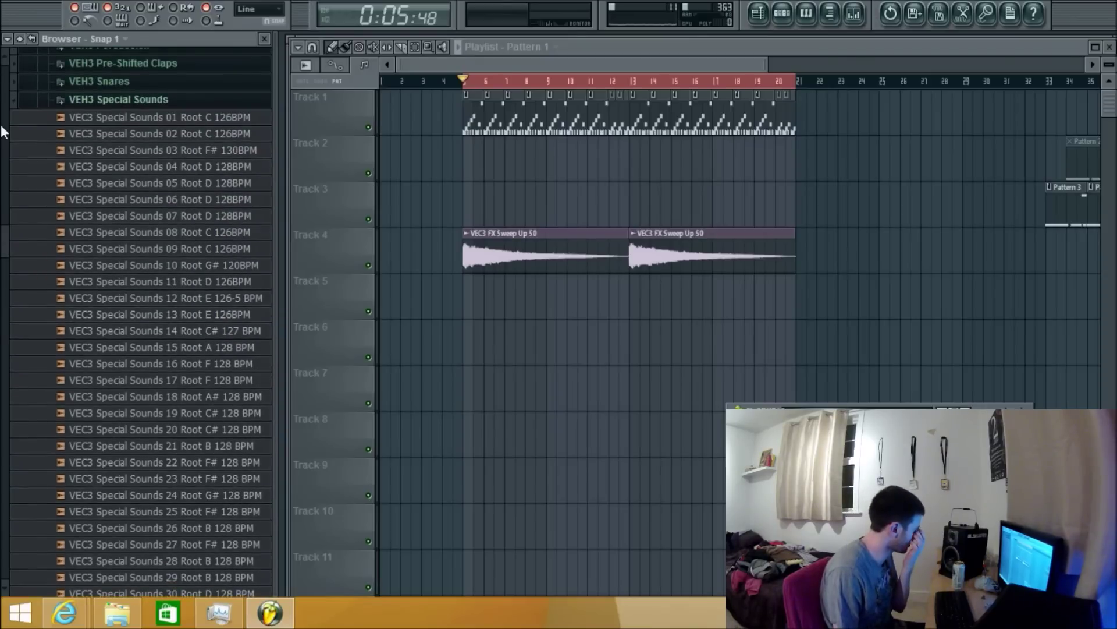
{"action": "scroll", "coordinate": [19, 290], "scroll_direction": "down", "scroll_amount": 5}
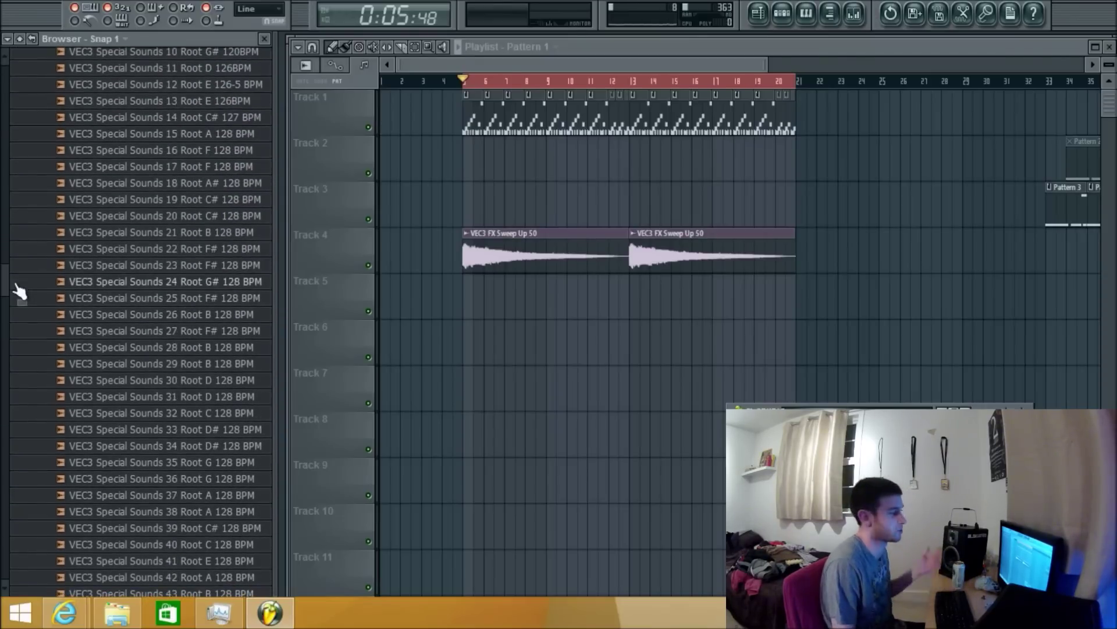
{"action": "mouse_move", "coordinate": [1, 272]}
{"action": "left_mouse_down"}
{"action": "mouse_move", "coordinate": [1, 350]}
{"action": "mouse_move", "coordinate": [9, 335]}
{"action": "left_mouse_up"}
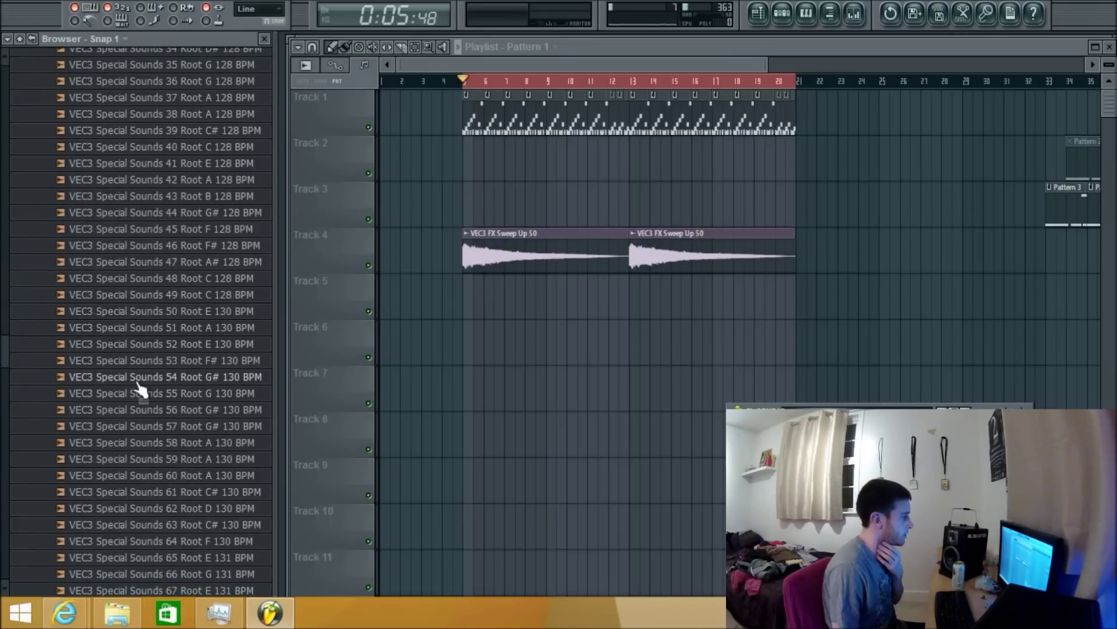
{"action": "left_click_drag", "start_coordinate": [1, 280], "coordinate": [1, 185]}
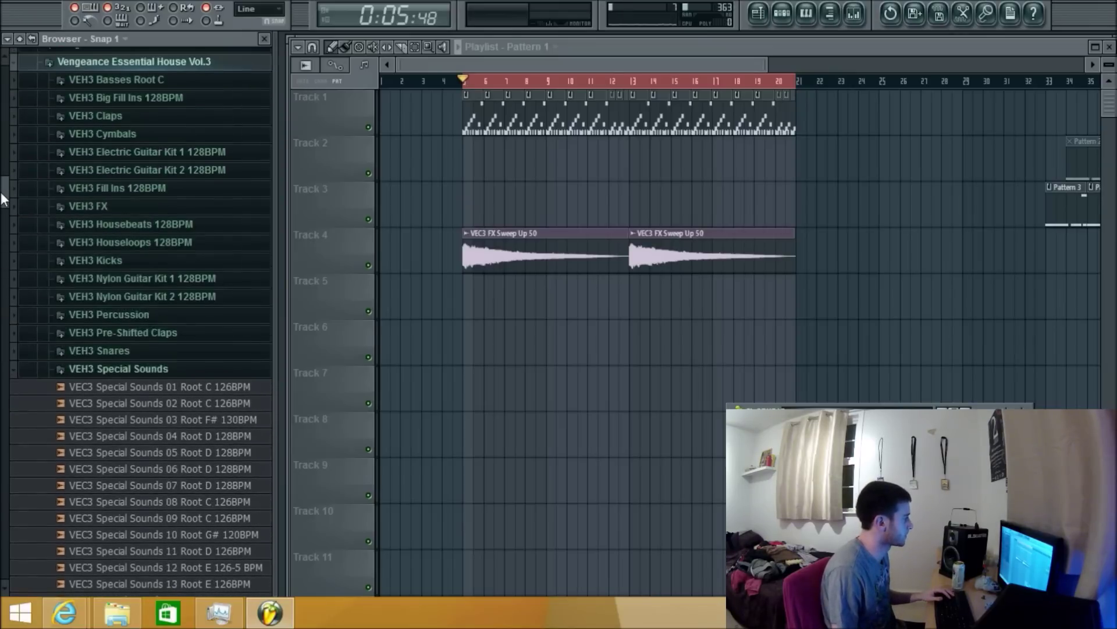
{"action": "scroll", "coordinate": [3, 181], "scroll_direction": "up", "scroll_amount": 2}
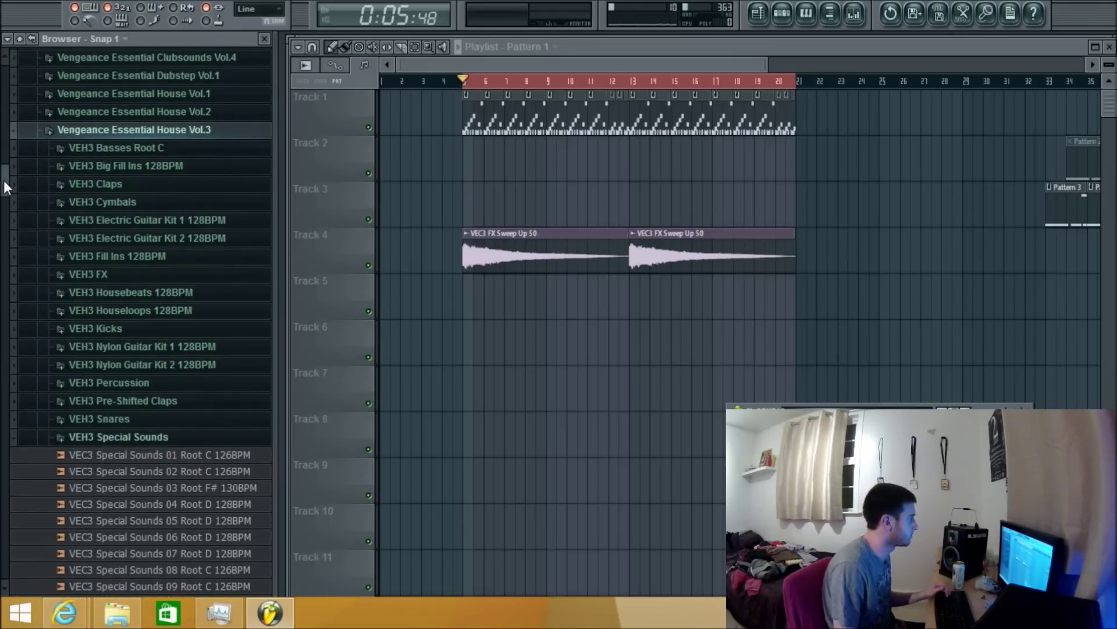
{"action": "mouse_move", "coordinate": [3, 185]}
{"action": "left_mouse_down"}
{"action": "mouse_move", "coordinate": [9, 387]}
{"action": "mouse_move", "coordinate": [8, 353]}
{"action": "left_mouse_up"}
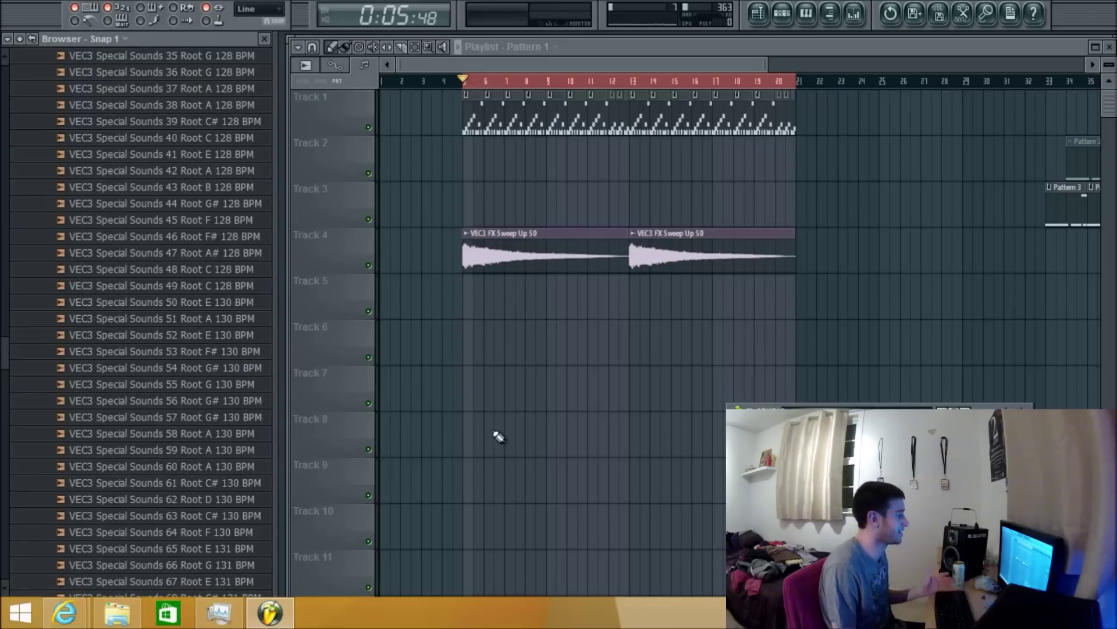
{"action": "left_click", "coordinate": [225, 368]}
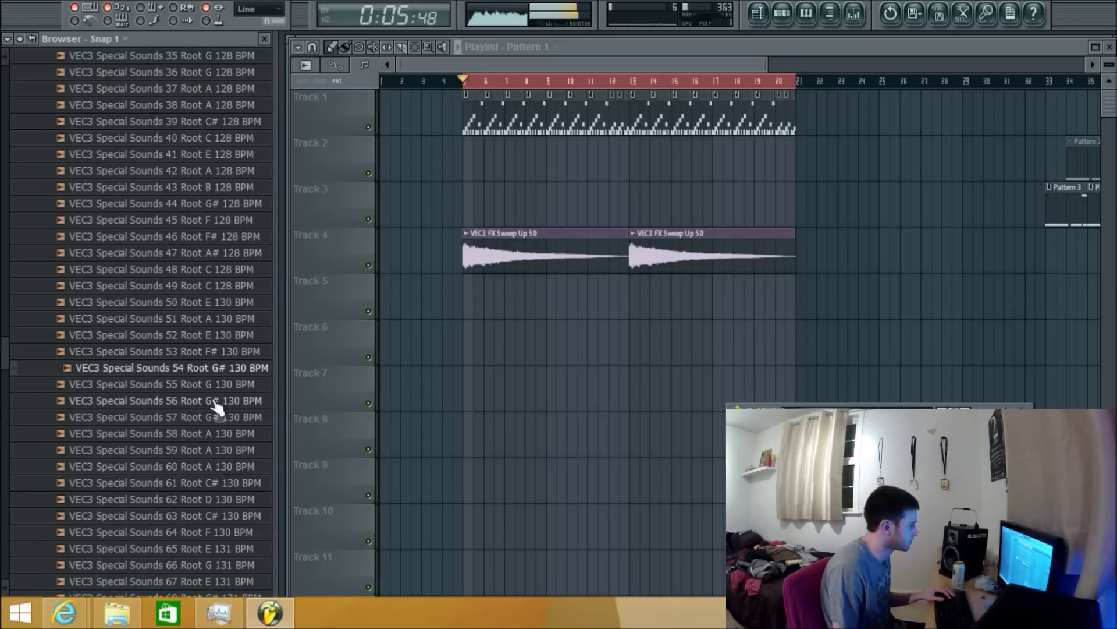
{"action": "left_click", "coordinate": [210, 401]}
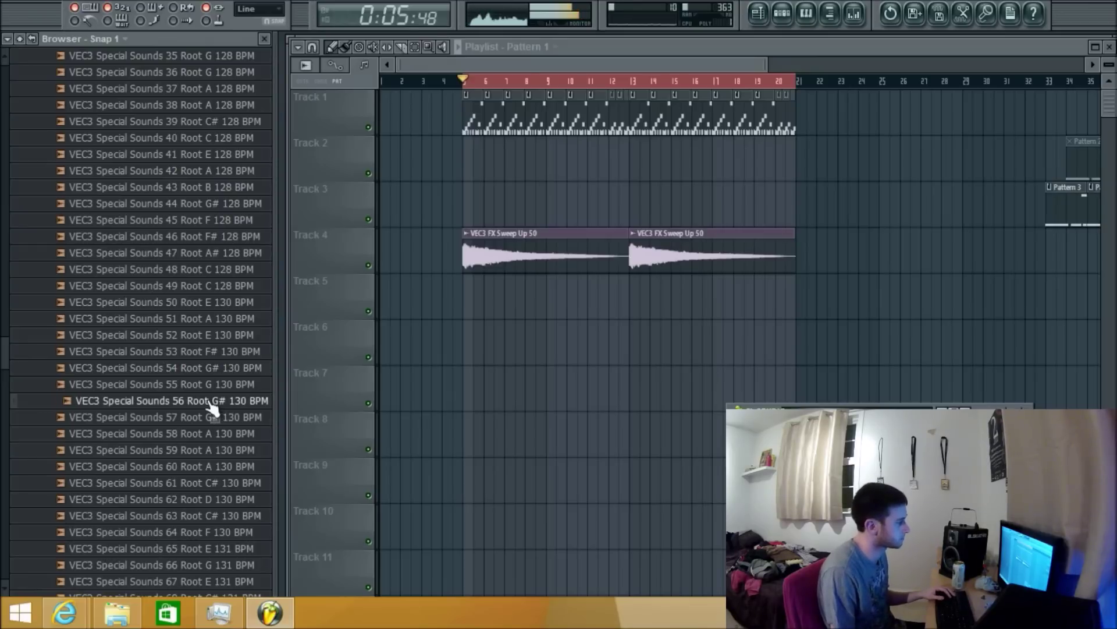
{"action": "left_click", "coordinate": [211, 371]}
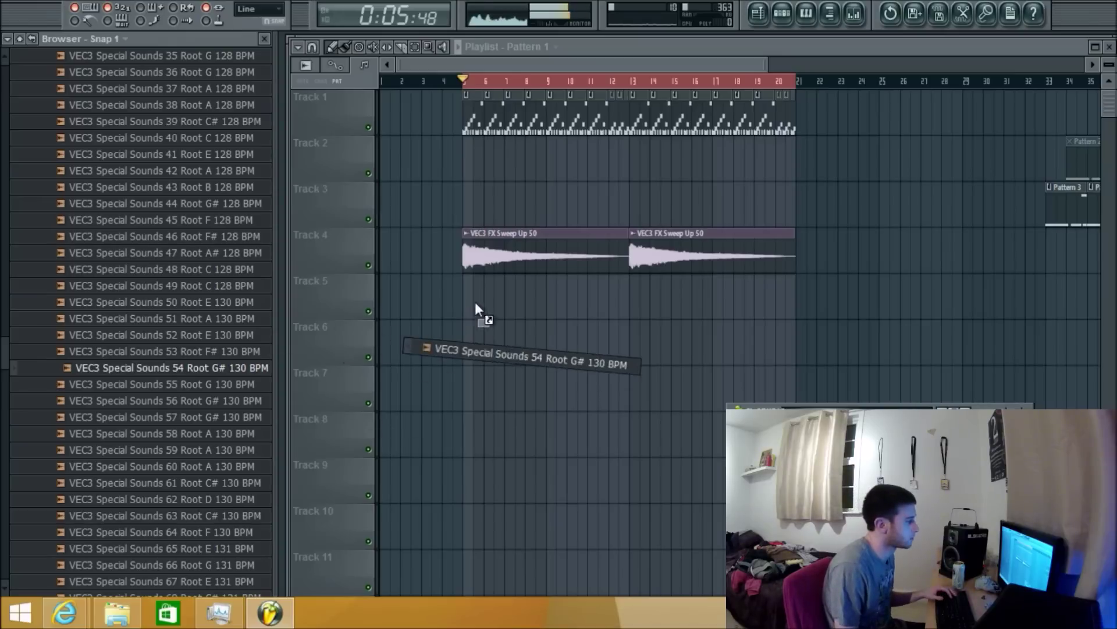
Place the Special Sounds 54 loop on Track 5 at bar 5 and open its channel settings
{"action": "left_click_drag", "start_coordinate": [180, 373], "coordinate": [475, 302]}
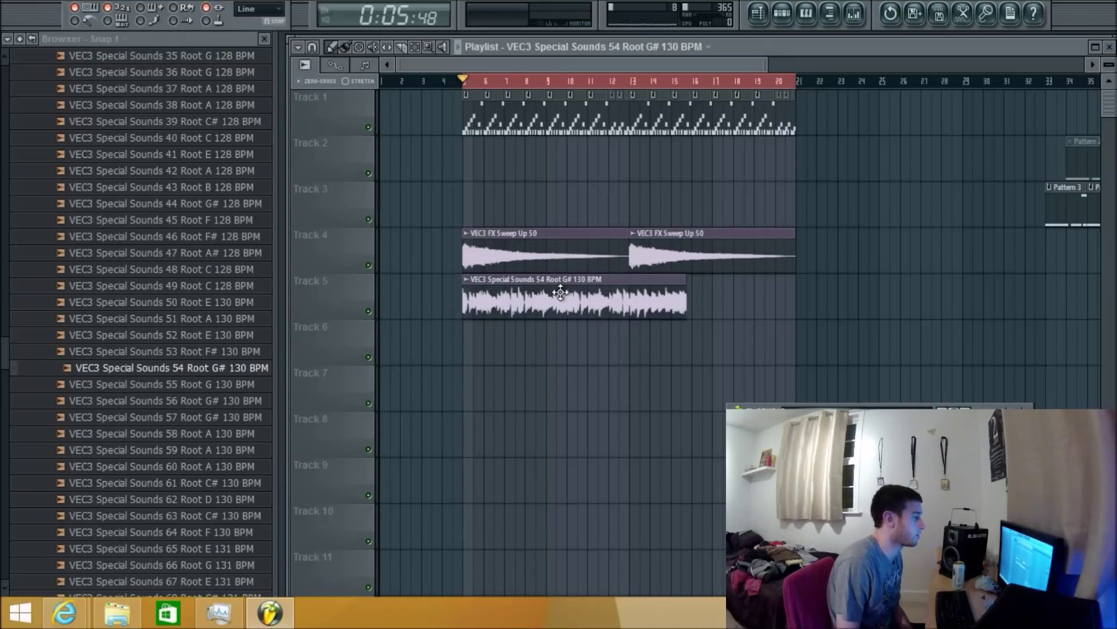
{"action": "left_click", "coordinate": [562, 284]}
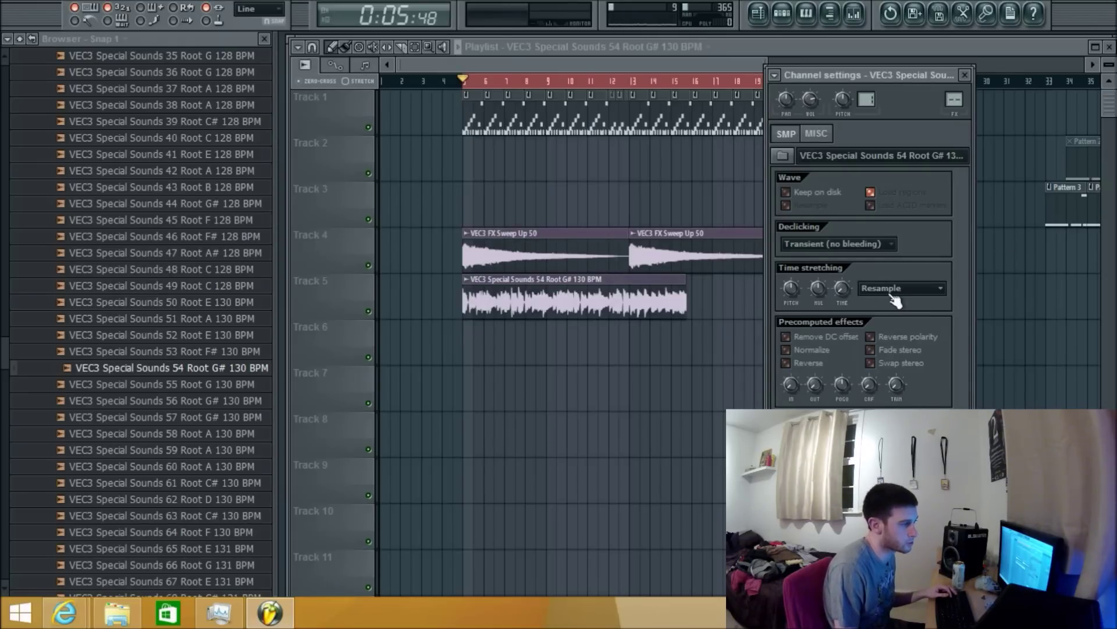
Switch the Special Sounds 54 loop to Auto time stretching and shorten it to end at bar 13
{"action": "left_click", "coordinate": [908, 296]}
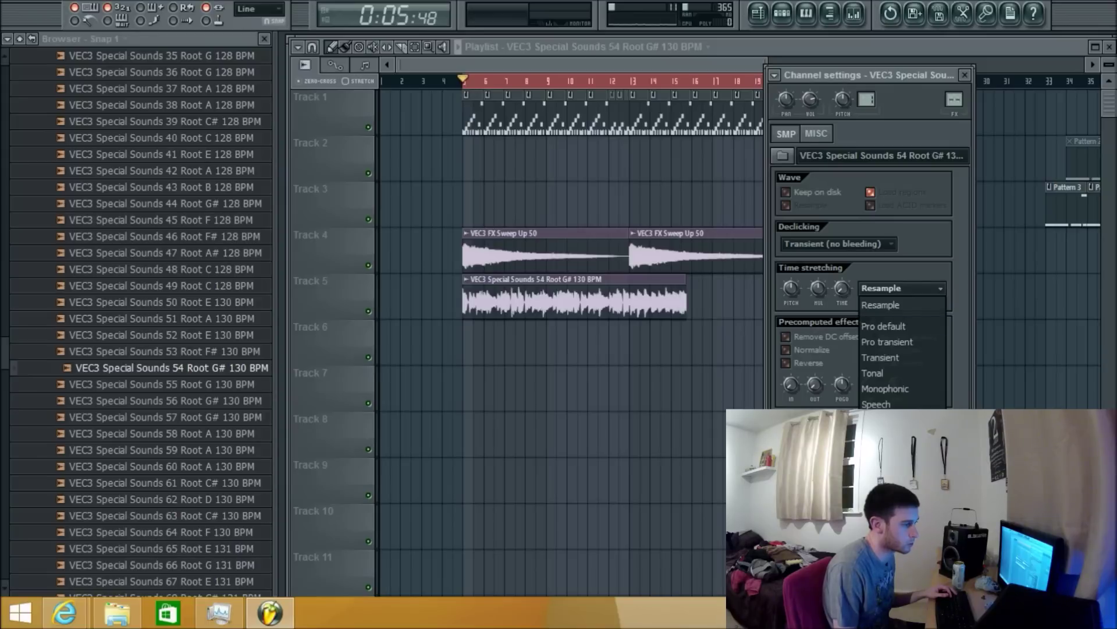
{"action": "left_click", "coordinate": [877, 323]}
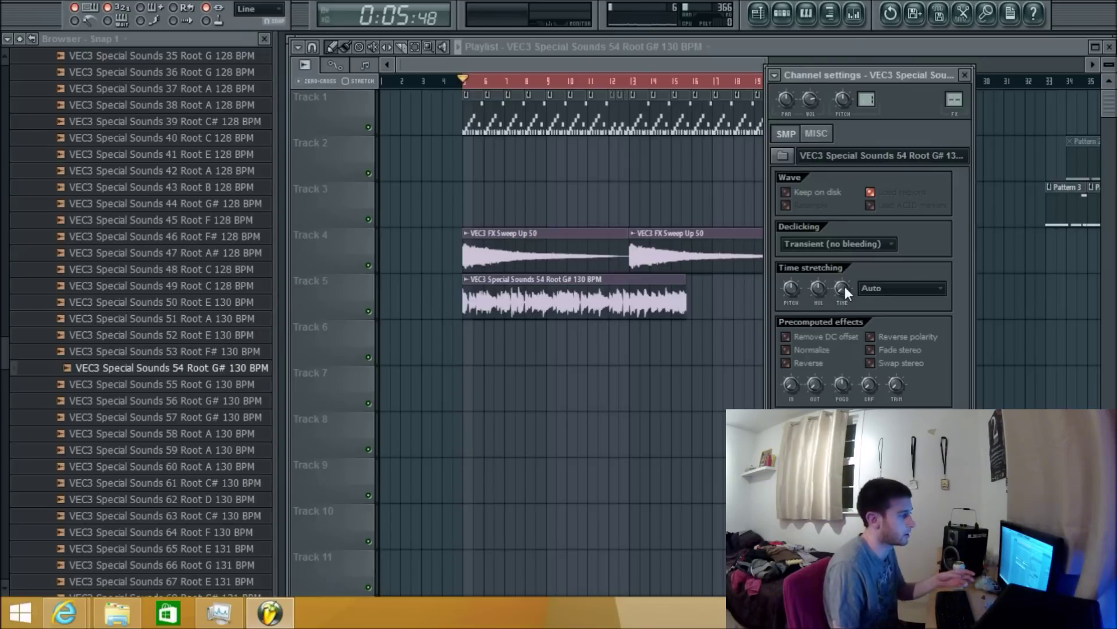
{"action": "left_click_drag", "start_coordinate": [844, 285], "coordinate": [844, 276]}
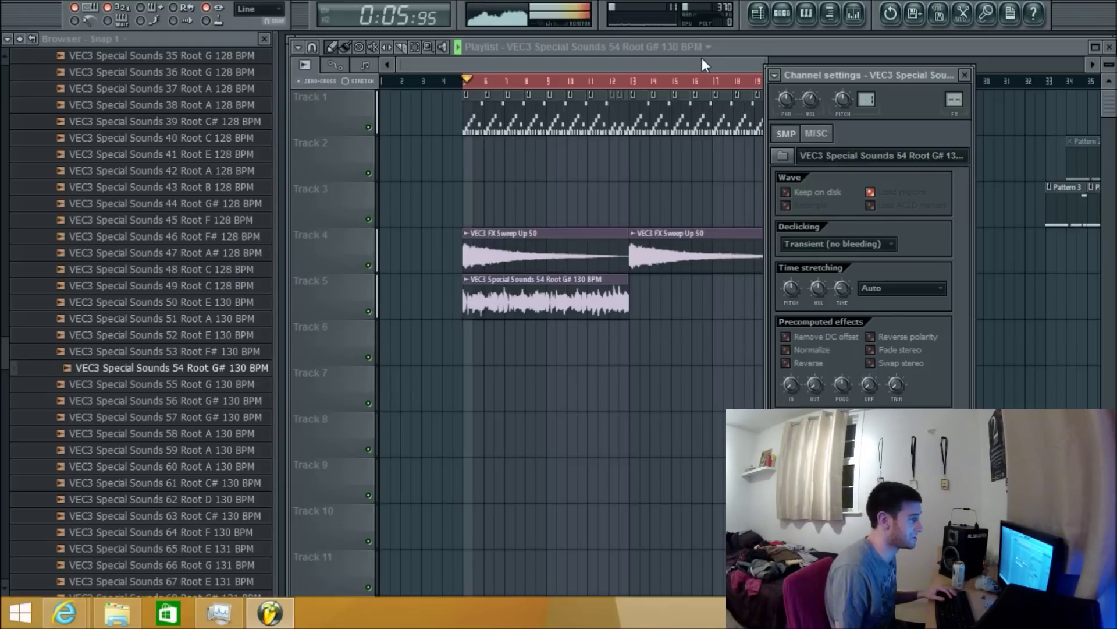
Check the compressor on Insert 21 (-23.8 dB threshold, 9:1 ratio), then close it
{"action": "left_click", "coordinate": [646, 58]}
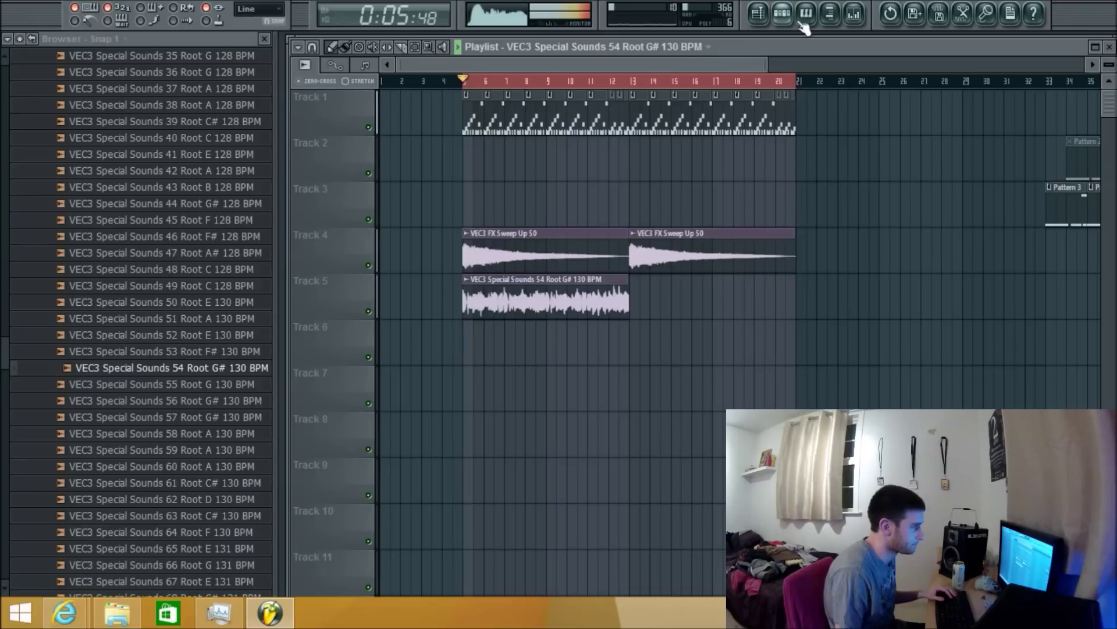
{"action": "left_click", "coordinate": [829, 13]}
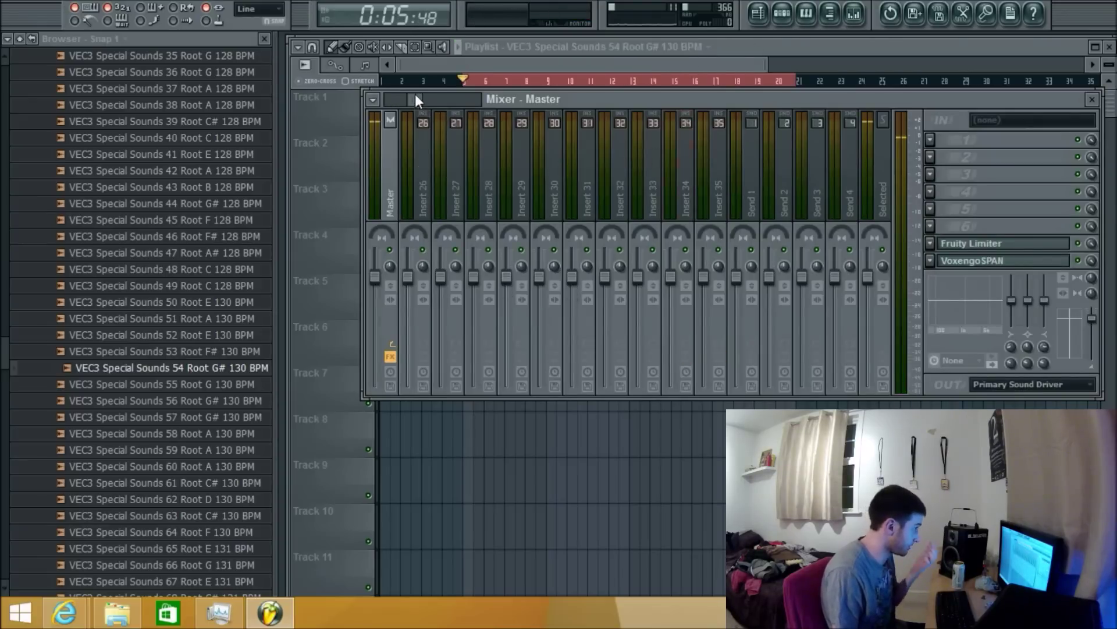
{"action": "scroll", "coordinate": [412, 97], "scroll_direction": "right", "scroll_amount": 10}
{"action": "scroll", "coordinate": [410, 99], "scroll_direction": "left", "scroll_amount": 2}
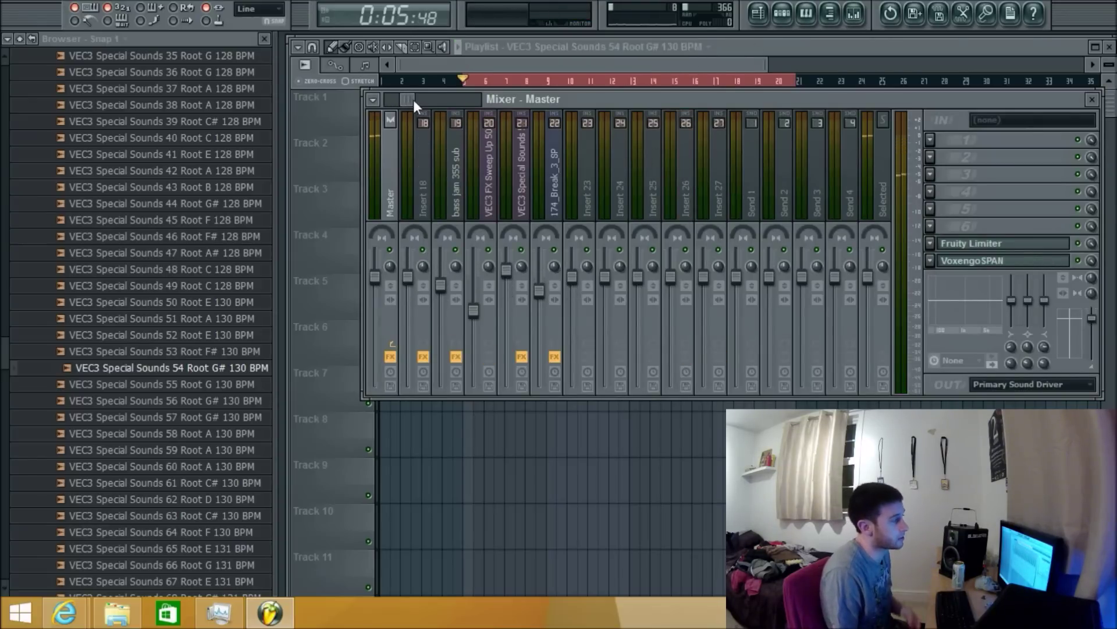
{"action": "left_click", "coordinate": [522, 178]}
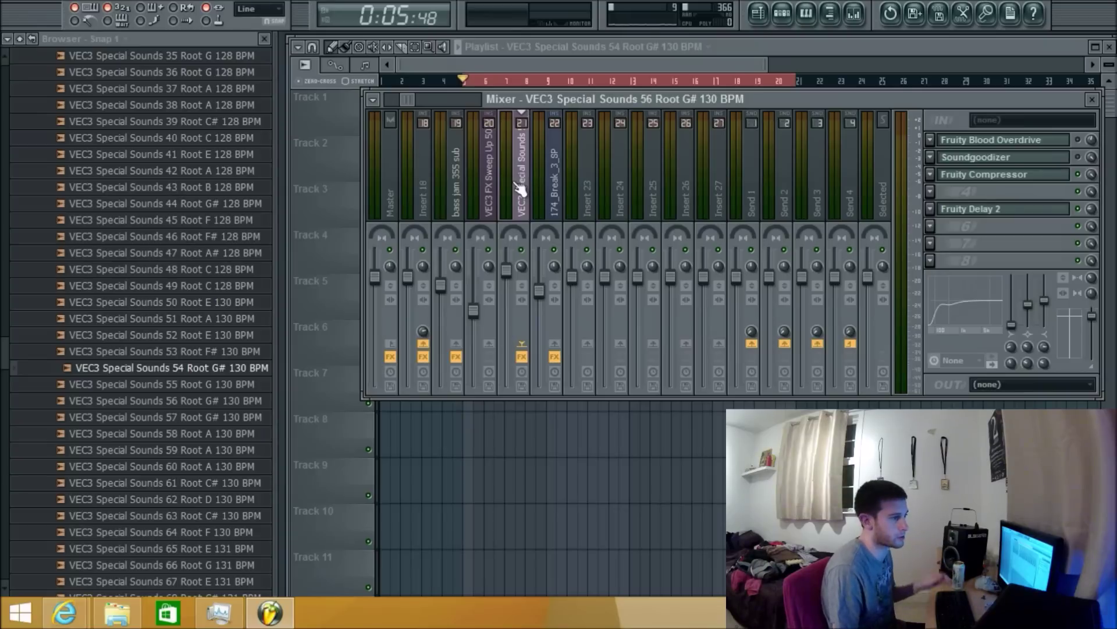
{"action": "left_click", "coordinate": [1005, 178]}
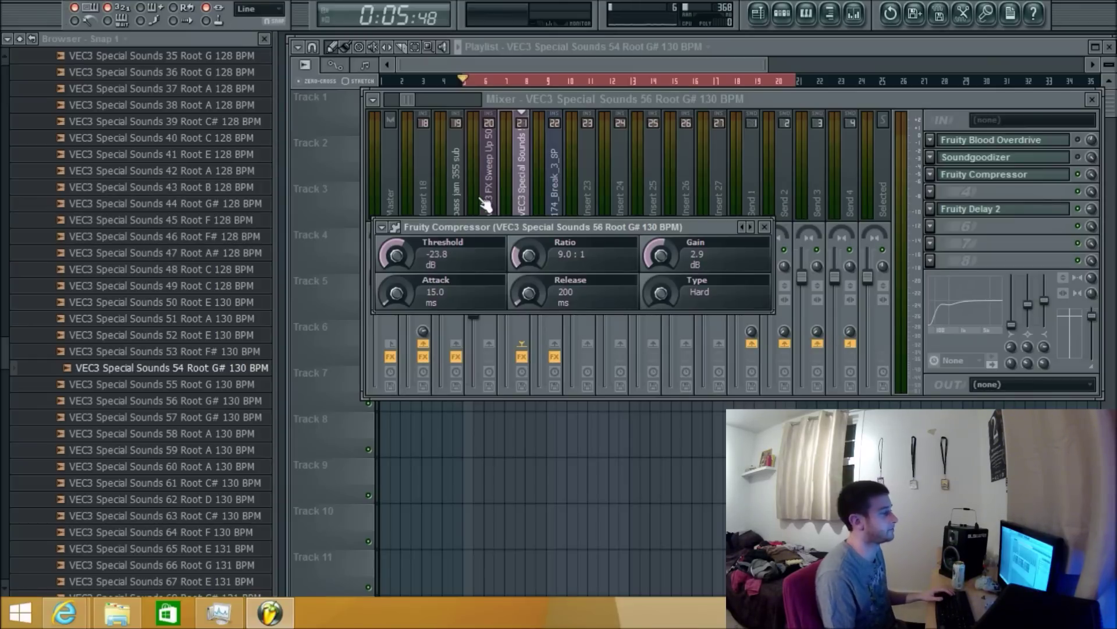
{"action": "left_click", "coordinate": [526, 208]}
{"action": "left_click", "coordinate": [573, 63]}
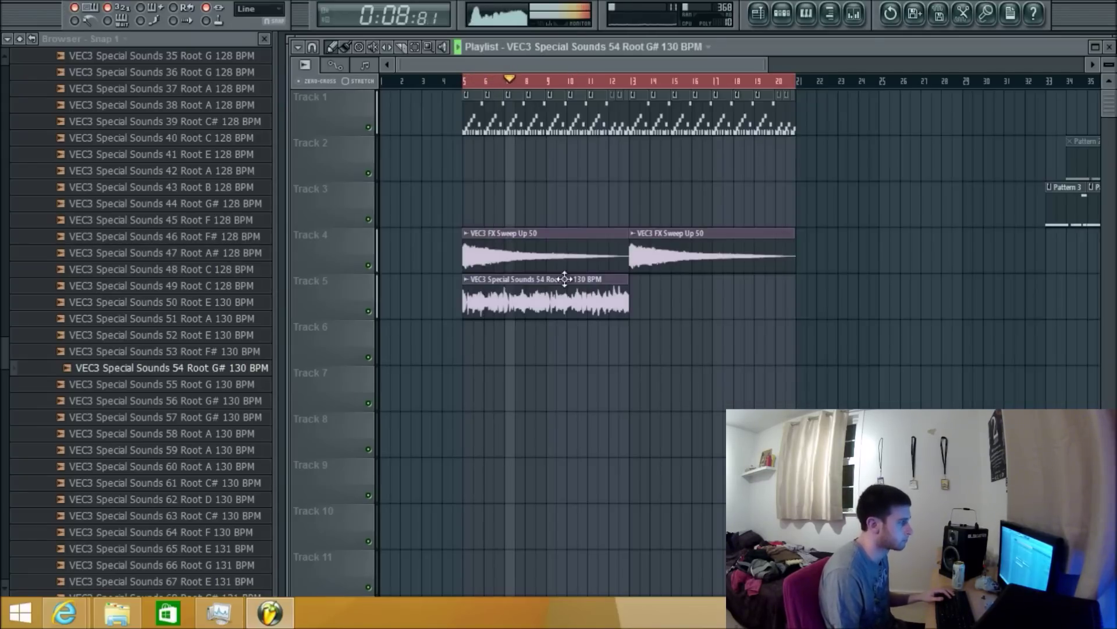
{"action": "key", "text": "ctrl+b"}
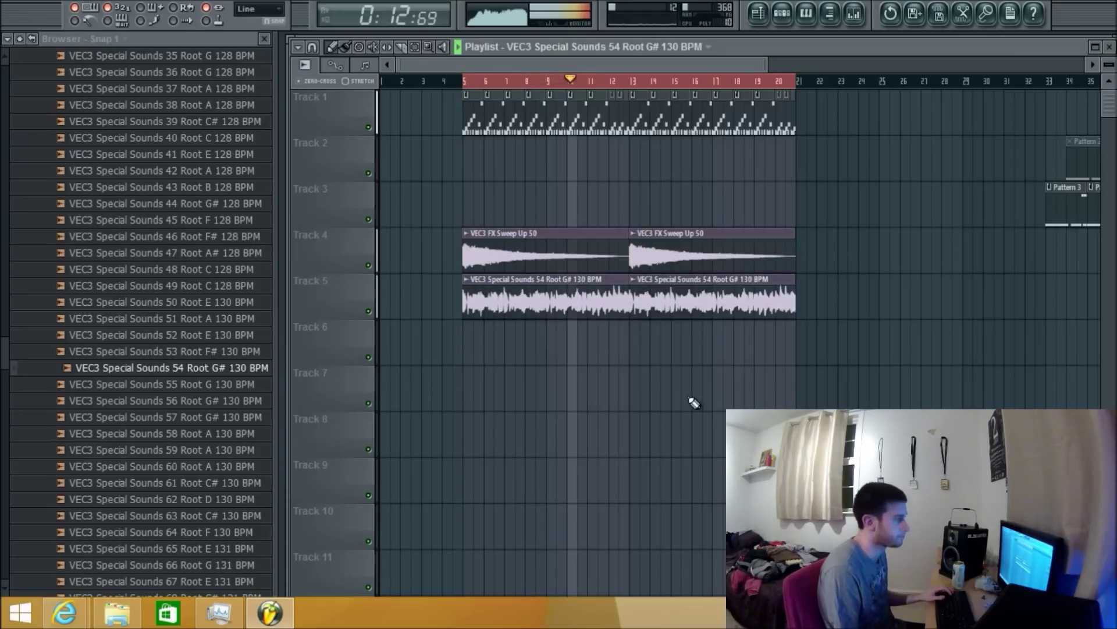
{"action": "scroll", "coordinate": [639, 392], "scroll_direction": "up", "scroll_amount": 2}
{"action": "scroll", "coordinate": [636, 390], "scroll_direction": "up", "scroll_amount": 2}
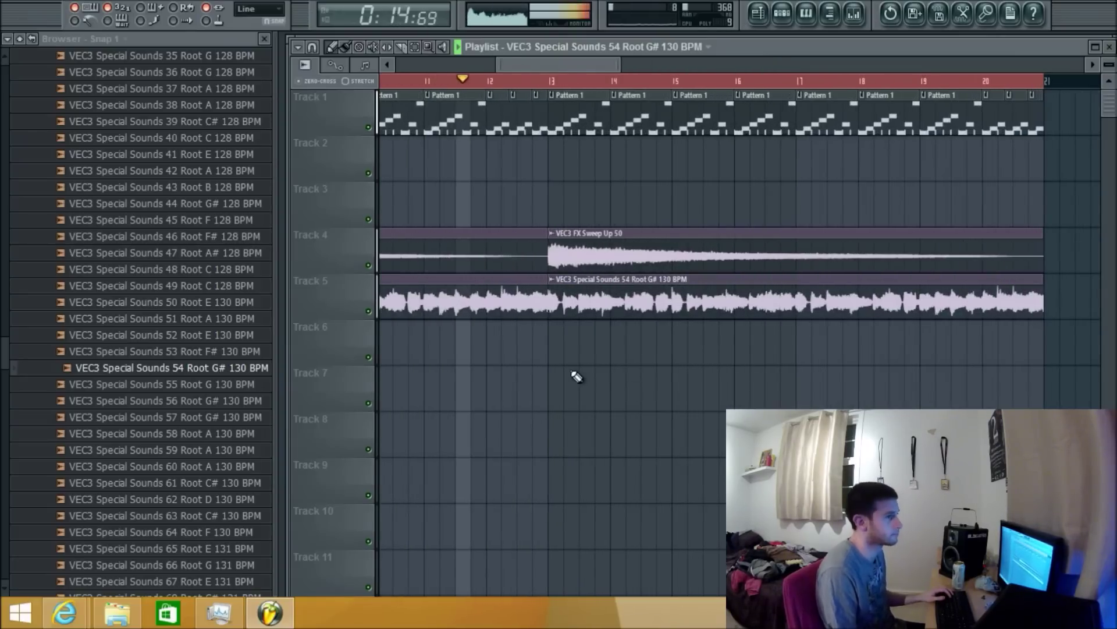
{"action": "scroll", "coordinate": [556, 371], "scroll_direction": "up", "scroll_amount": 1}
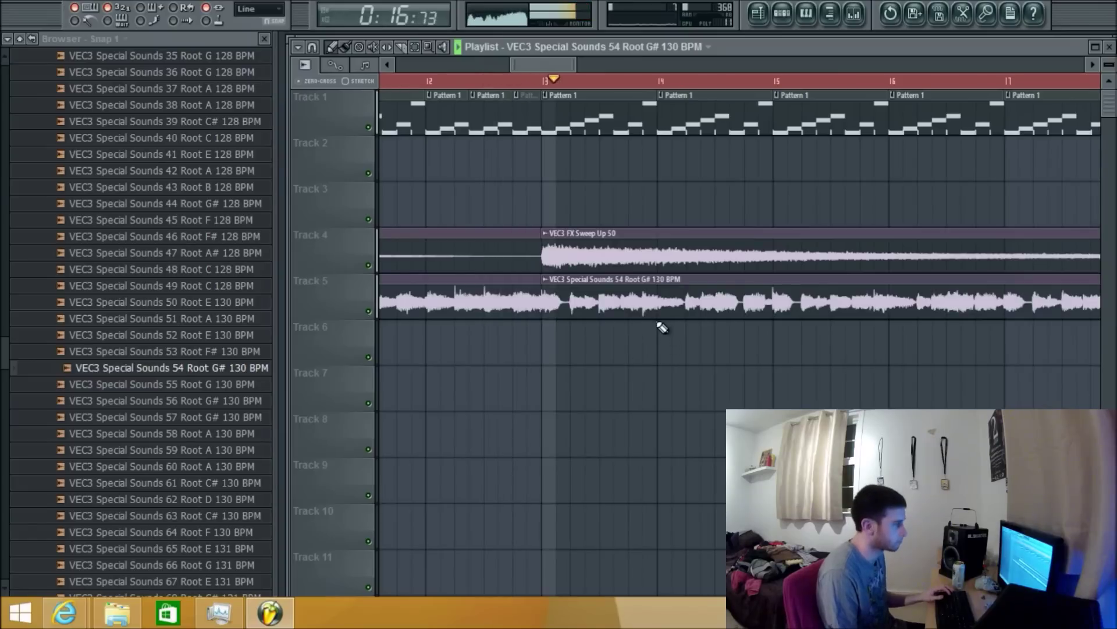
{"action": "key", "text": "space"}
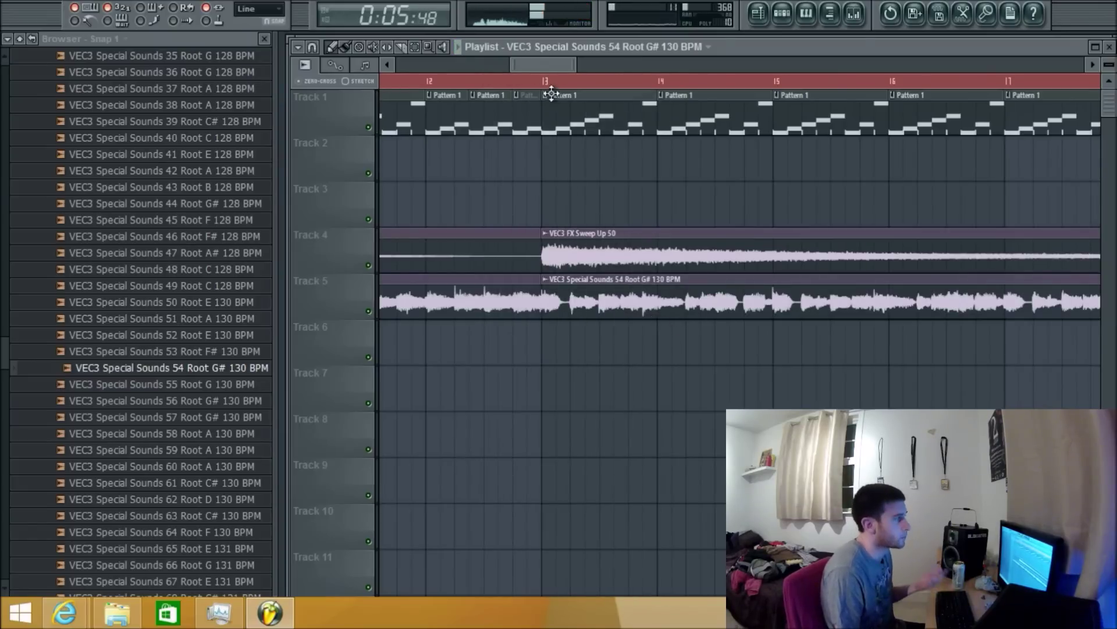
{"action": "left_click", "coordinate": [546, 84]}
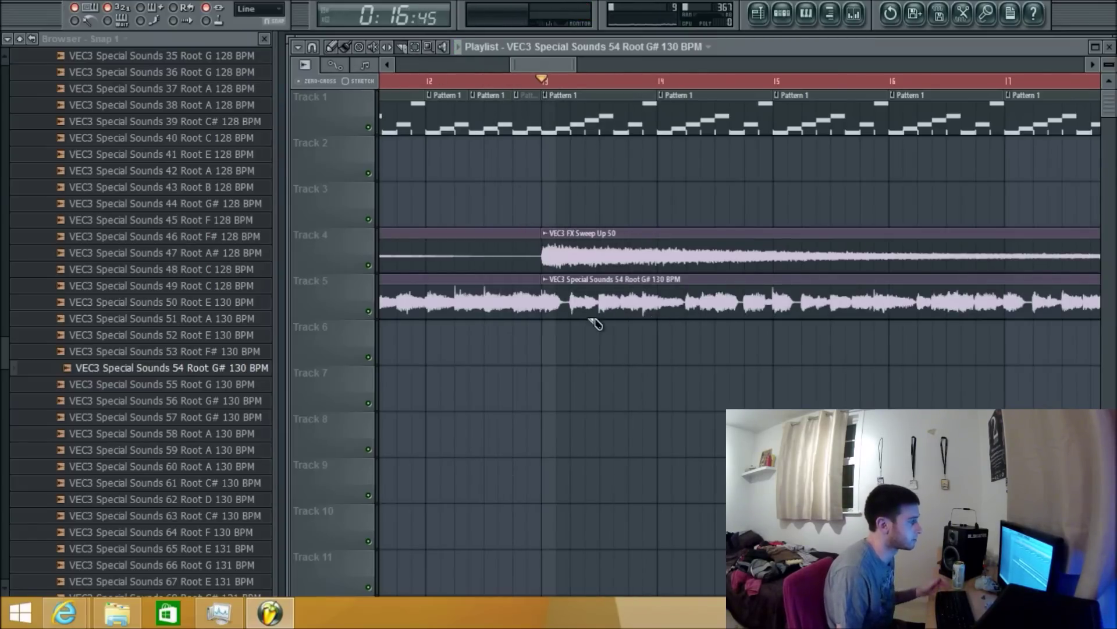
{"action": "left_click_drag", "start_coordinate": [675, 288], "coordinate": [677, 302]}
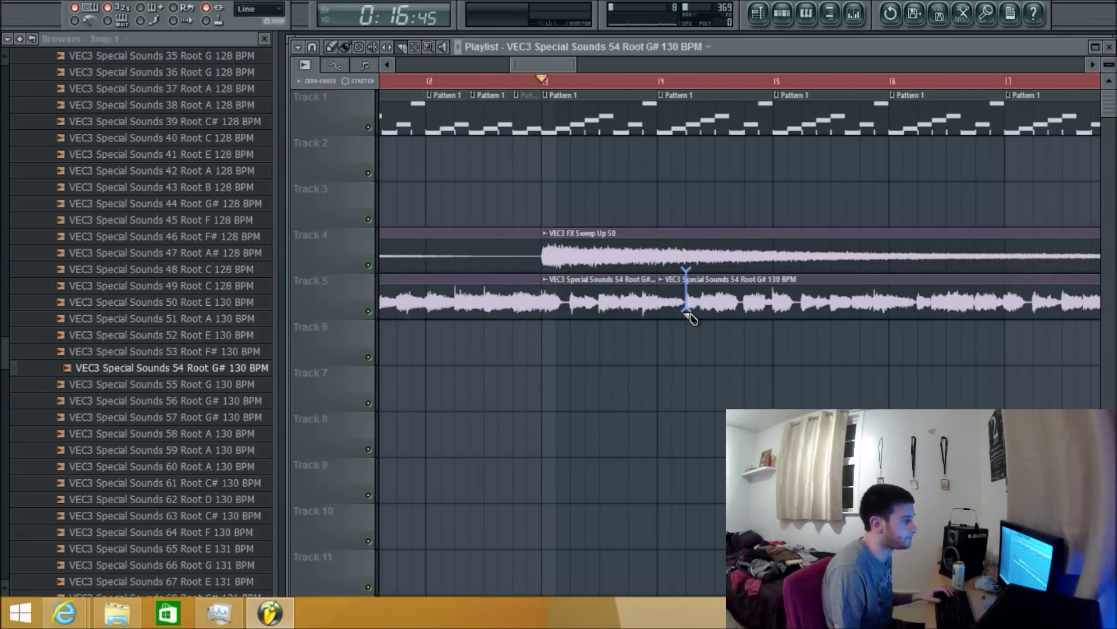
{"action": "left_click_drag", "start_coordinate": [690, 317], "coordinate": [689, 330]}
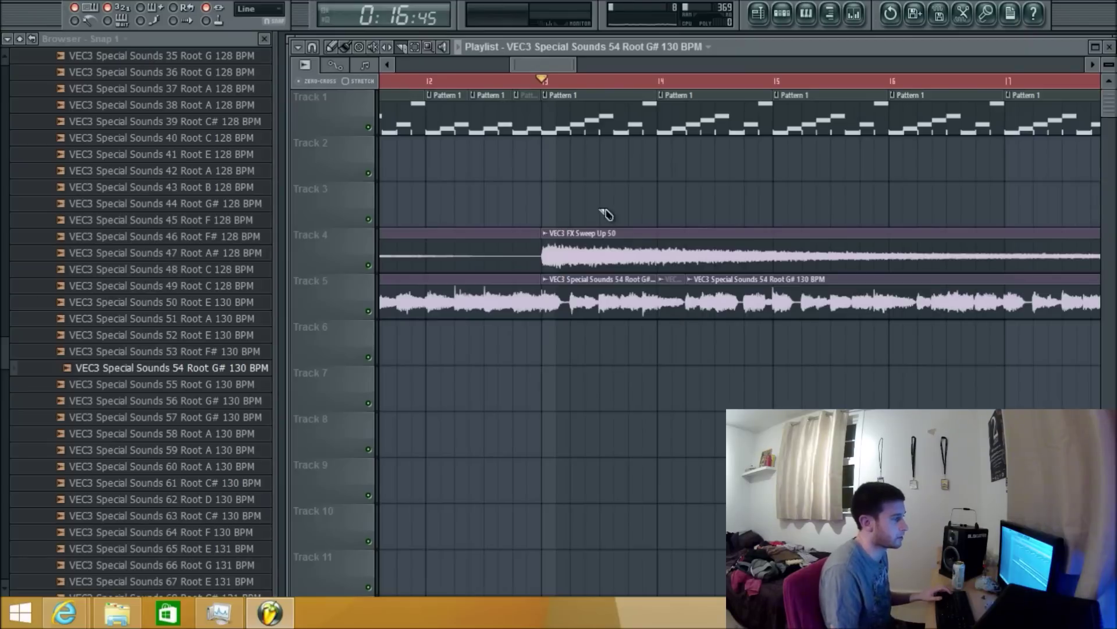
{"action": "scroll", "coordinate": [688, 349], "scroll_direction": "up", "scroll_amount": 5}
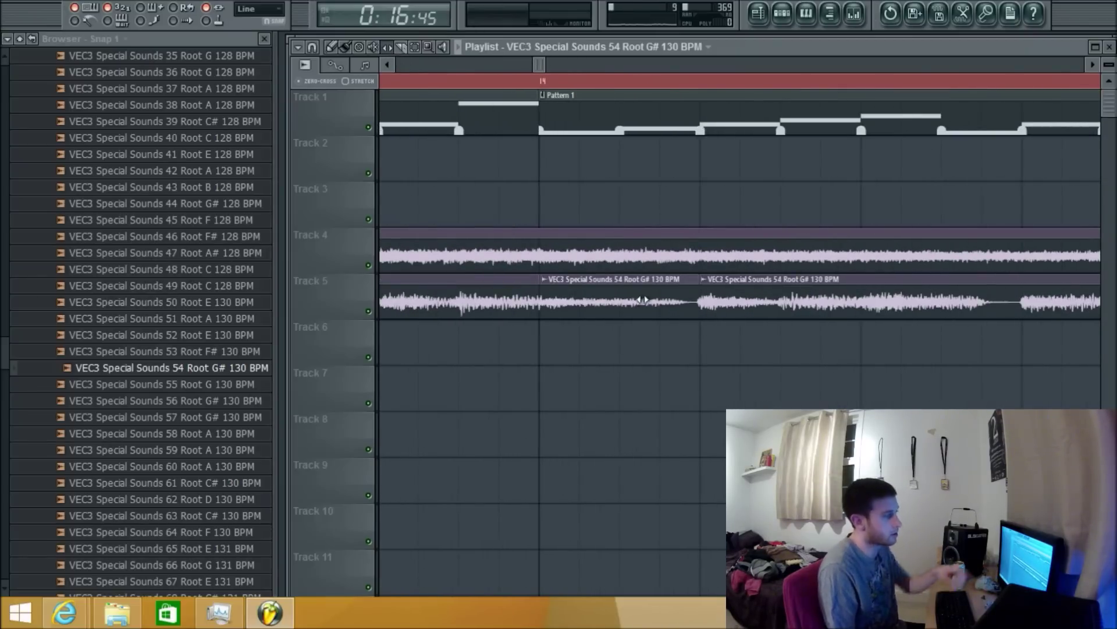
{"action": "scroll", "coordinate": [344, 280], "scroll_direction": "left", "scroll_amount": 1}
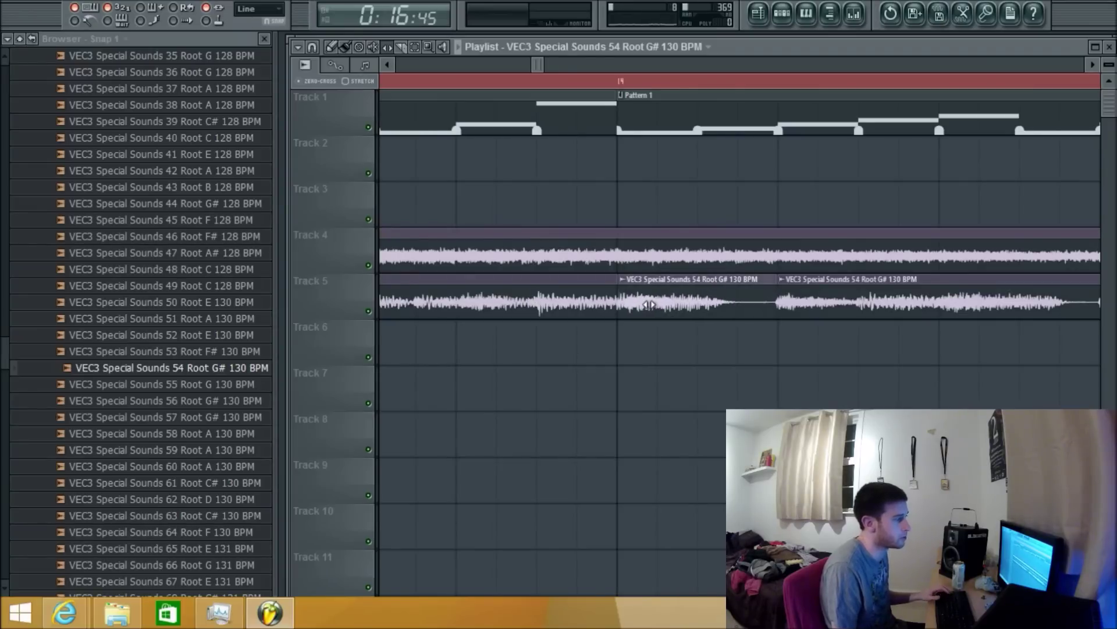
{"action": "scroll", "coordinate": [643, 292], "scroll_direction": "down", "scroll_amount": 2}
{"action": "scroll", "coordinate": [628, 291], "scroll_direction": "down", "scroll_amount": 1}
{"action": "scroll", "coordinate": [584, 282], "scroll_direction": "down", "scroll_amount": 1}
{"action": "key", "text": "space"}
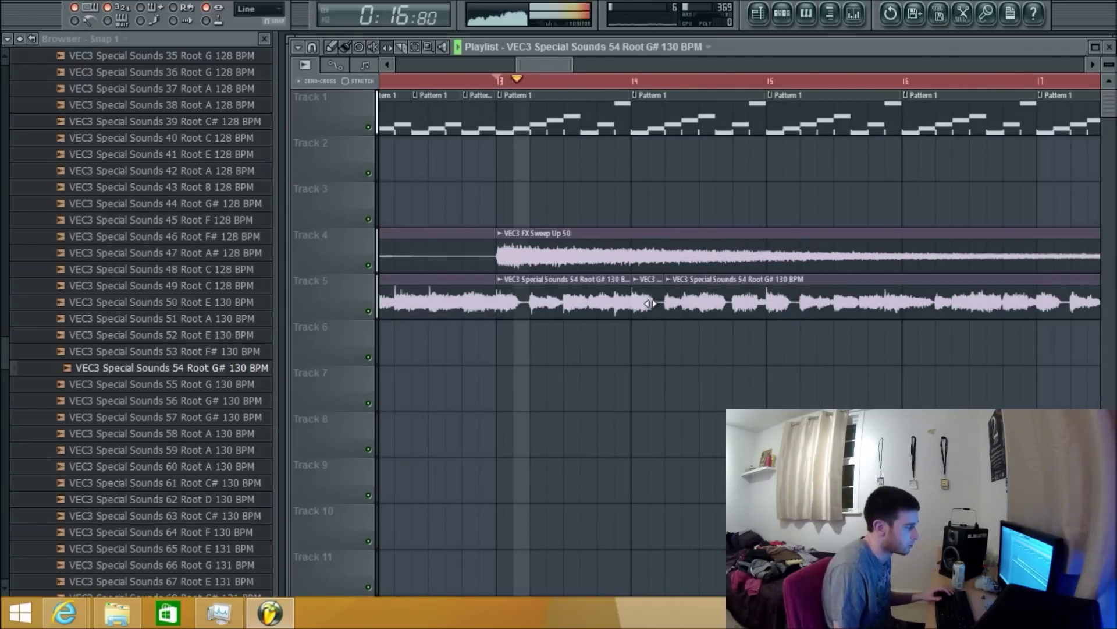
{"action": "scroll", "coordinate": [645, 306], "scroll_direction": "up", "scroll_amount": 2}
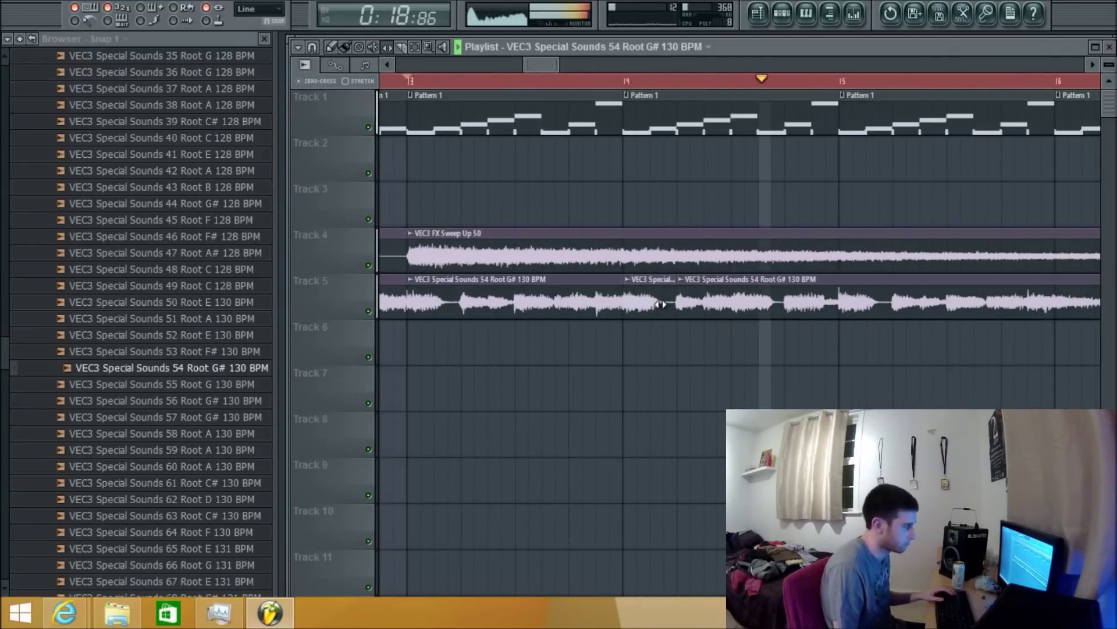
{"action": "key", "text": "space"}
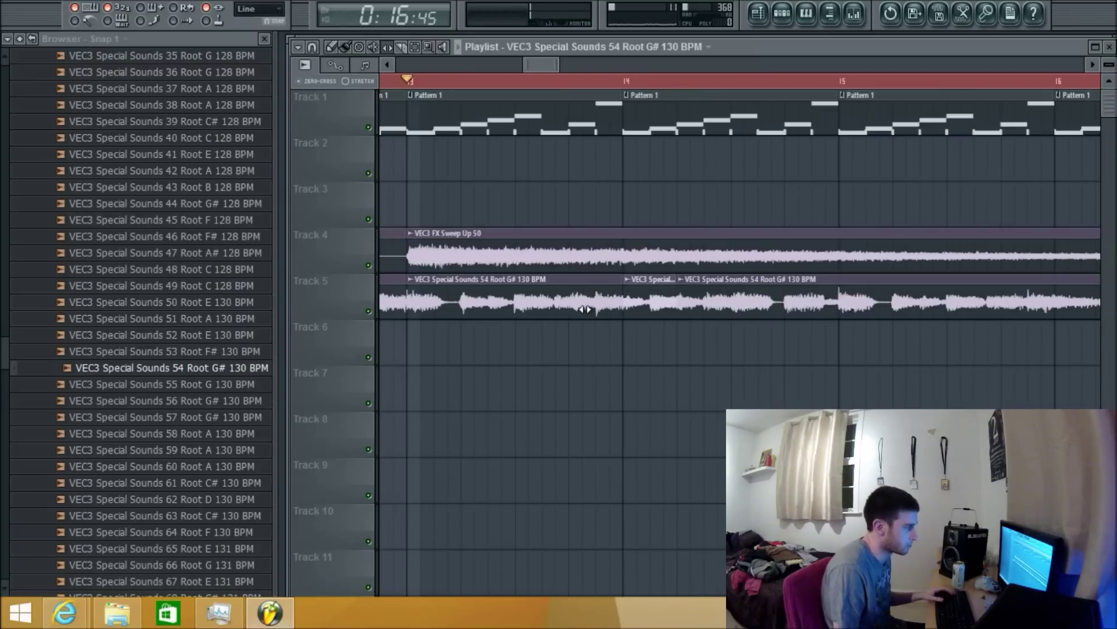
{"action": "key", "text": "space"}
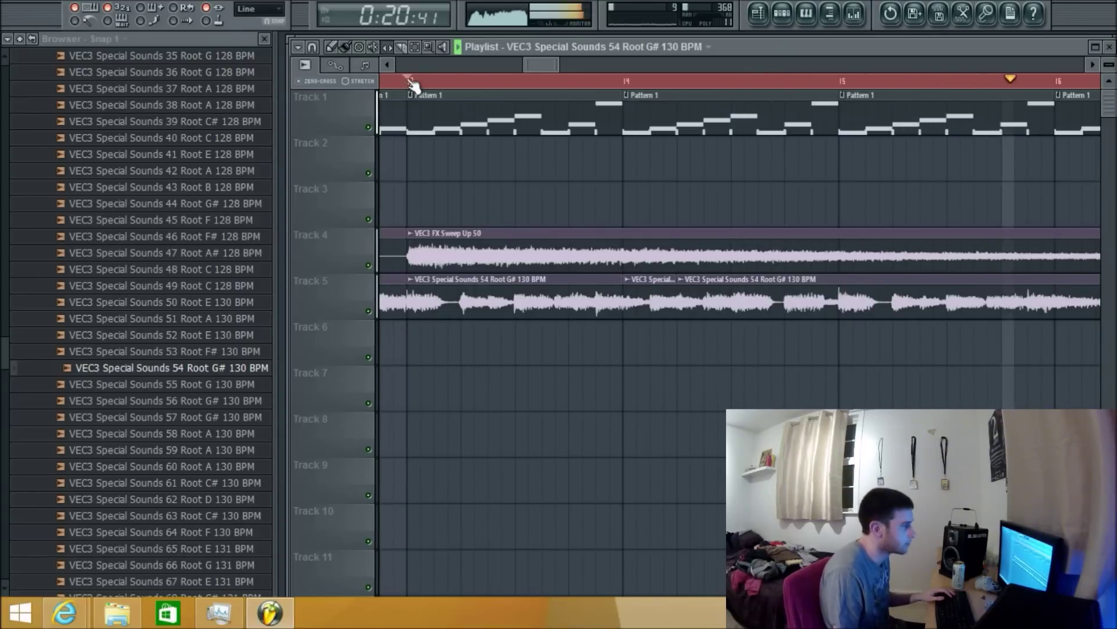
{"action": "scroll", "coordinate": [631, 270], "scroll_direction": "down", "scroll_amount": 2}
{"action": "scroll", "coordinate": [742, 324], "scroll_direction": "down", "scroll_amount": 2}
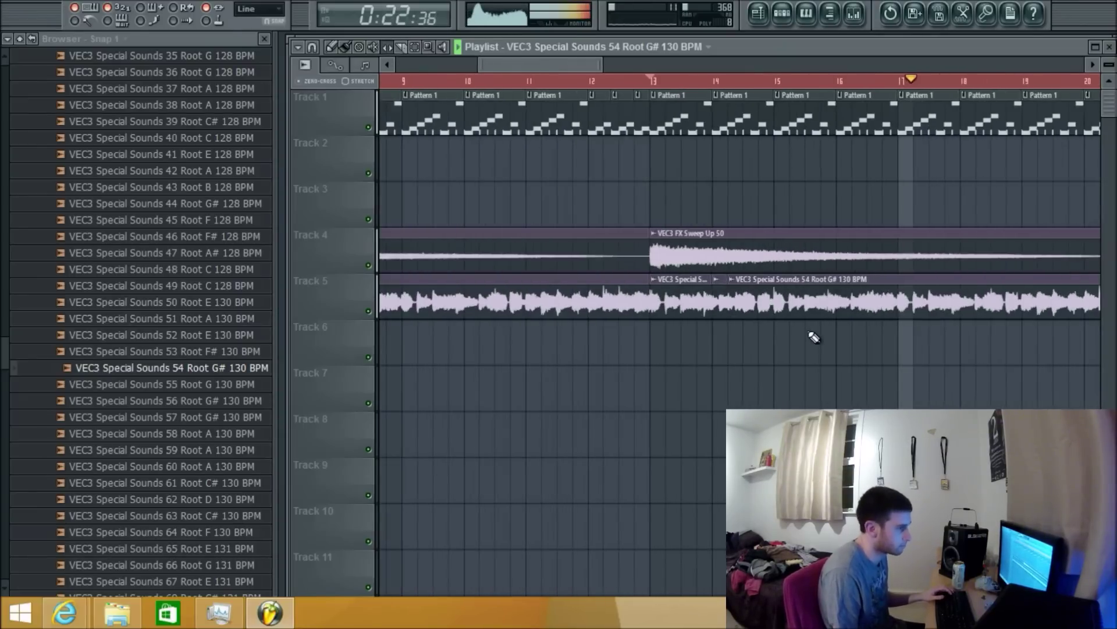
{"action": "scroll", "coordinate": [670, 154], "scroll_direction": "up", "scroll_amount": 3}
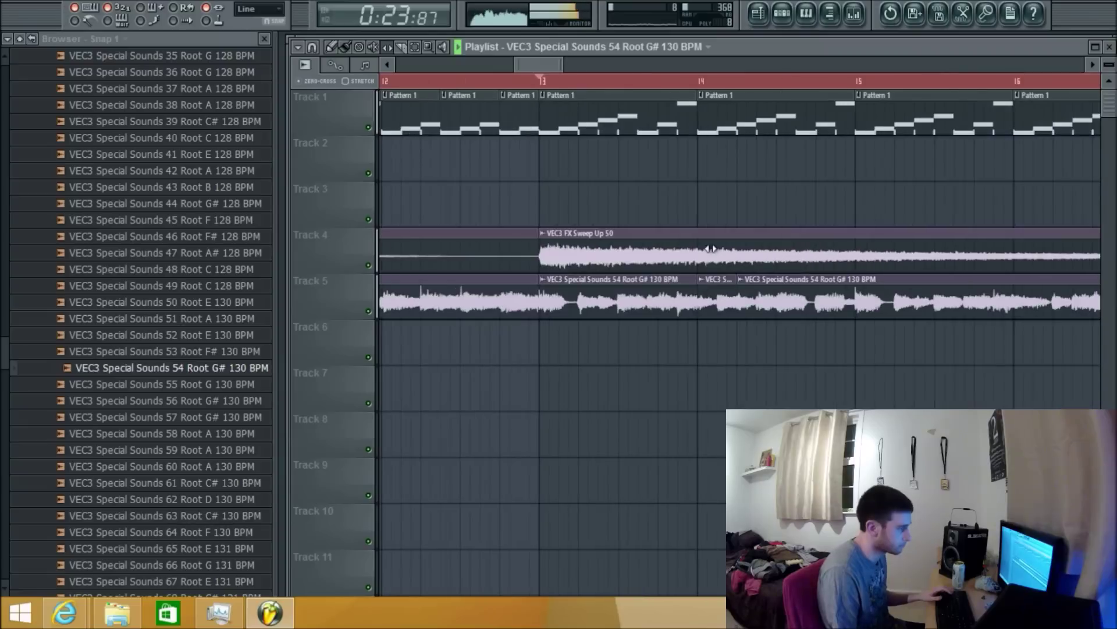
{"action": "left_click", "coordinate": [555, 87]}
{"action": "scroll", "coordinate": [611, 256], "scroll_direction": "down", "scroll_amount": 2}
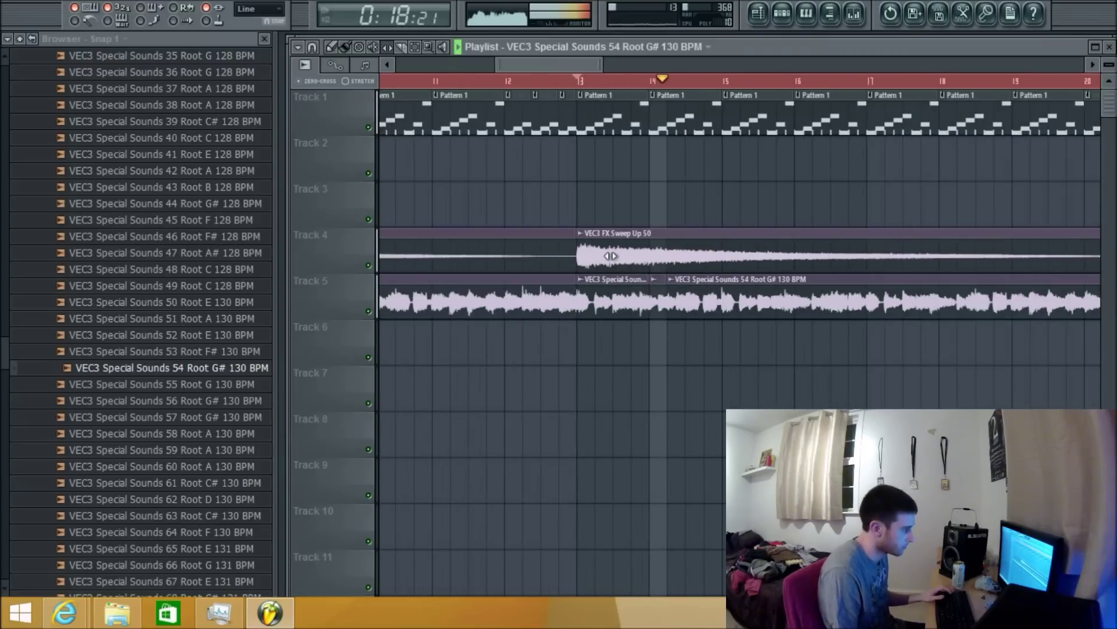
{"action": "scroll", "coordinate": [446, 225], "scroll_direction": "down", "scroll_amount": 2}
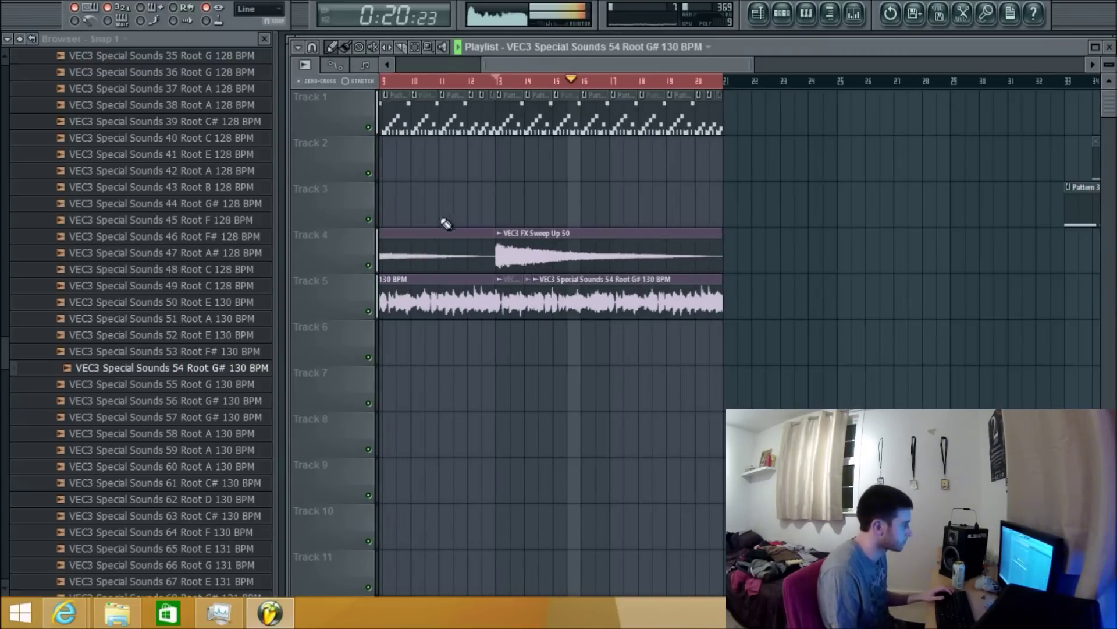
{"action": "left_click_drag", "start_coordinate": [524, 64], "coordinate": [441, 67]}
{"action": "key", "text": "space"}
Add Special Sounds 56 to Track 6 with Auto time stretching
{"action": "left_click", "coordinate": [186, 401]}
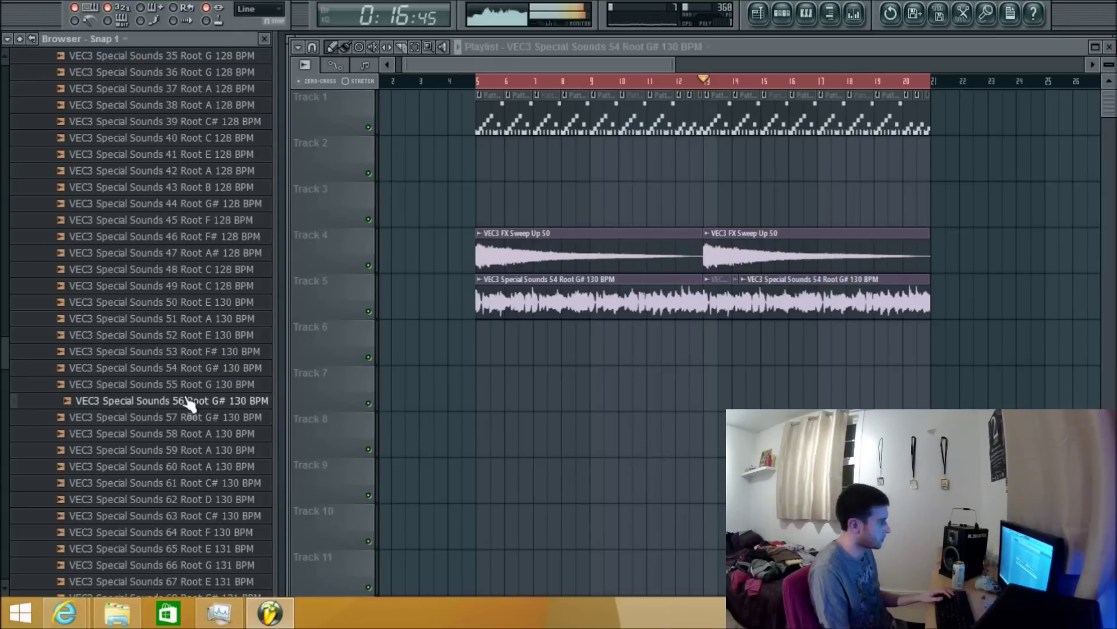
{"action": "left_click_drag", "start_coordinate": [172, 402], "coordinate": [498, 348]}
{"action": "double_click", "coordinate": [635, 339]}
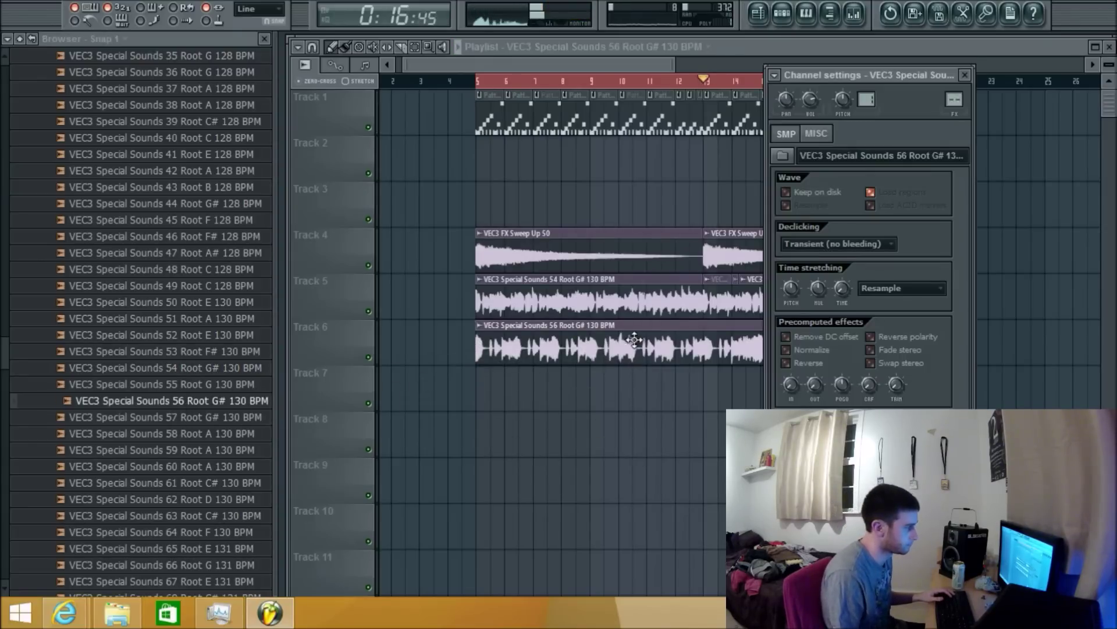
{"action": "left_click", "coordinate": [909, 288]}
{"action": "left_click", "coordinate": [887, 318]}
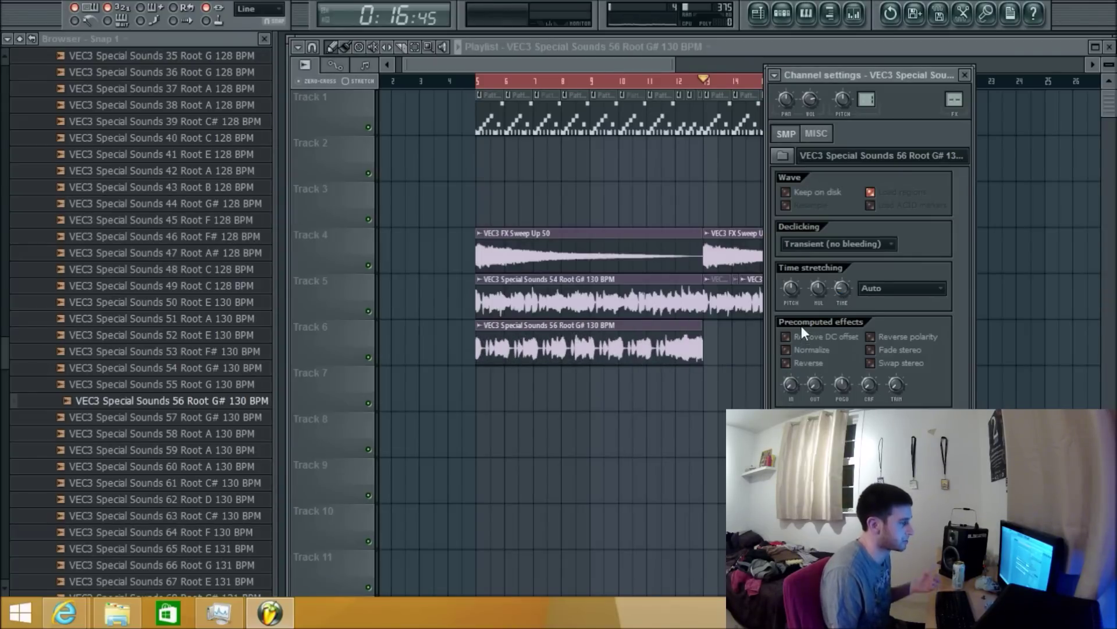
{"action": "left_click", "coordinate": [477, 347]}
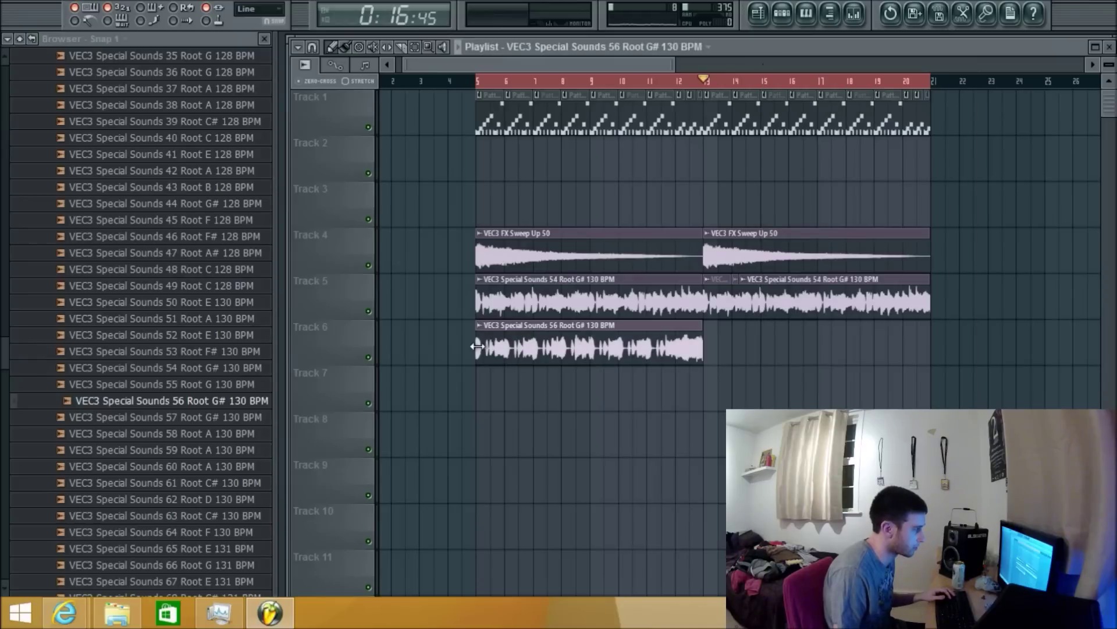
Trim the Track 6 clip and Track 5's first loop to end at bar 12
{"action": "left_click_drag", "start_coordinate": [477, 346], "coordinate": [689, 319]}
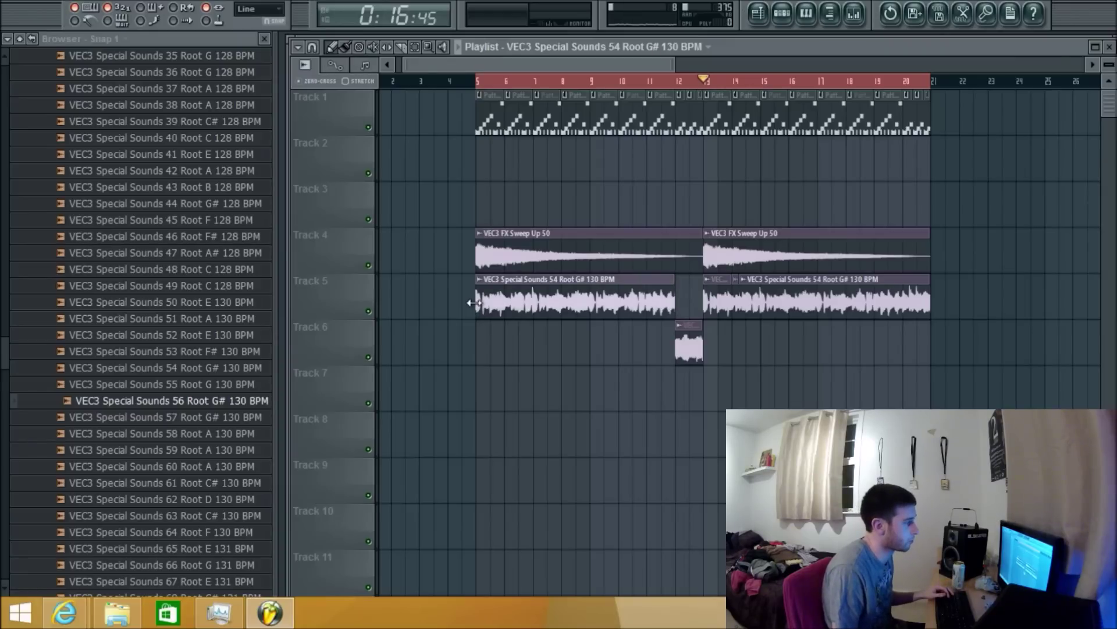
{"action": "mouse_move", "coordinate": [476, 295]}
{"action": "left_mouse_down"}
{"action": "mouse_move", "coordinate": [579, 291]}
{"action": "mouse_move", "coordinate": [470, 295]}
{"action": "left_mouse_up"}
{"action": "scroll", "coordinate": [684, 285], "scroll_direction": "up", "scroll_amount": 3}
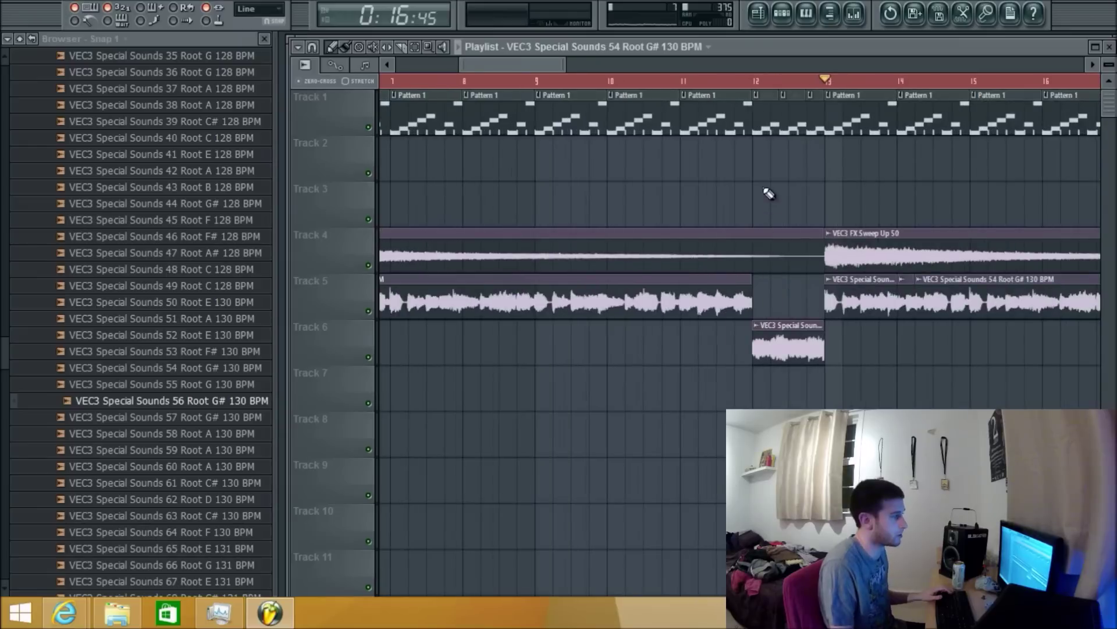
{"action": "double_click", "coordinate": [788, 347]}
Check the Special Sounds insert's effects, then play the playlist from bar 9
{"action": "left_click", "coordinate": [855, 13]}
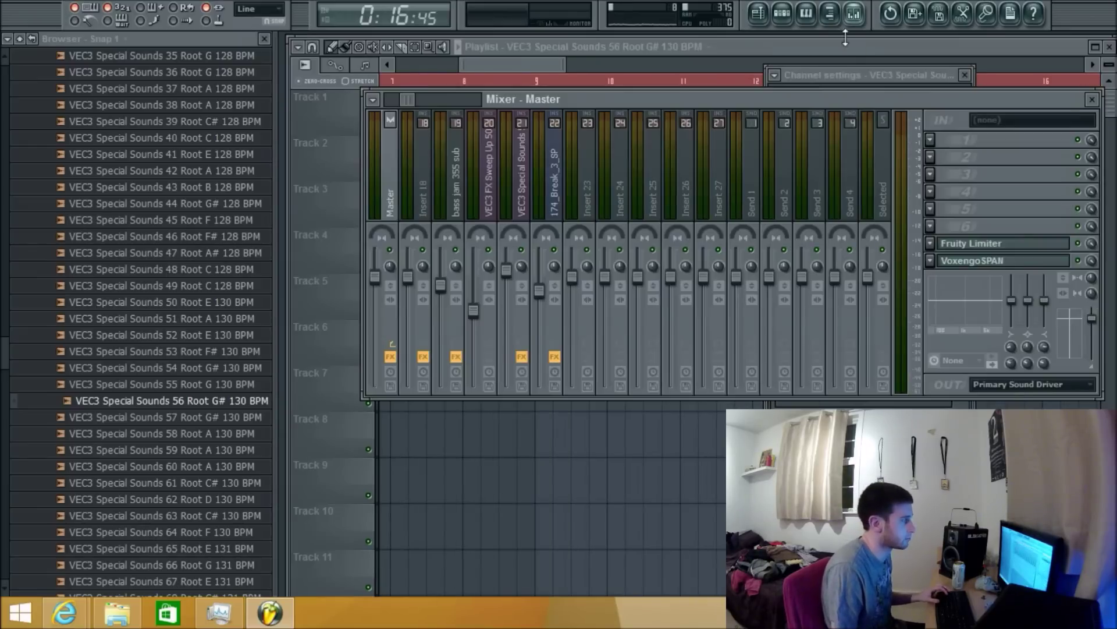
{"action": "left_click", "coordinate": [527, 180]}
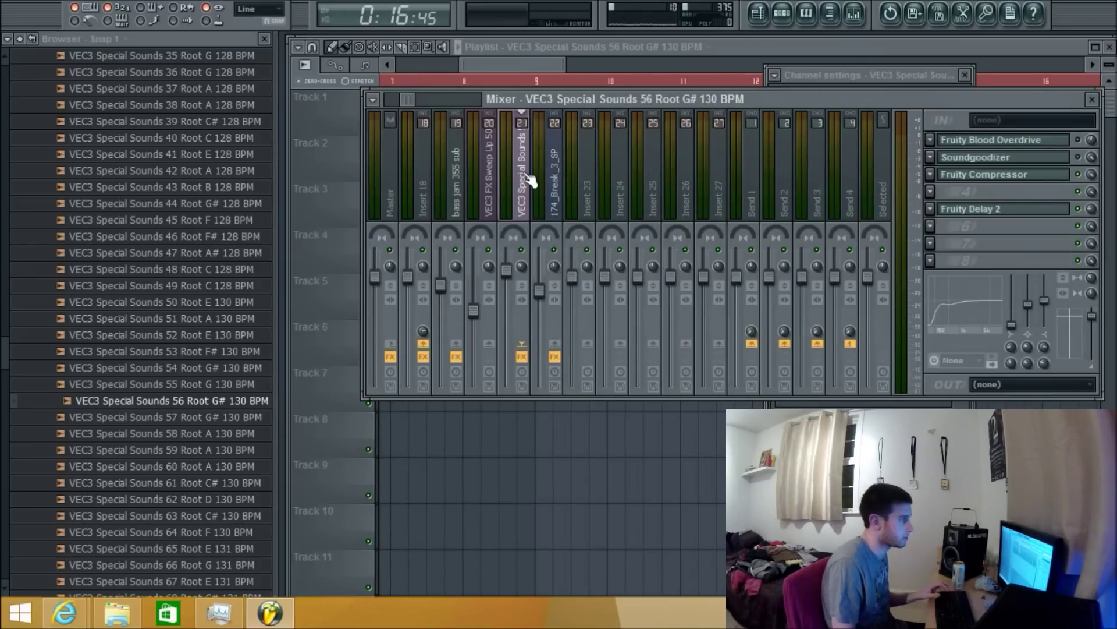
{"action": "left_click", "coordinate": [529, 64]}
{"action": "key", "text": "space"}
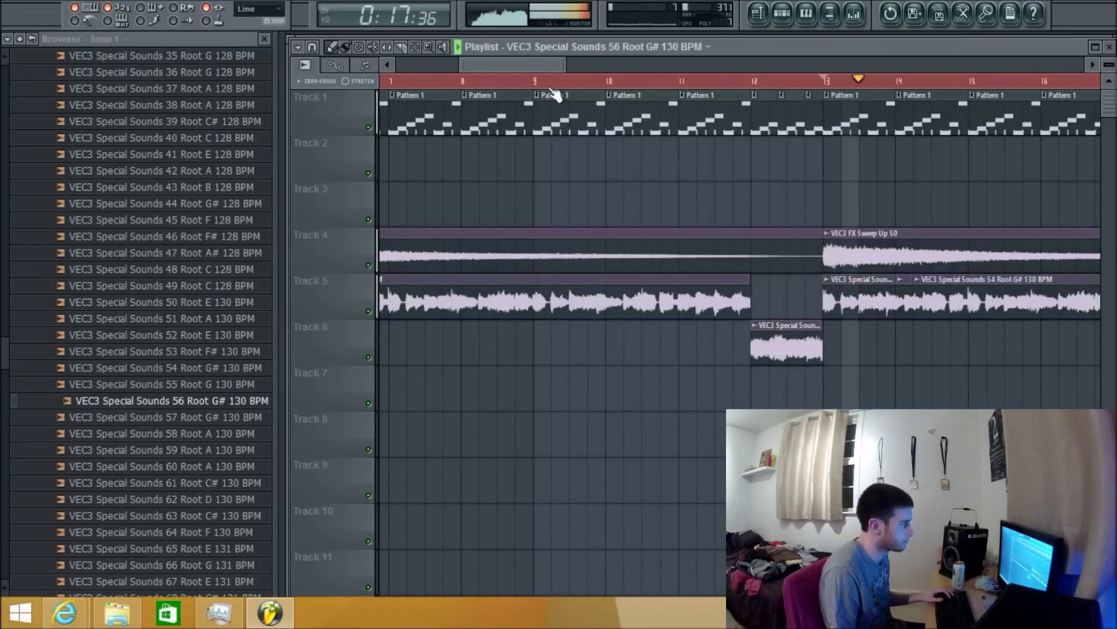
{"action": "left_click", "coordinate": [534, 82]}
{"action": "scroll", "coordinate": [779, 347], "scroll_direction": "up", "scroll_amount": 1}
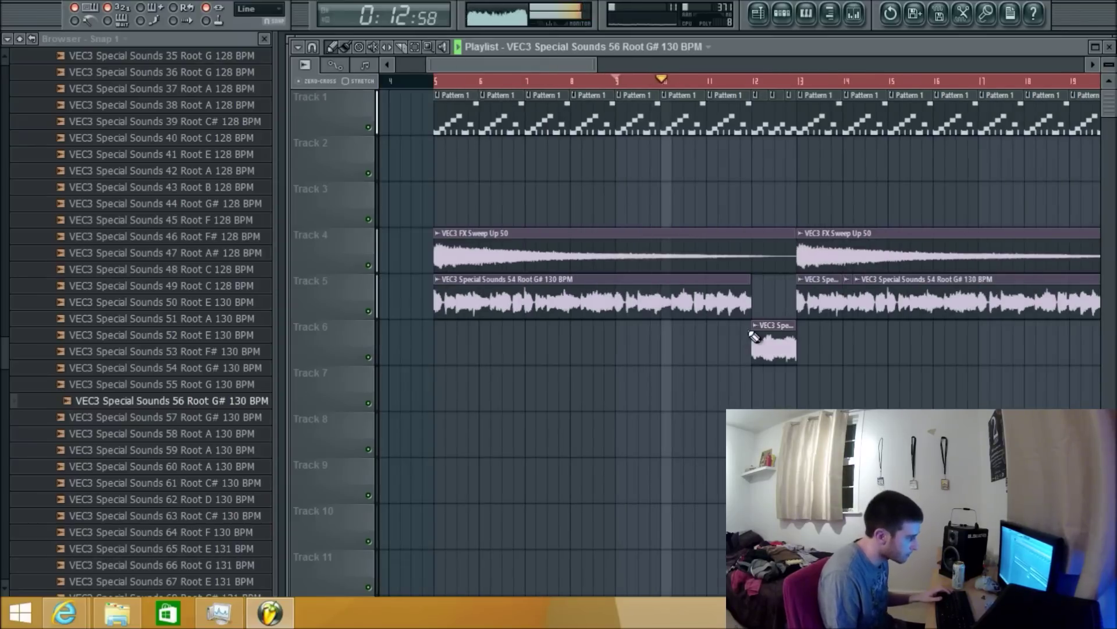
{"action": "scroll", "coordinate": [779, 347], "scroll_direction": "up", "scroll_amount": 1}
{"action": "scroll", "coordinate": [778, 346], "scroll_direction": "up", "scroll_amount": 1}
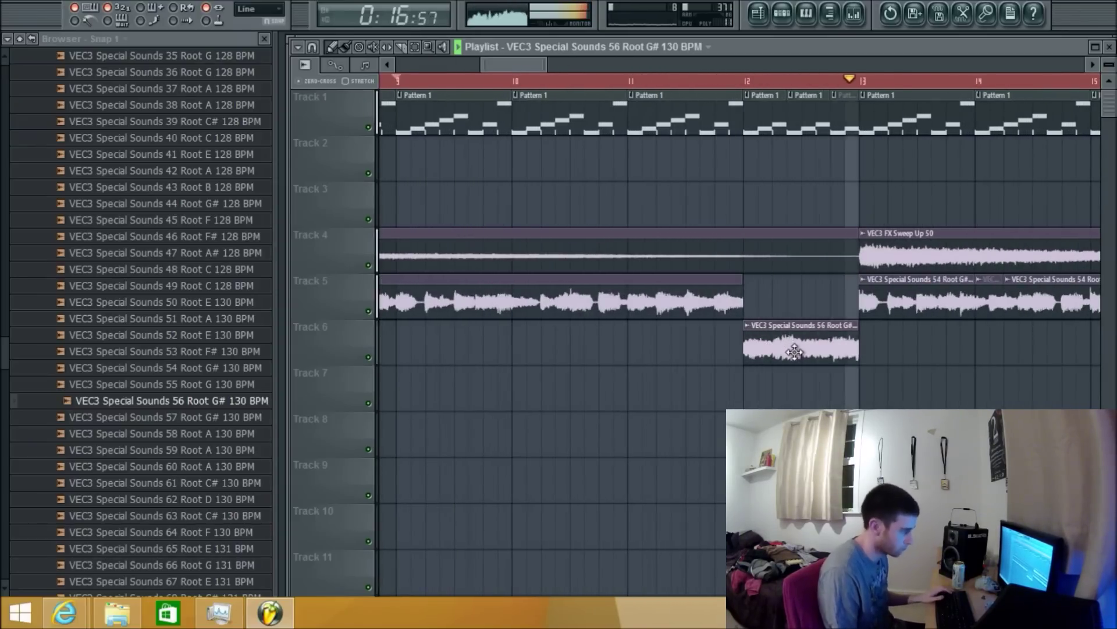
{"action": "scroll", "coordinate": [791, 353], "scroll_direction": "down", "scroll_amount": 3}
Paint a second Special Sounds 56 clip at bar 20 and end Track 5's second loop before it
{"action": "left_click", "coordinate": [1058, 348]}
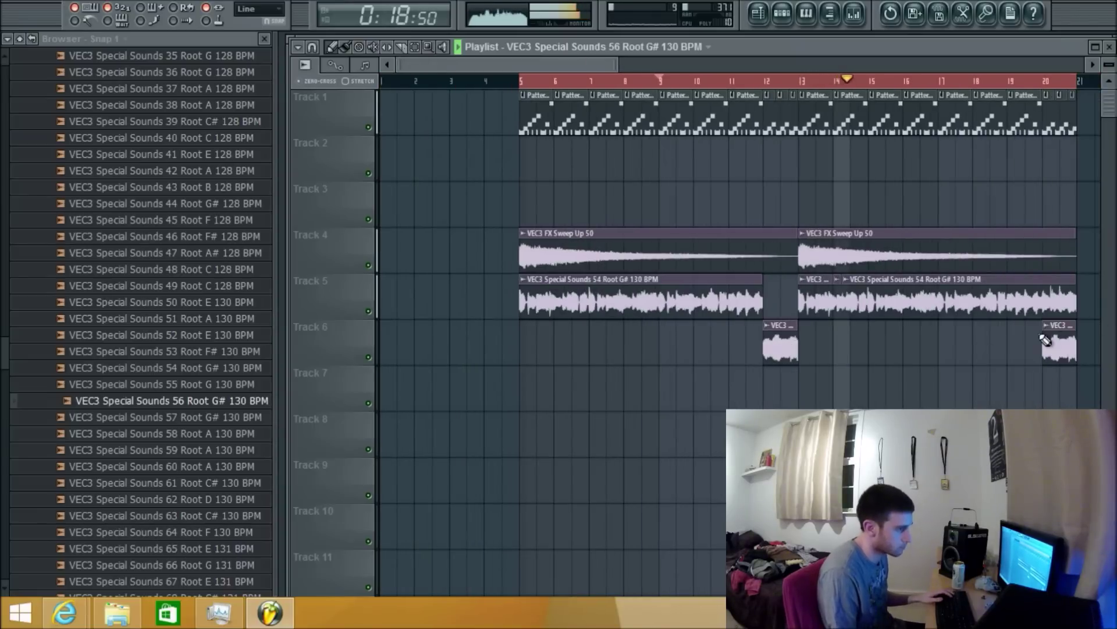
{"action": "left_click_drag", "start_coordinate": [1069, 304], "coordinate": [1043, 304]}
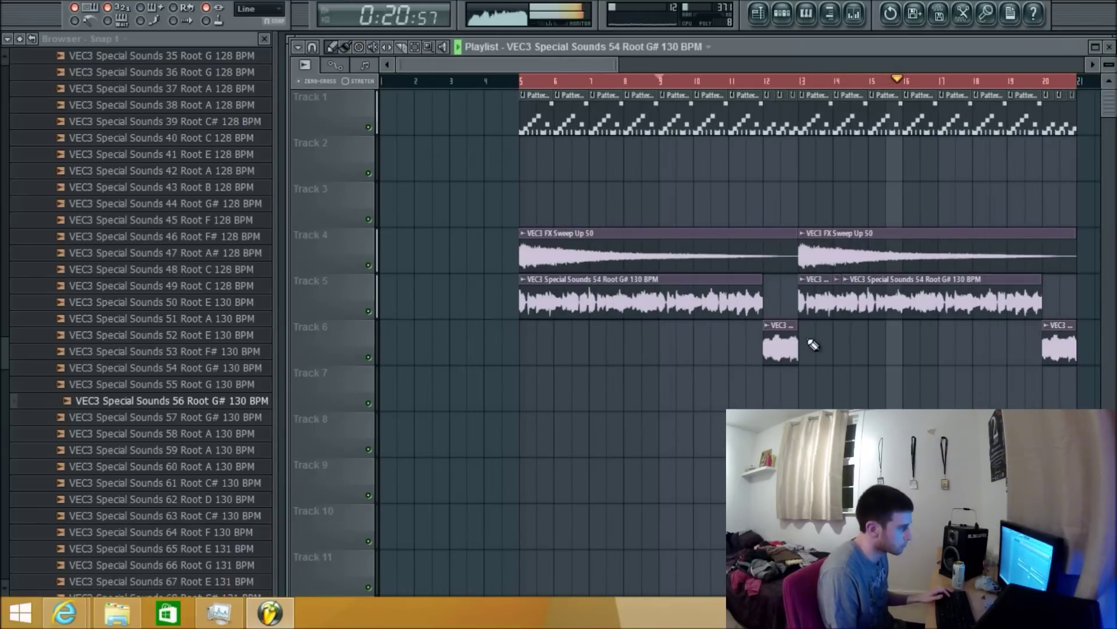
{"action": "scroll", "coordinate": [813, 345], "scroll_direction": "down", "scroll_amount": 2}
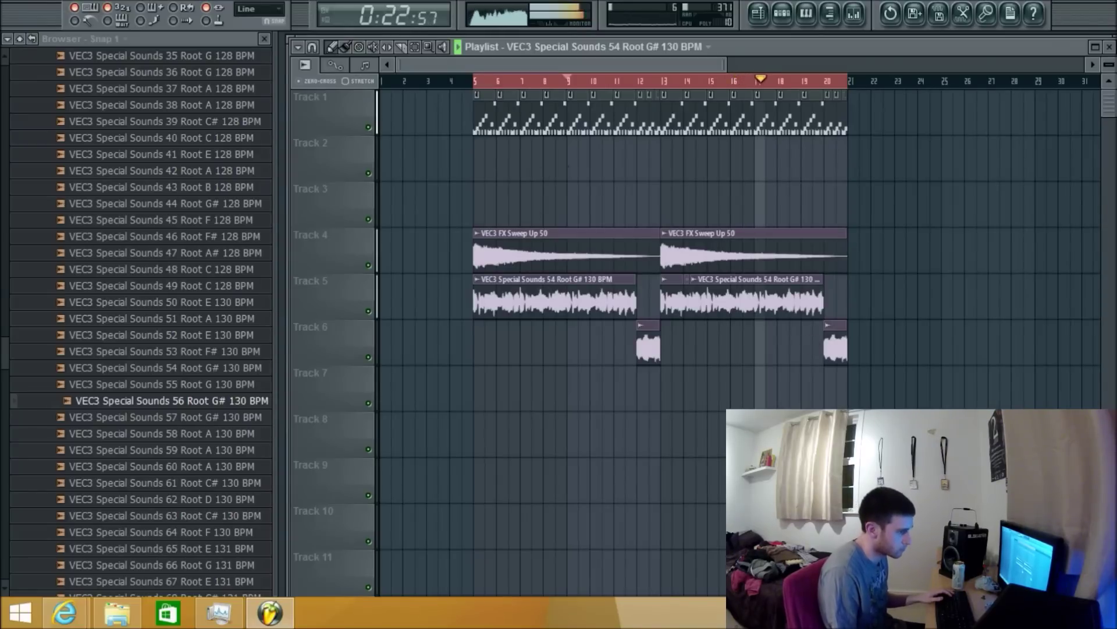
{"action": "key", "text": "space"}
{"action": "key", "text": "space"}
List all channels in the Channel Rack, switch to empty Pattern 5, and open the mixer
{"action": "key", "text": "F6"}
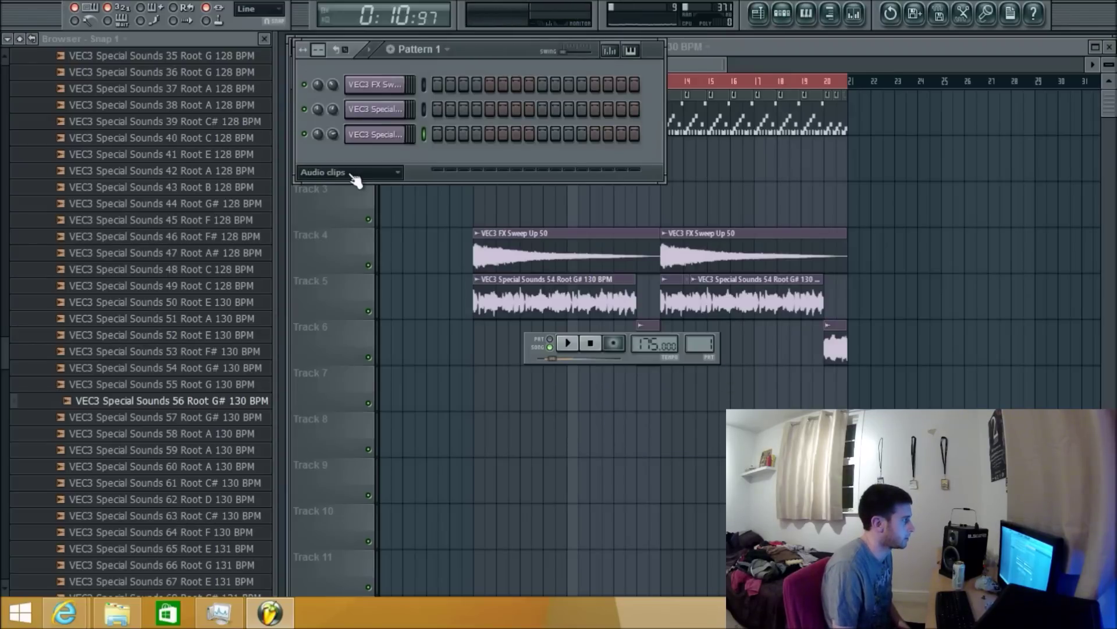
{"action": "left_click", "coordinate": [354, 174]}
{"action": "left_click", "coordinate": [347, 230]}
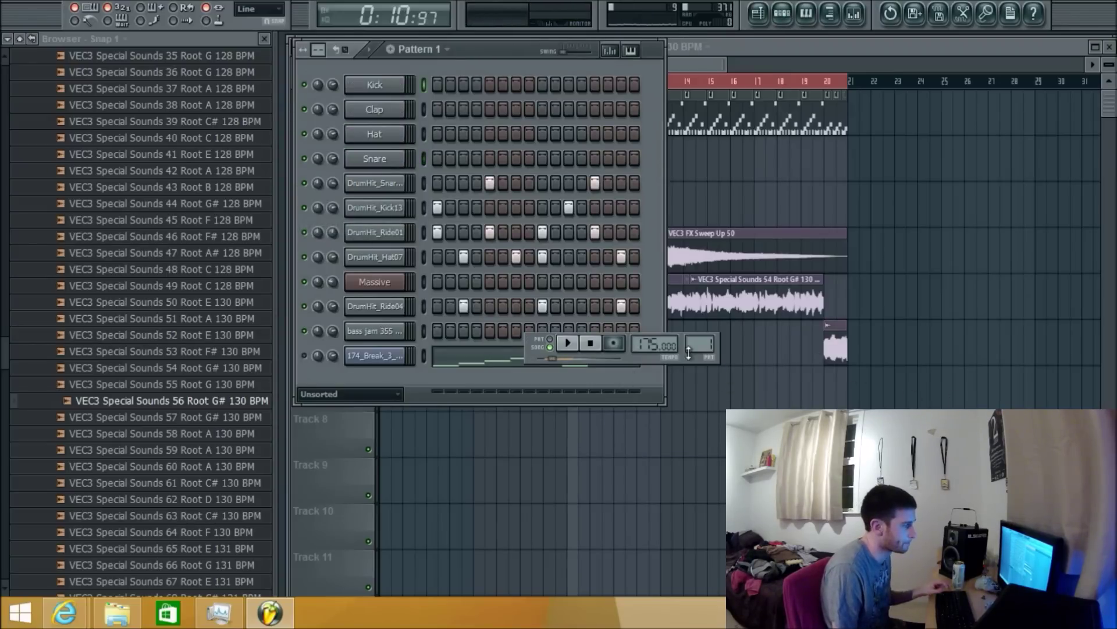
{"action": "key", "text": "F4"}
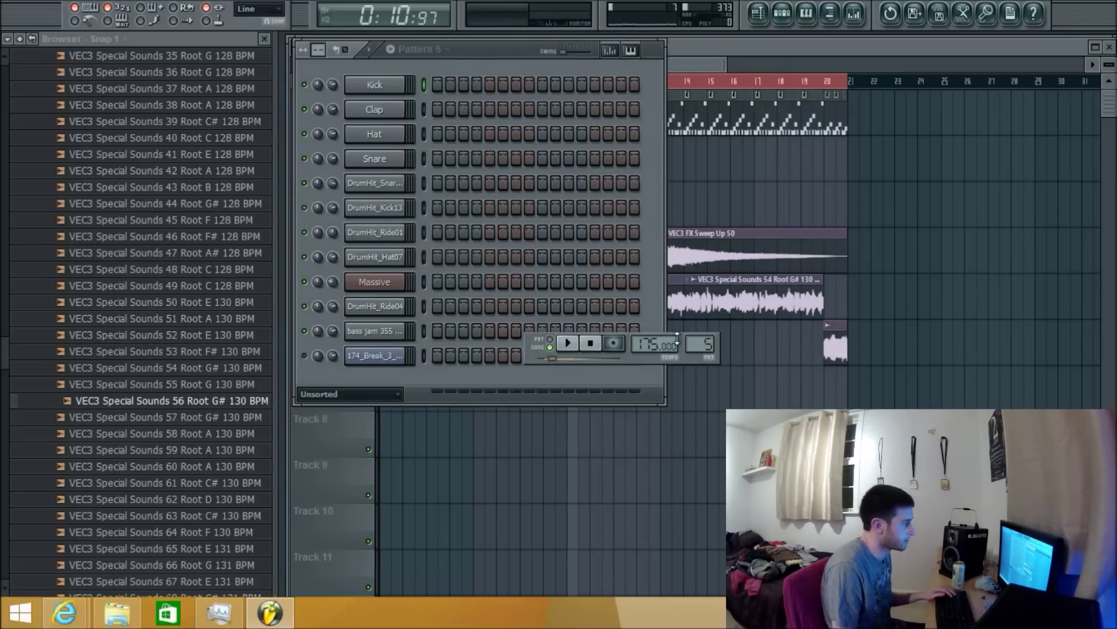
{"action": "key", "text": "F6"}
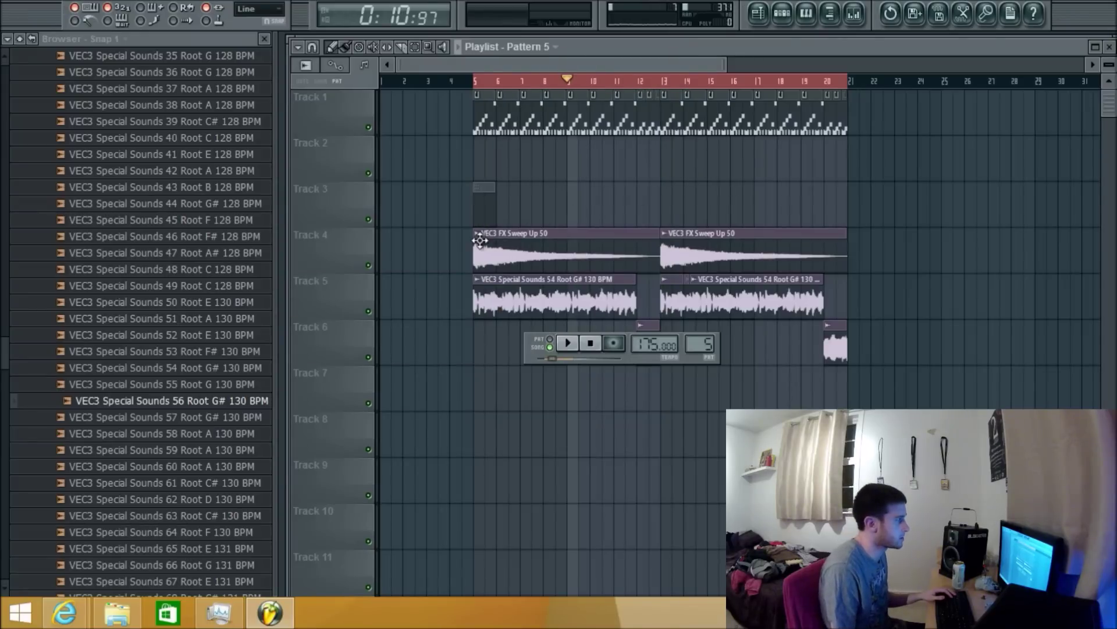
{"action": "key", "text": "F6"}
{"action": "key", "text": "F9"}
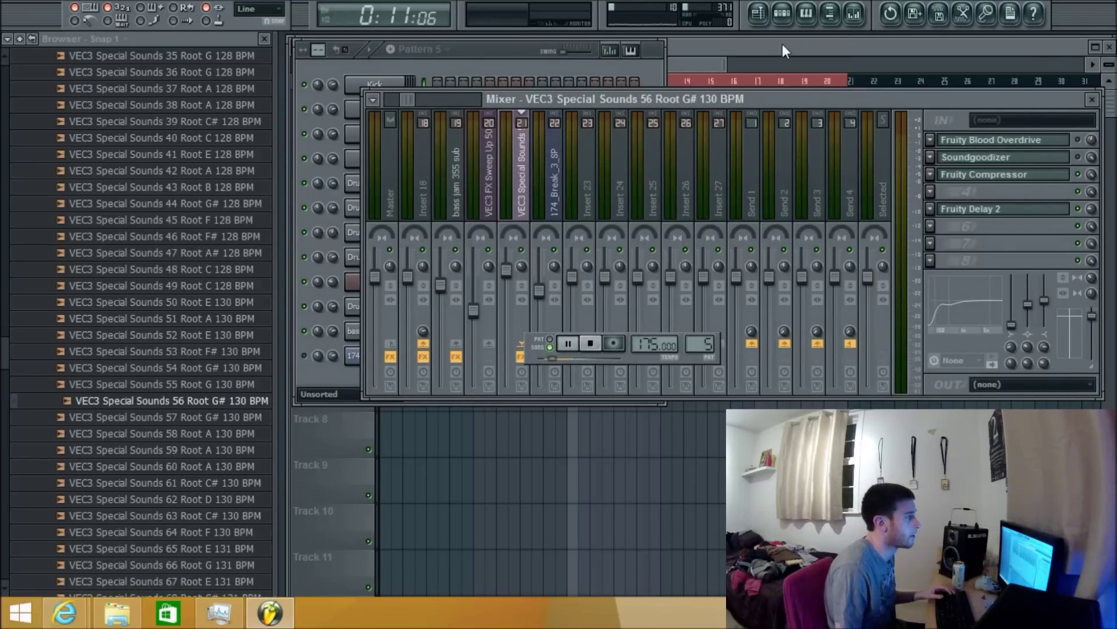
Audition the Insert 18 Fruity Limiter on the drums and copy its threshold value
{"action": "key", "text": "space"}
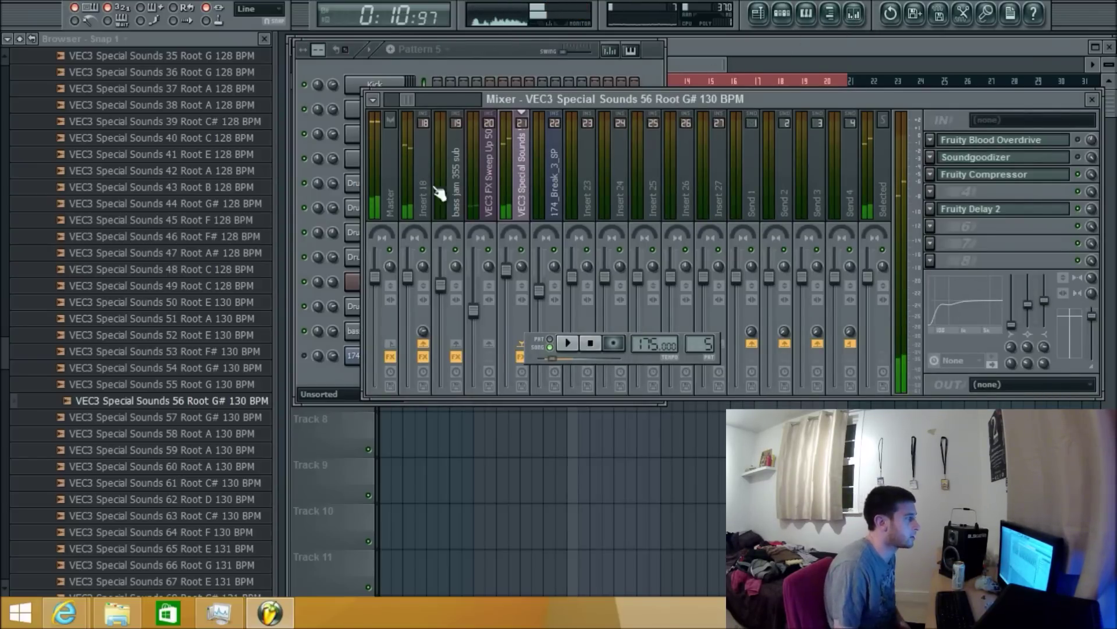
{"action": "left_click", "coordinate": [424, 175]}
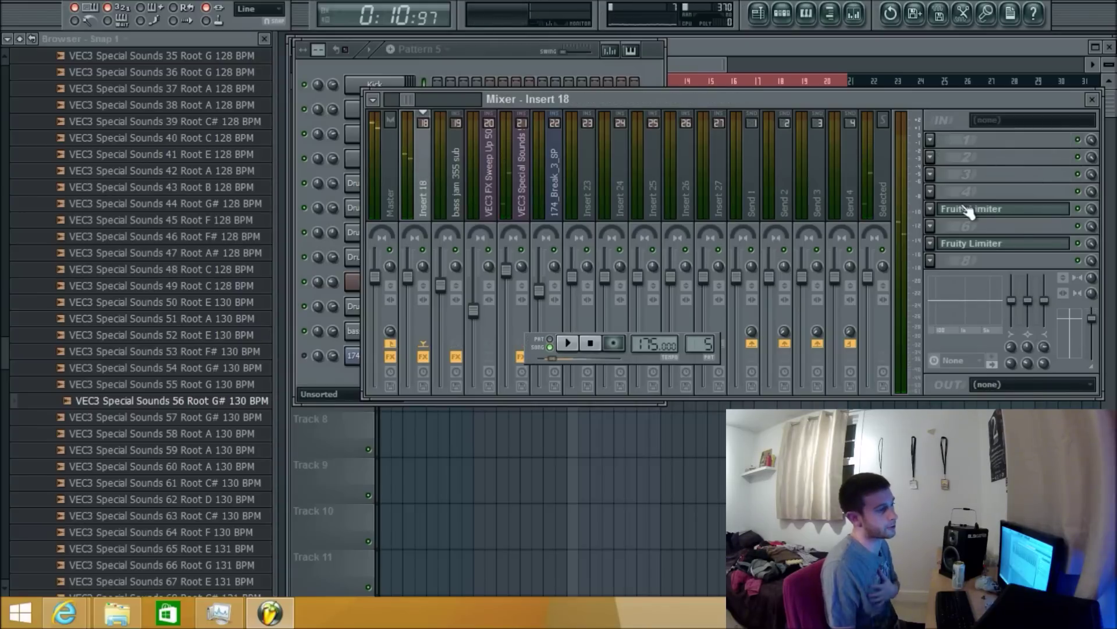
{"action": "left_click", "coordinate": [984, 215]}
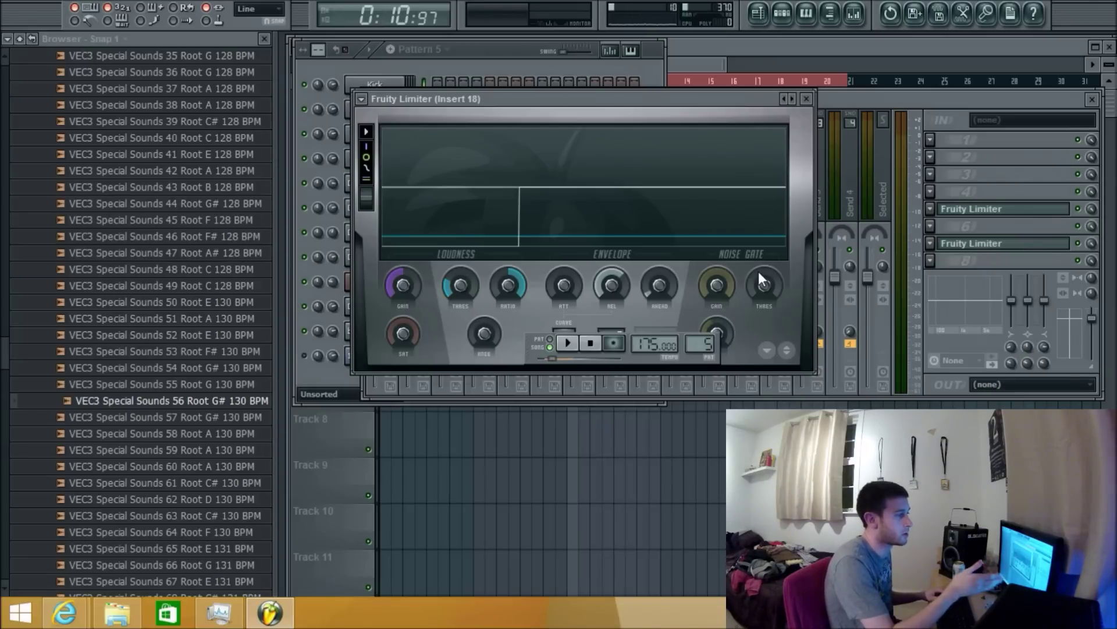
{"action": "key", "text": "space"}
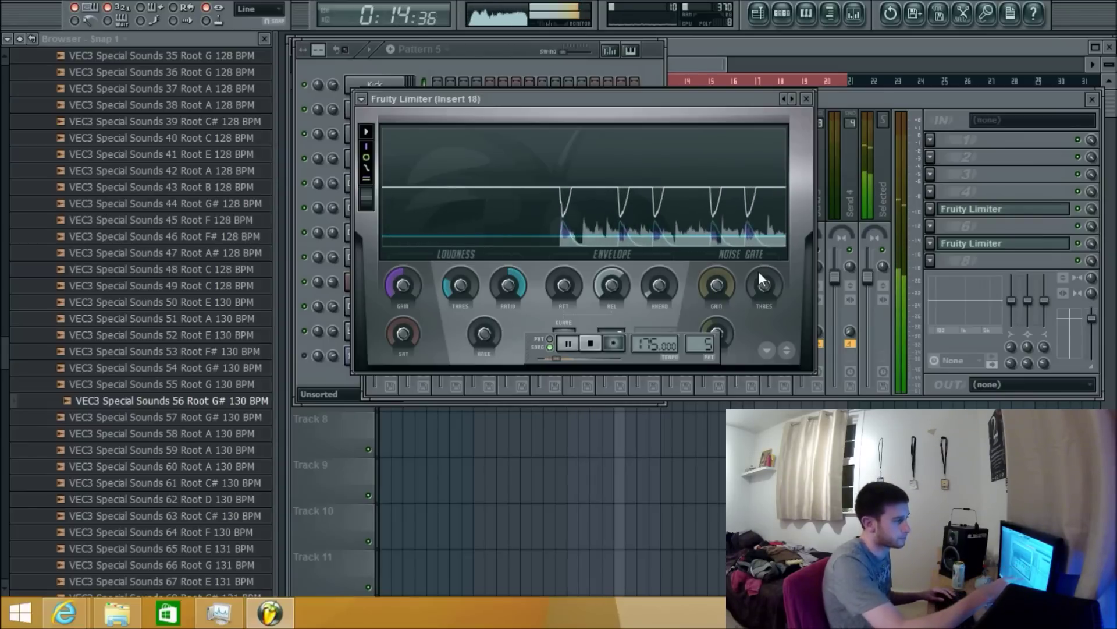
{"action": "key", "text": "space"}
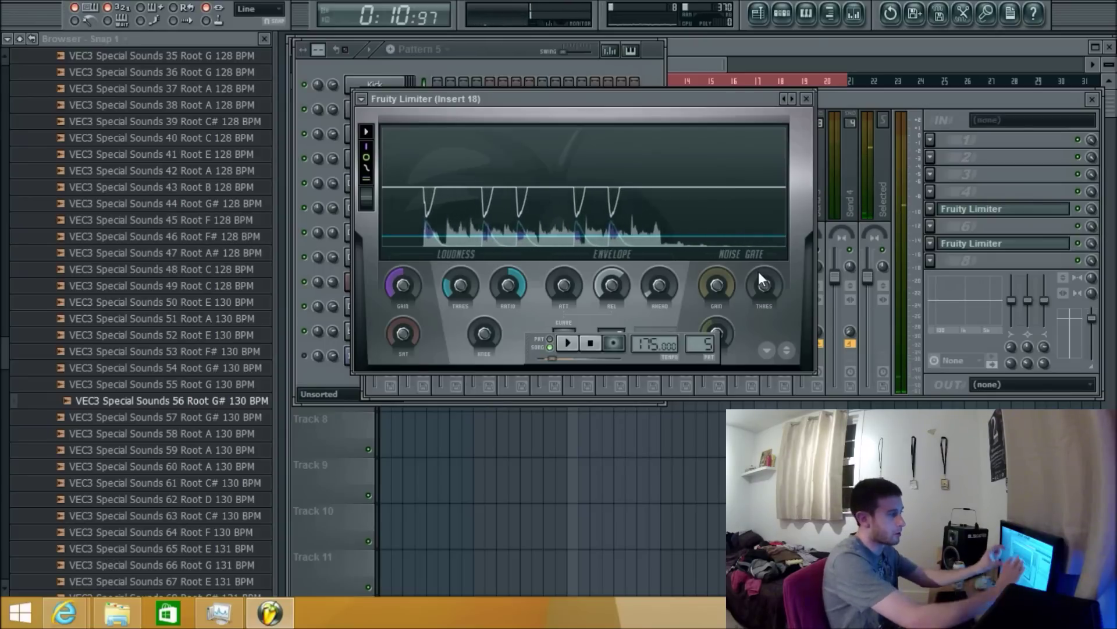
{"action": "right_click", "coordinate": [463, 272]}
{"action": "left_click", "coordinate": [525, 430]}
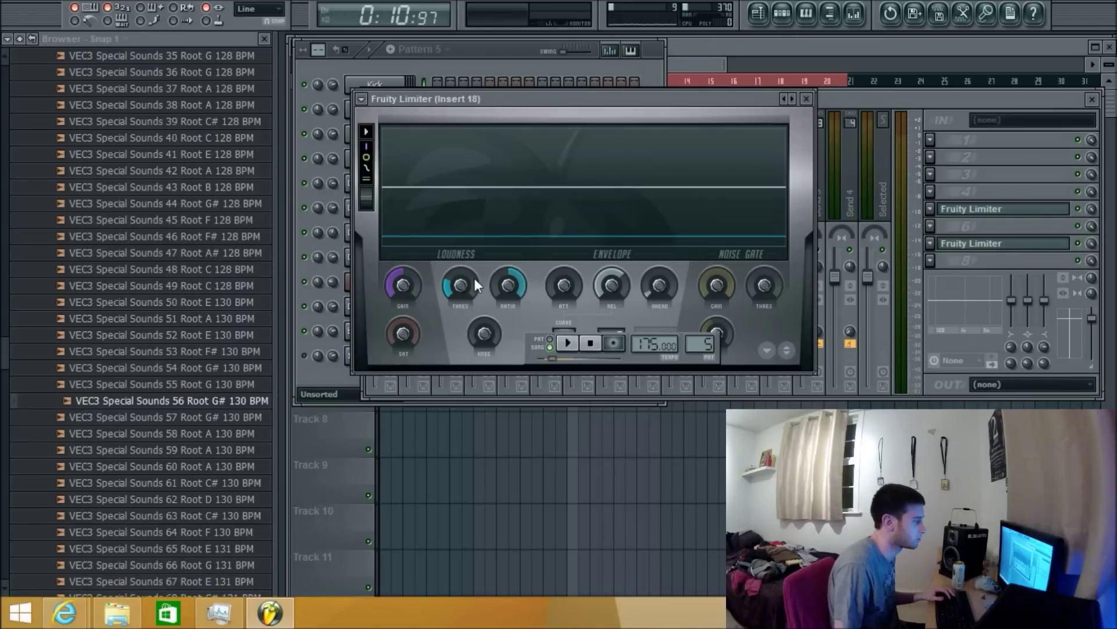
{"action": "key", "text": "space"}
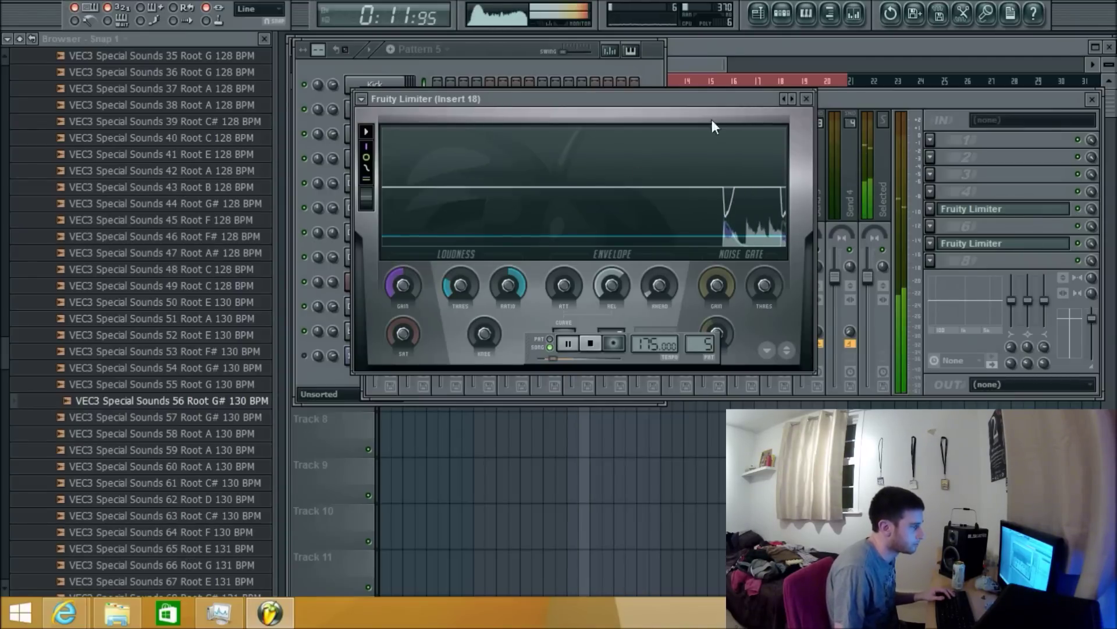
Stop playback and bring the Pattern 5 step sequencer and playlist forward
{"action": "left_click", "coordinate": [655, 67]}
{"action": "key", "text": "space"}
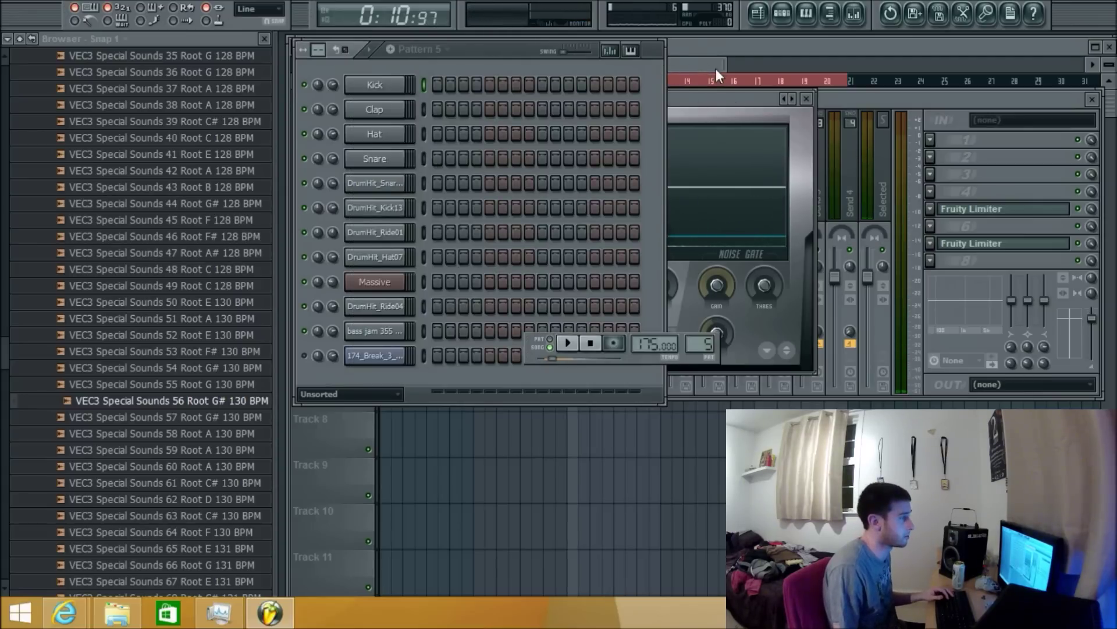
{"action": "left_click", "coordinate": [690, 60]}
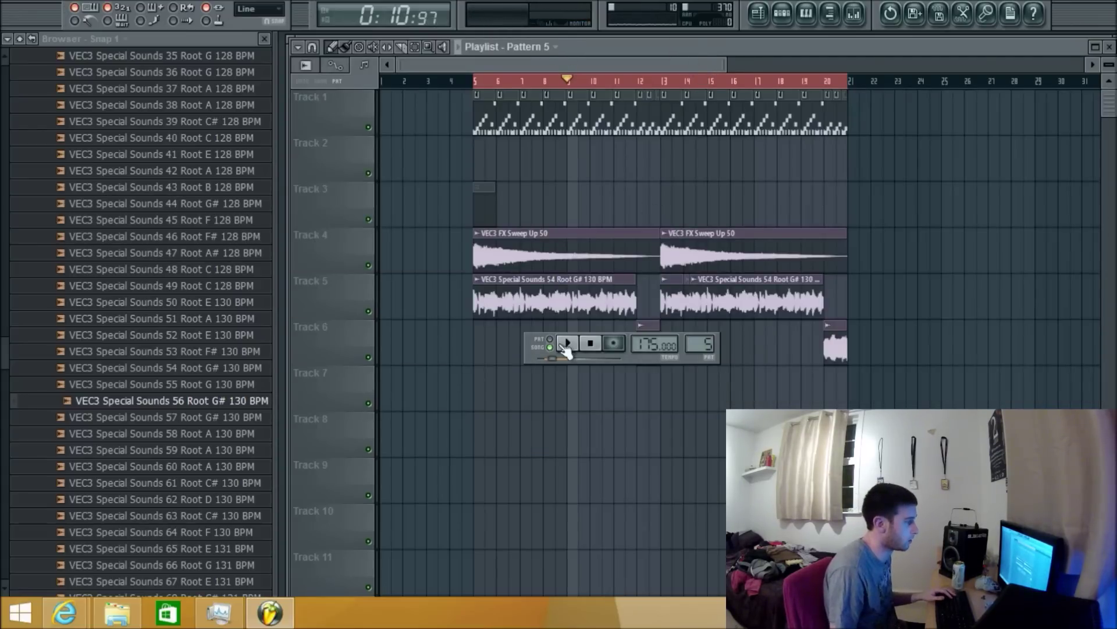
Audition Special Sounds 77 and 82, then place sample 82 on Track 7 at bar 5
{"action": "left_click_drag", "start_coordinate": [533, 349], "coordinate": [957, 394]}
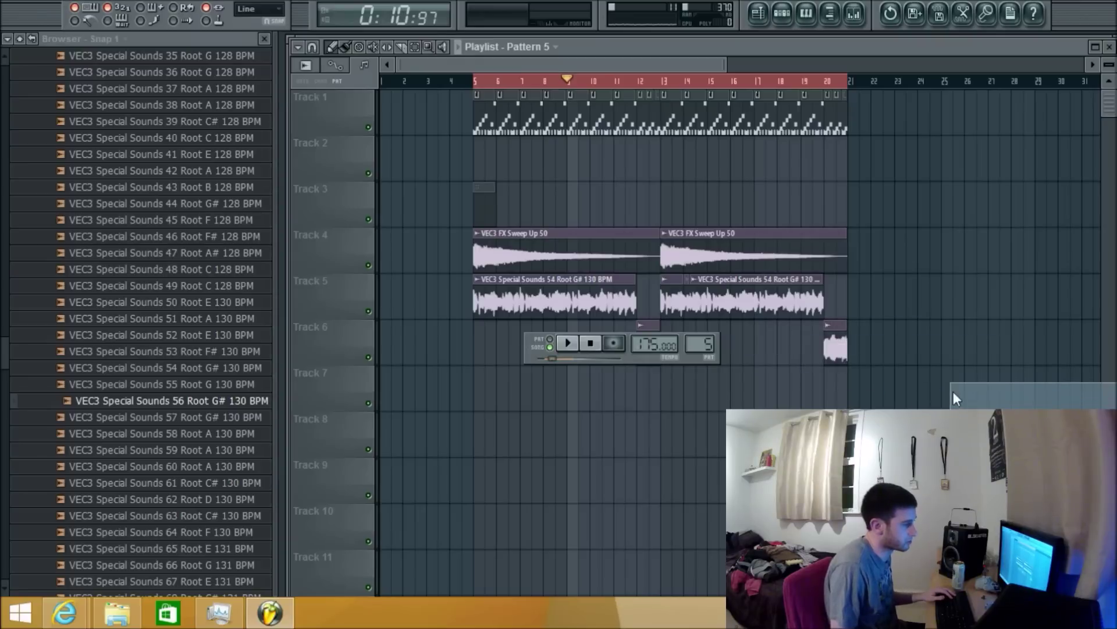
{"action": "scroll", "coordinate": [419, 348], "scroll_direction": "up", "scroll_amount": 2}
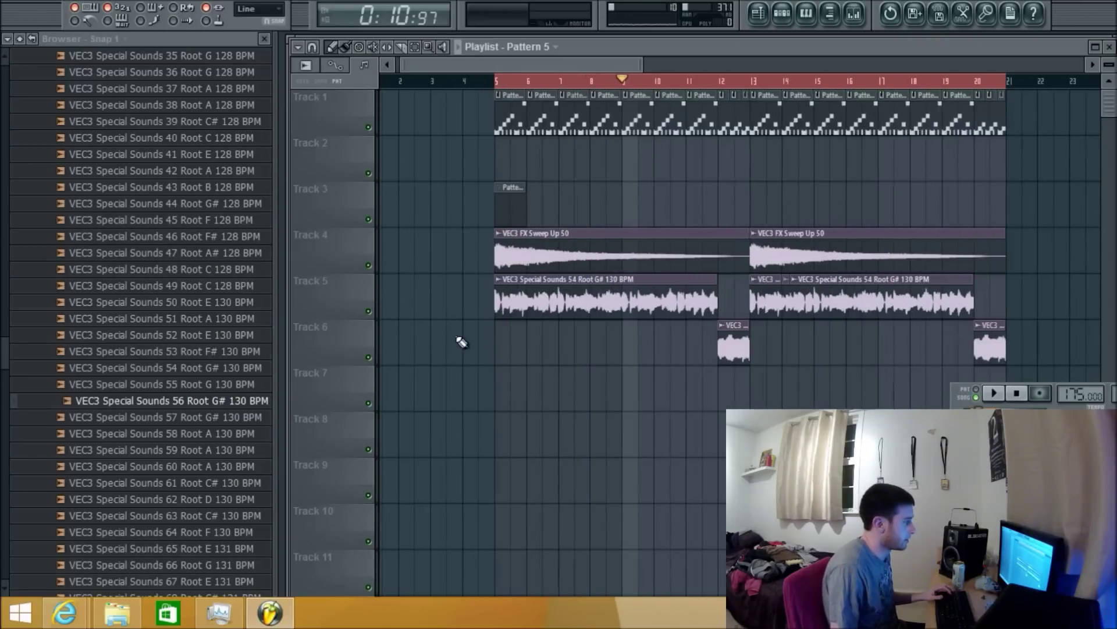
{"action": "scroll", "coordinate": [488, 346], "scroll_direction": "down", "scroll_amount": 2}
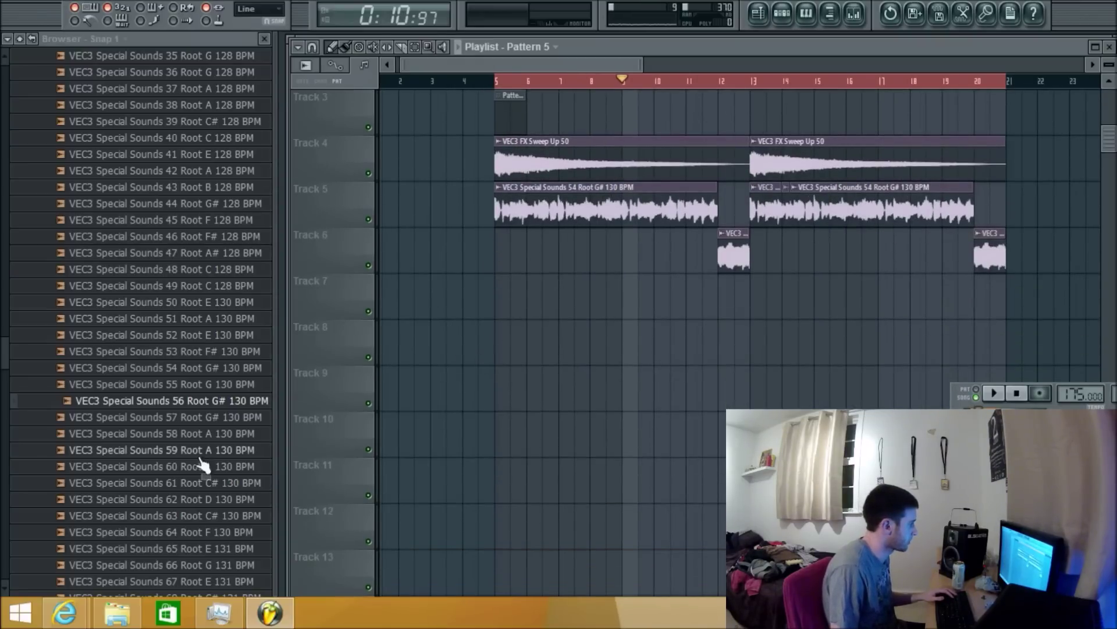
{"action": "scroll", "coordinate": [1, 385], "scroll_direction": "down", "scroll_amount": 2}
{"action": "scroll", "coordinate": [1, 387], "scroll_direction": "down", "scroll_amount": 1}
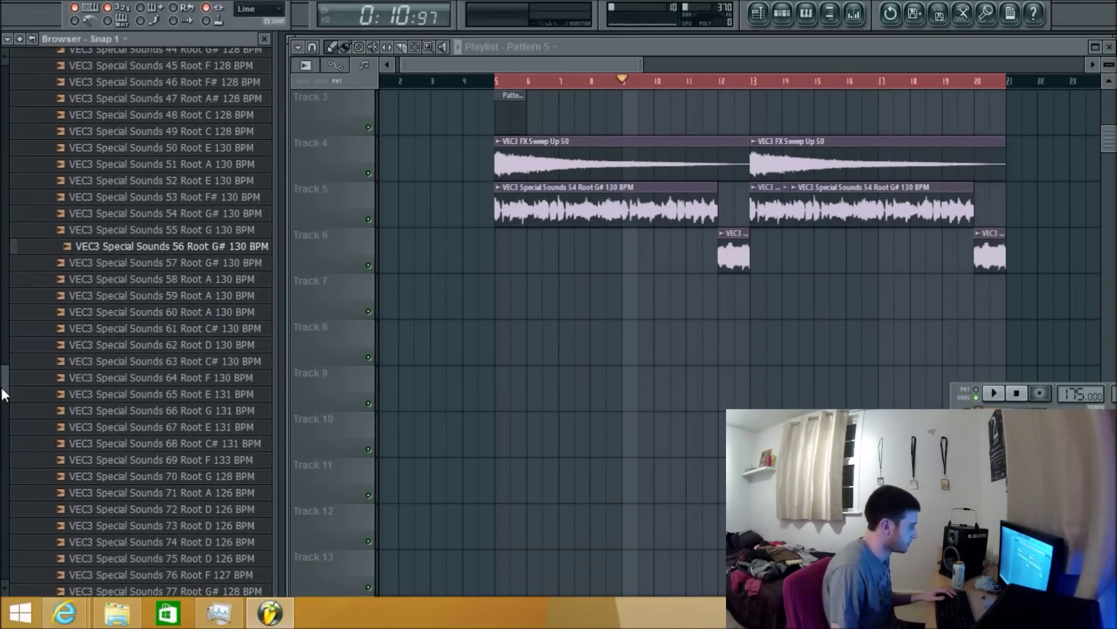
{"action": "scroll", "coordinate": [2, 406], "scroll_direction": "down", "scroll_amount": 2}
{"action": "scroll", "coordinate": [2, 405], "scroll_direction": "down", "scroll_amount": 1}
{"action": "left_click", "coordinate": [131, 470]}
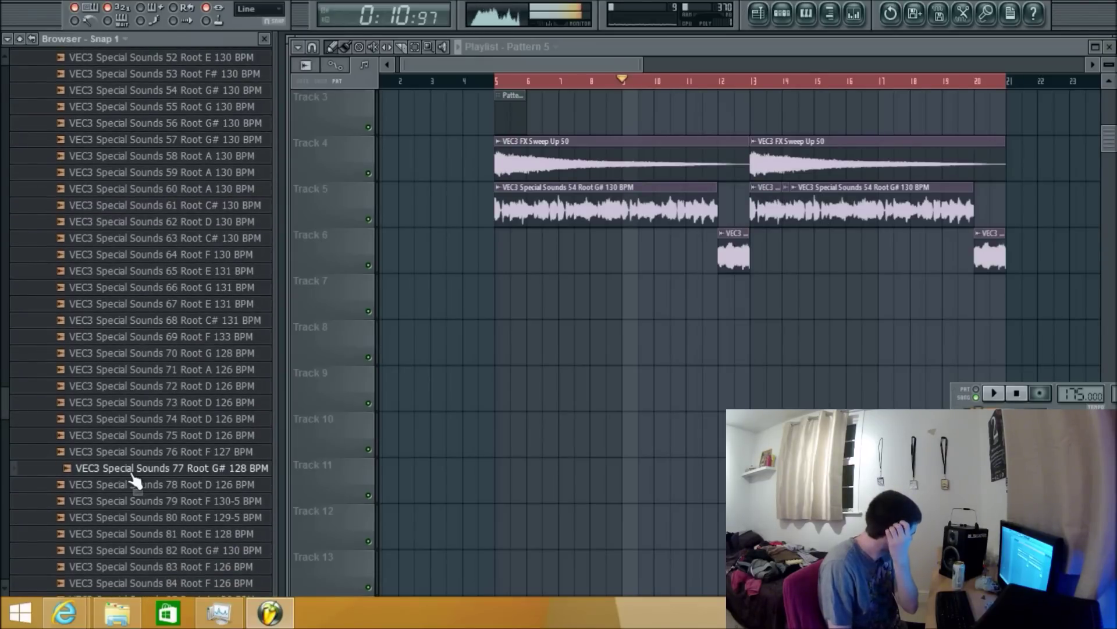
{"action": "scroll", "coordinate": [135, 478], "scroll_direction": "down", "scroll_amount": 1}
{"action": "scroll", "coordinate": [140, 476], "scroll_direction": "down", "scroll_amount": 2}
{"action": "left_click", "coordinate": [162, 410]}
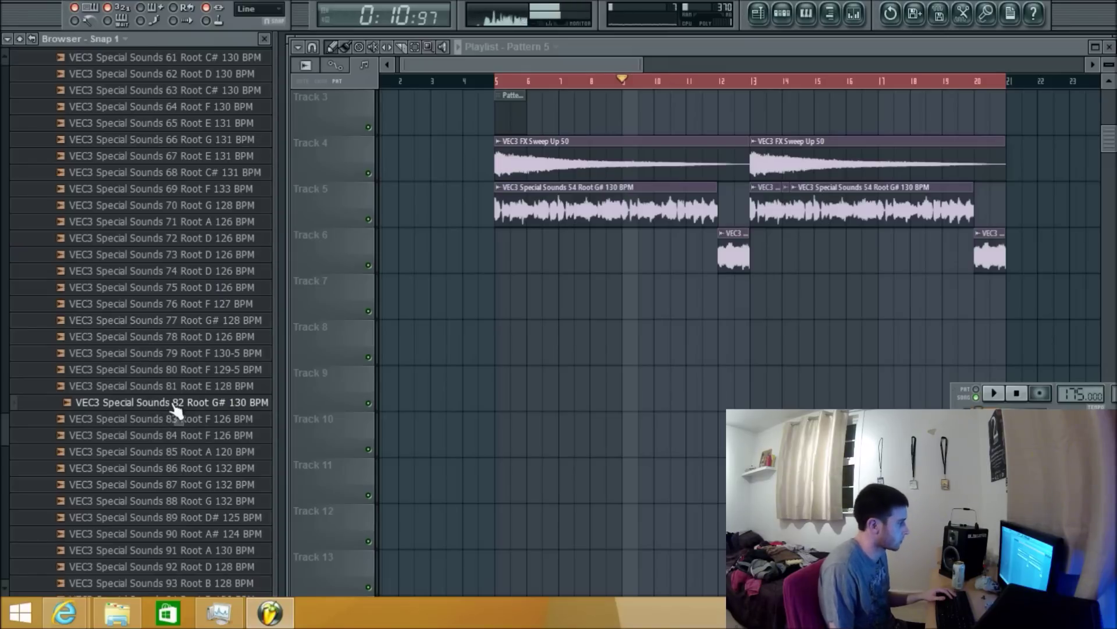
{"action": "left_click_drag", "start_coordinate": [220, 402], "coordinate": [497, 308]}
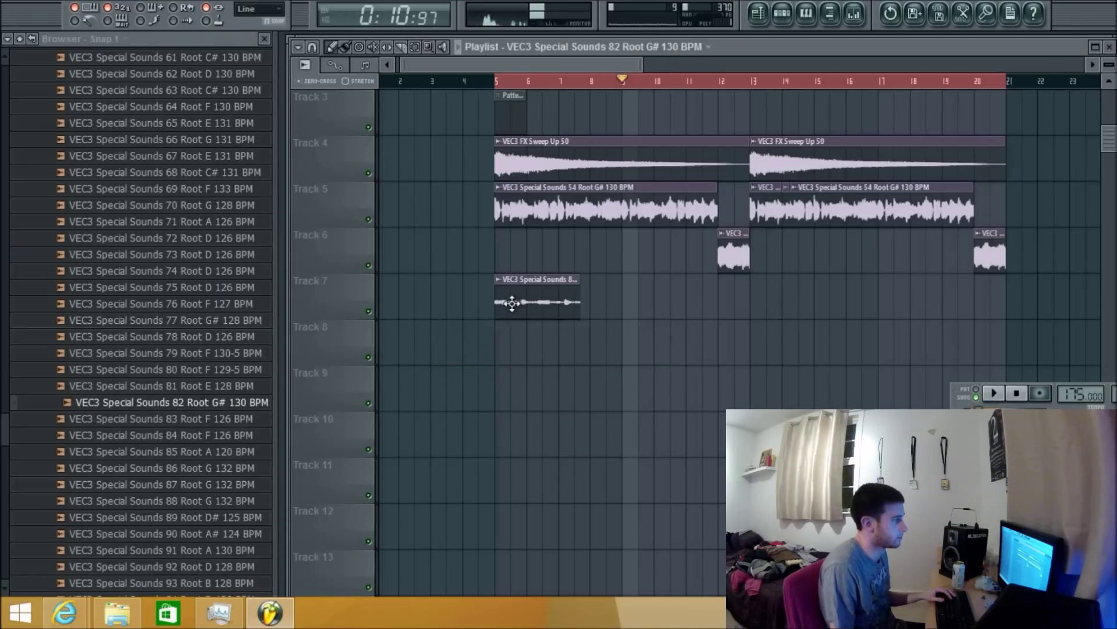
Set sample 82's time stretching mode to Auto in its channel settings
{"action": "double_click", "coordinate": [522, 302]}
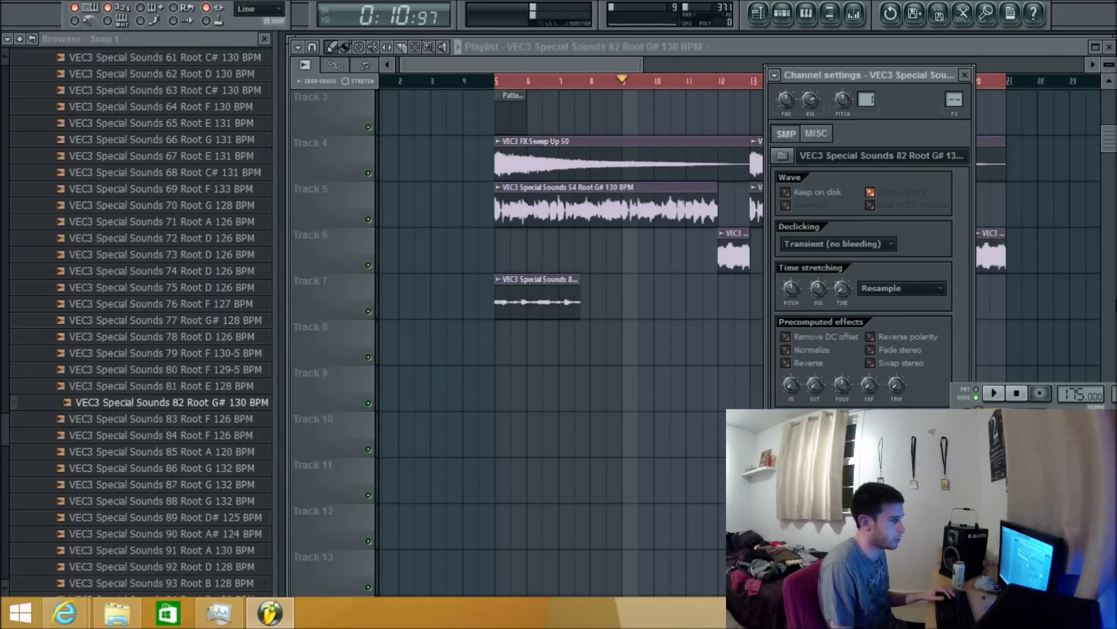
{"action": "left_click", "coordinate": [939, 291]}
{"action": "left_click", "coordinate": [878, 420]}
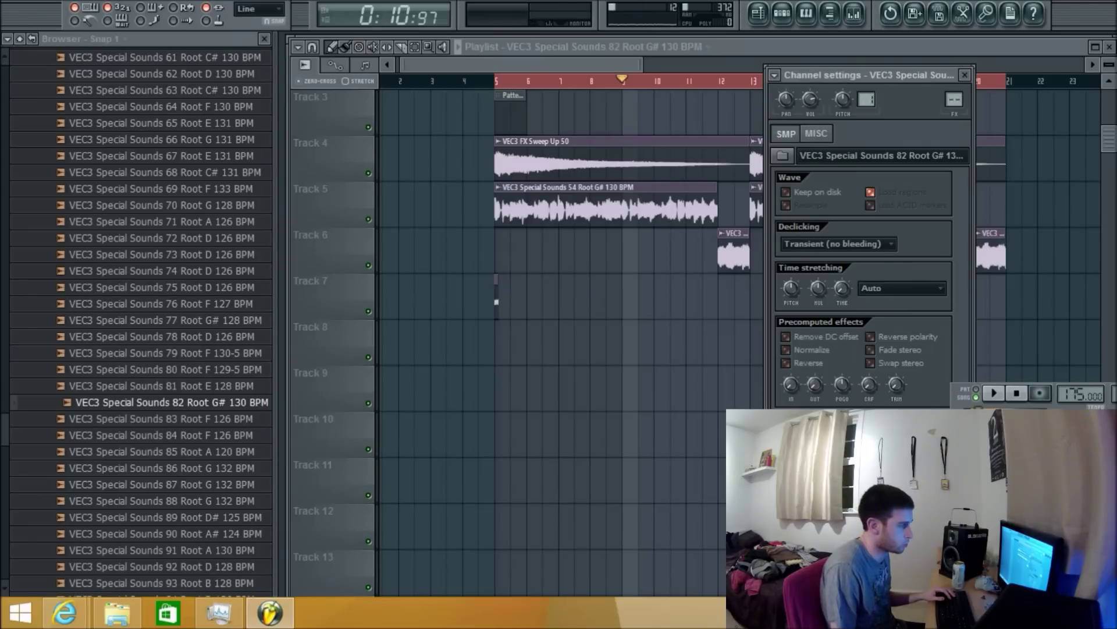
{"action": "left_click", "coordinate": [547, 296]}
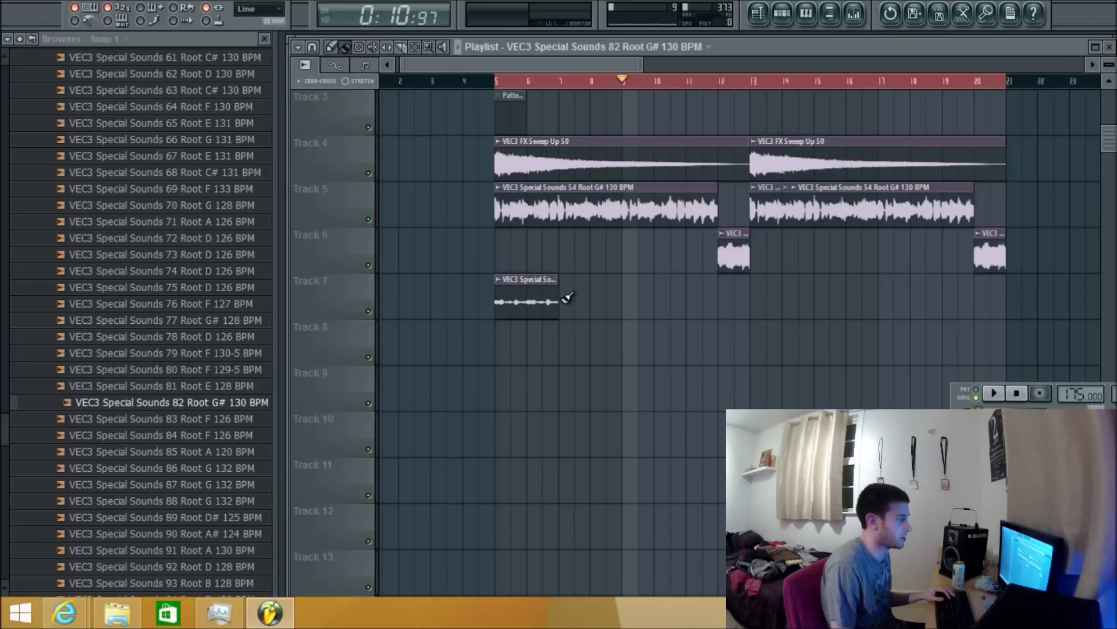
Repeat the sample 82 loop along Track 7 to bar 21 and play from bar 5
{"action": "mouse_move", "coordinate": [566, 297]}
{"action": "left_mouse_down"}
{"action": "mouse_move", "coordinate": [691, 304]}
{"action": "mouse_move", "coordinate": [958, 284]}
{"action": "left_mouse_up"}
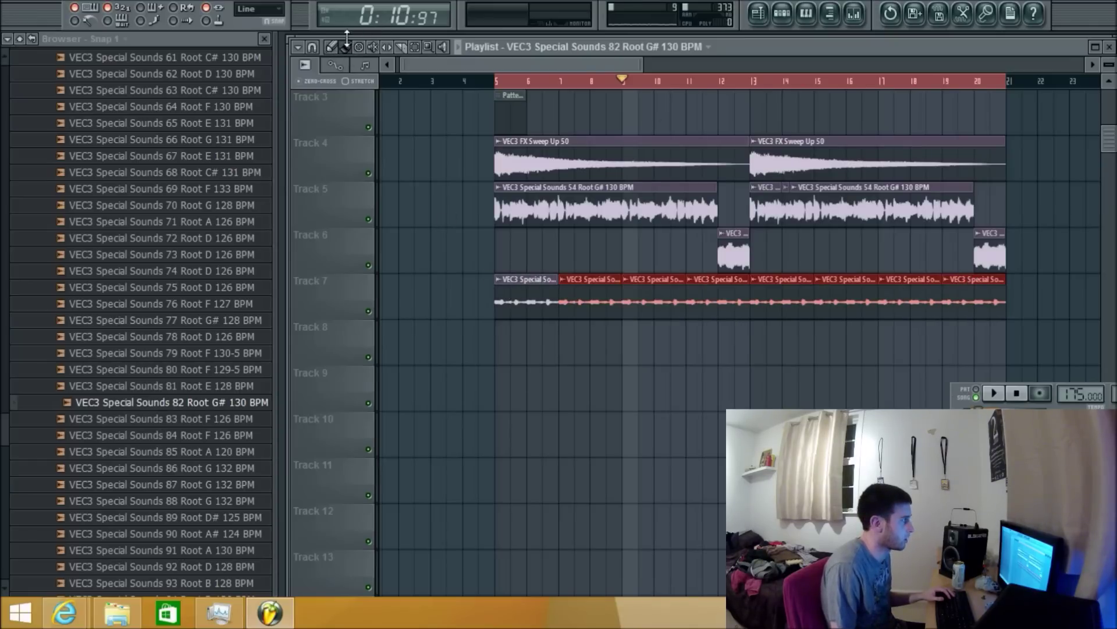
{"action": "left_click", "coordinate": [497, 81]}
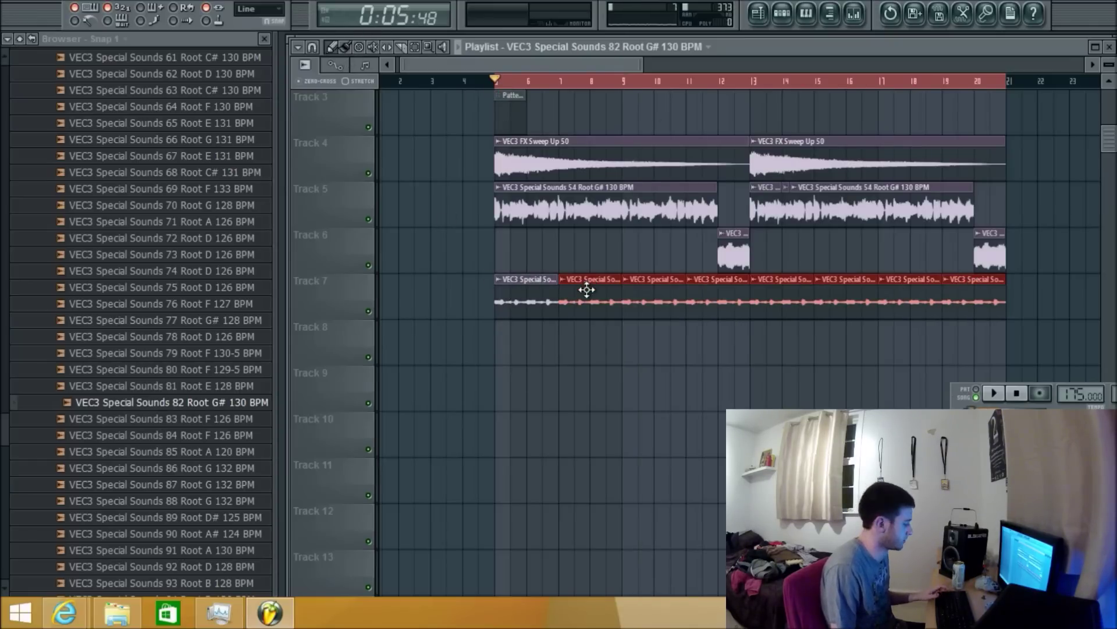
{"action": "key", "text": "space"}
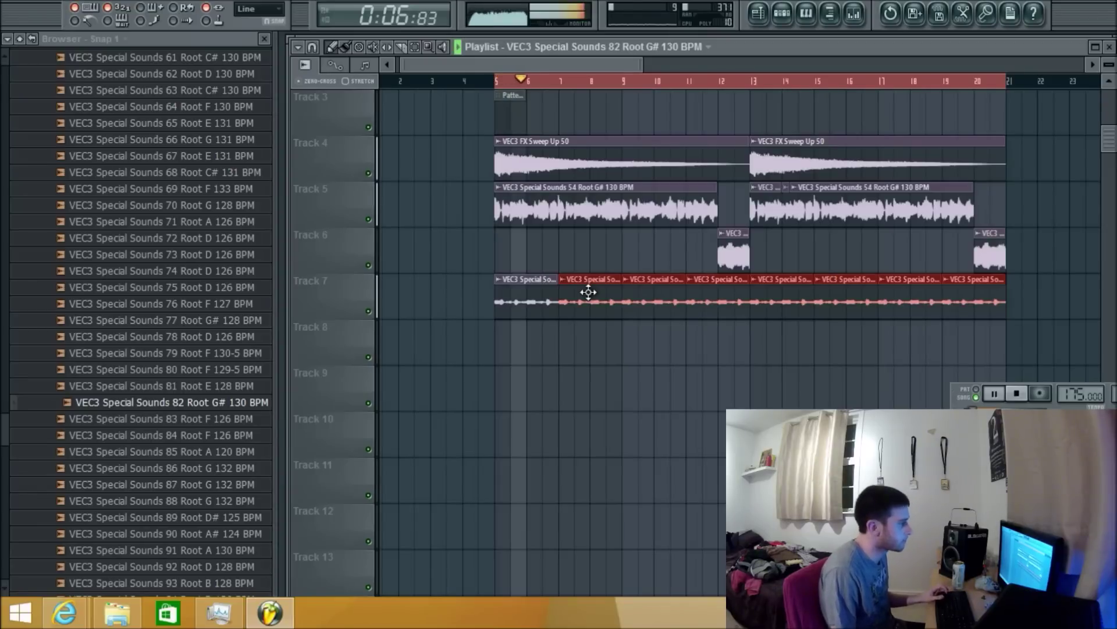
{"action": "double_click", "coordinate": [592, 297]}
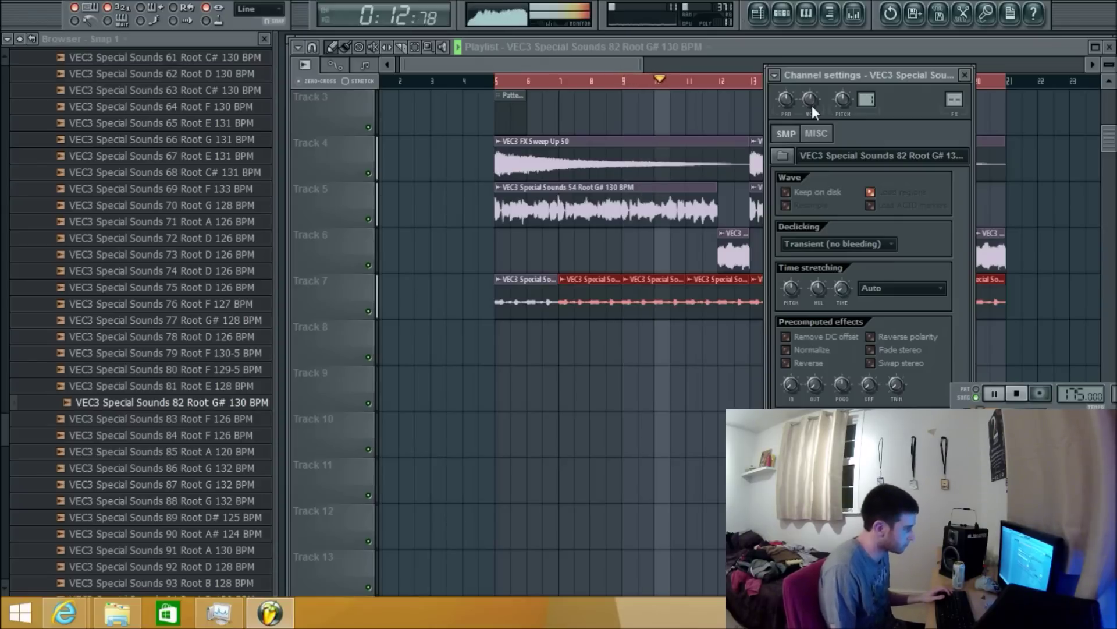
{"action": "left_click", "coordinate": [624, 308]}
{"action": "scroll", "coordinate": [667, 241], "scroll_direction": "up", "scroll_amount": 2}
{"action": "key", "text": "space"}
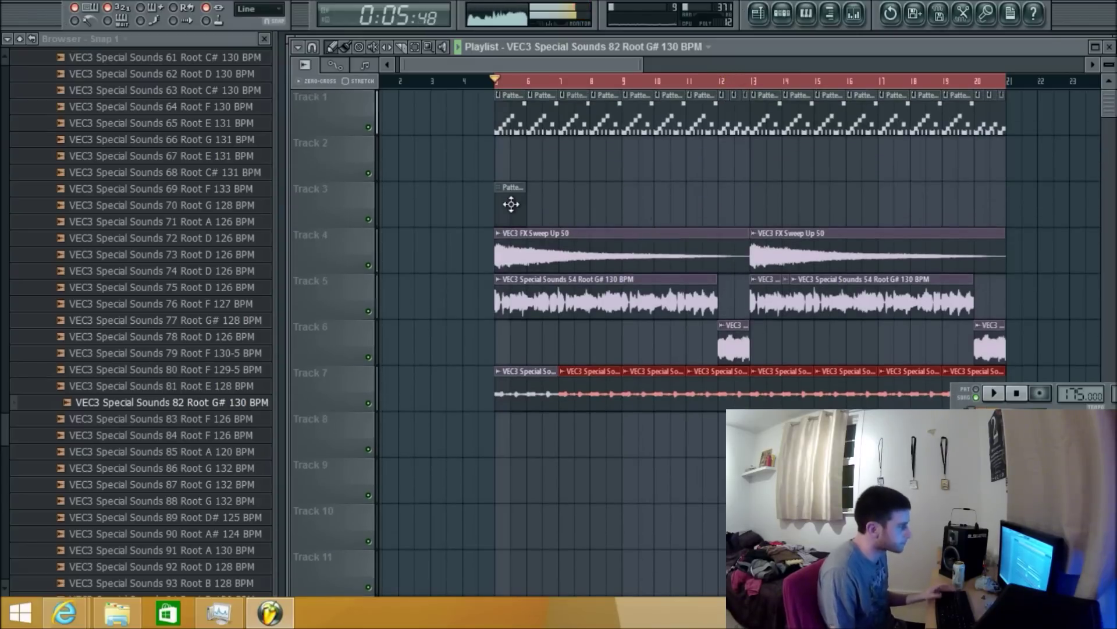
Show all channels in the Pattern 5 rack and preview the bass jam 355 sub sample
{"action": "double_click", "coordinate": [511, 205]}
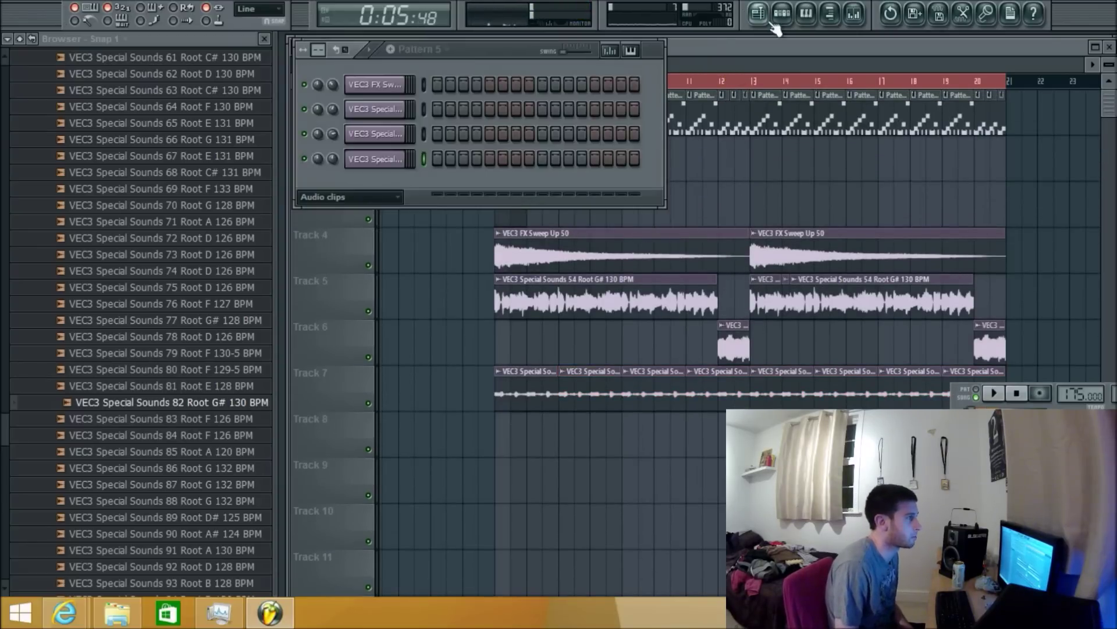
{"action": "left_click", "coordinate": [320, 200]}
{"action": "left_click", "coordinate": [342, 245]}
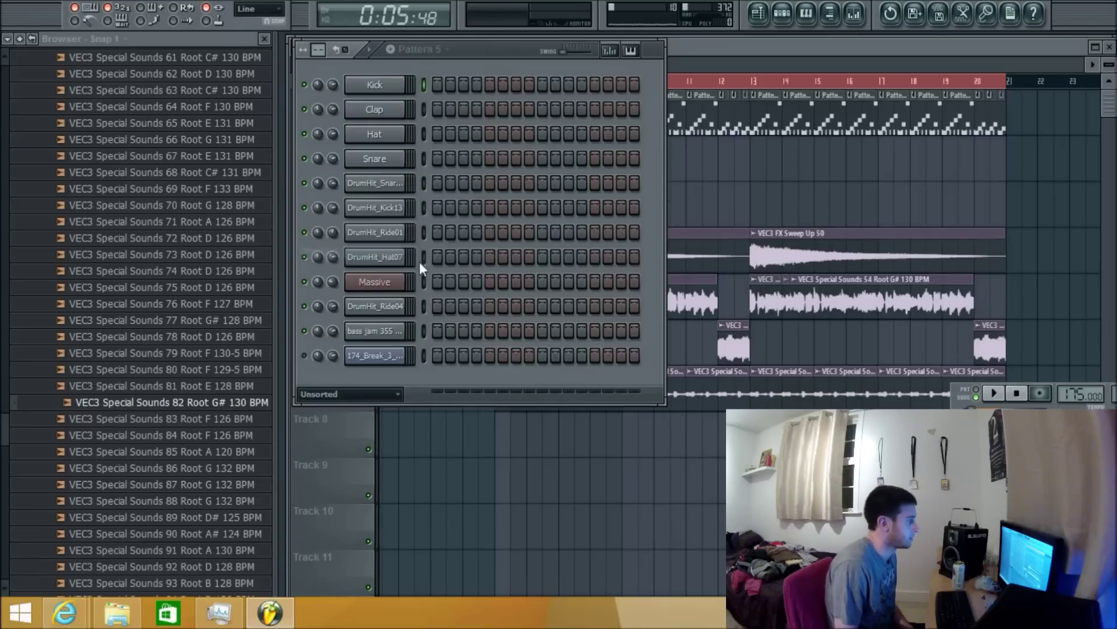
{"action": "left_click", "coordinate": [375, 332]}
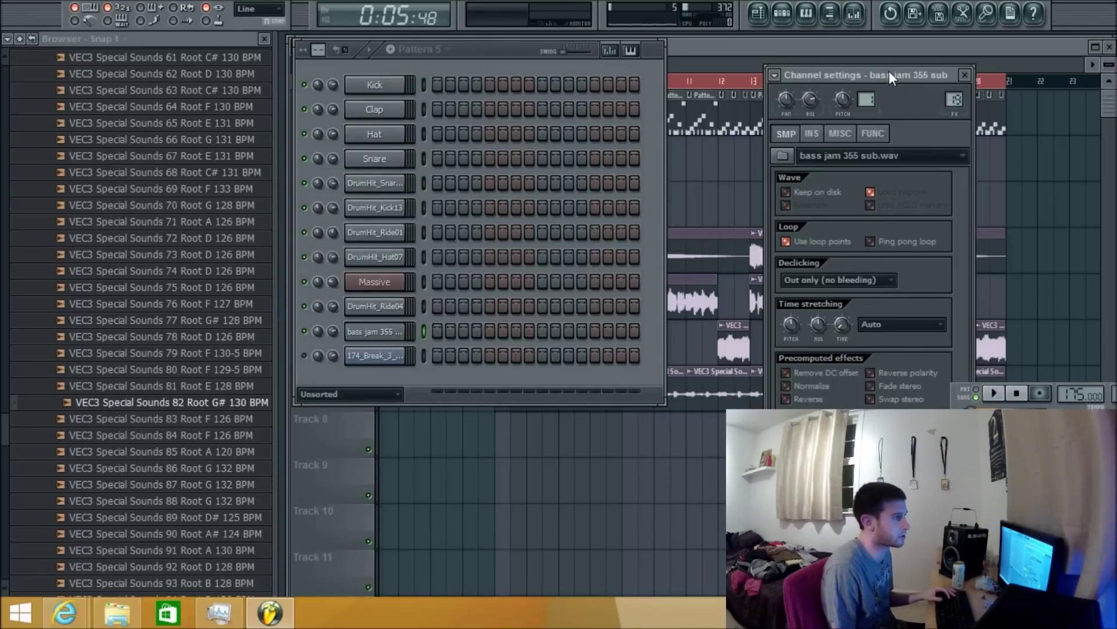
{"action": "left_click_drag", "start_coordinate": [890, 71], "coordinate": [547, 58]}
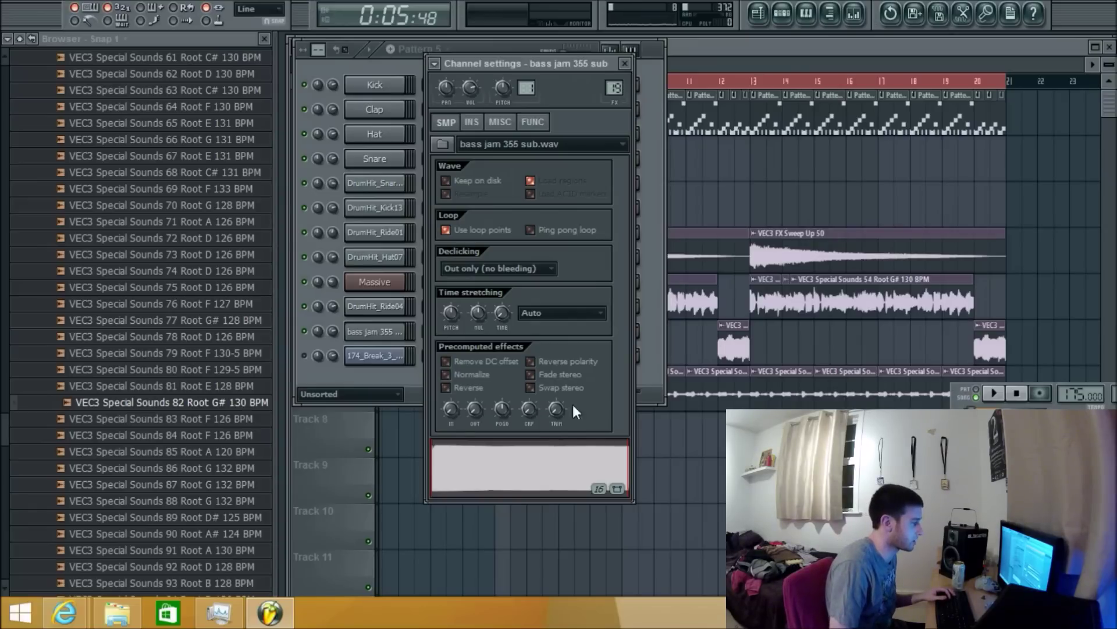
{"action": "left_click", "coordinate": [555, 466]}
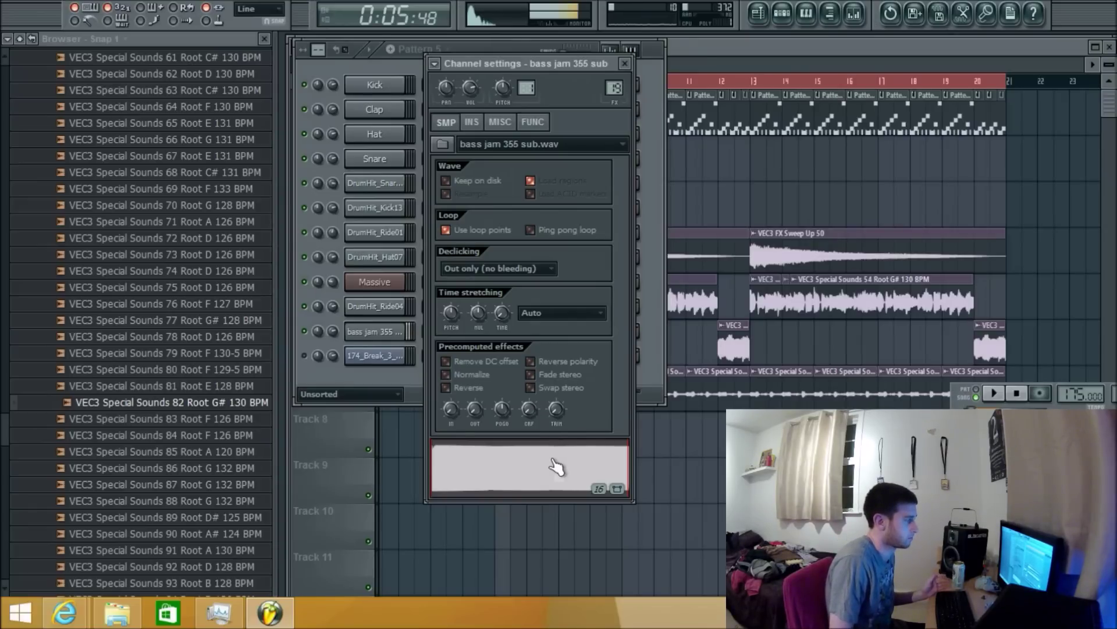
Check the Maximus effect on the bass jam 355 sub mixer track, then return to the channel rack
{"action": "left_click", "coordinate": [854, 15]}
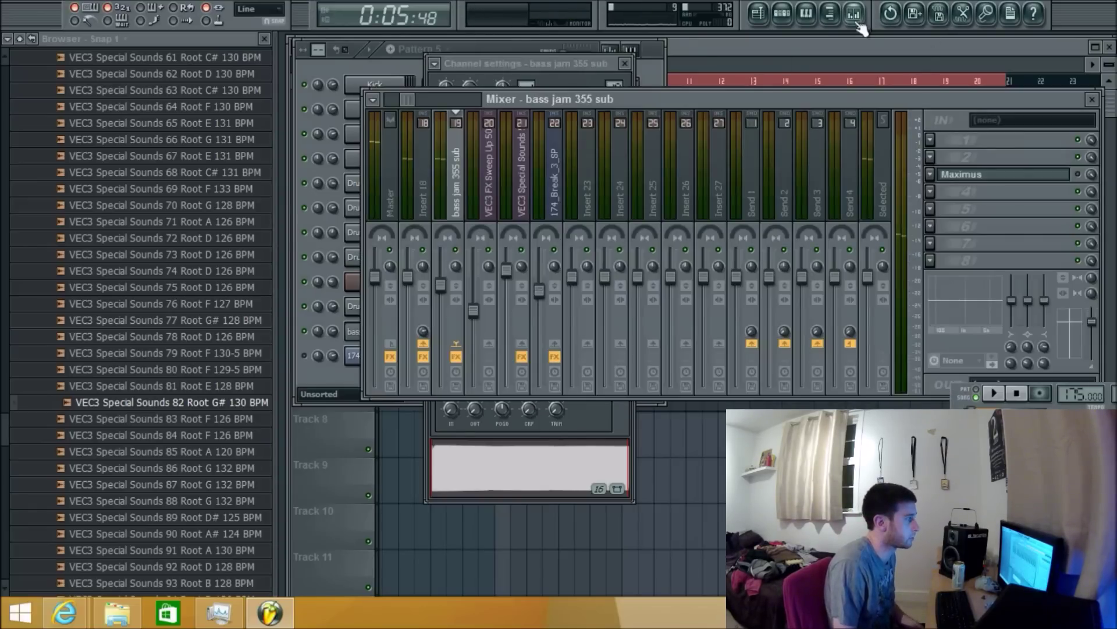
{"action": "left_click", "coordinate": [428, 198]}
{"action": "left_click", "coordinate": [450, 193]}
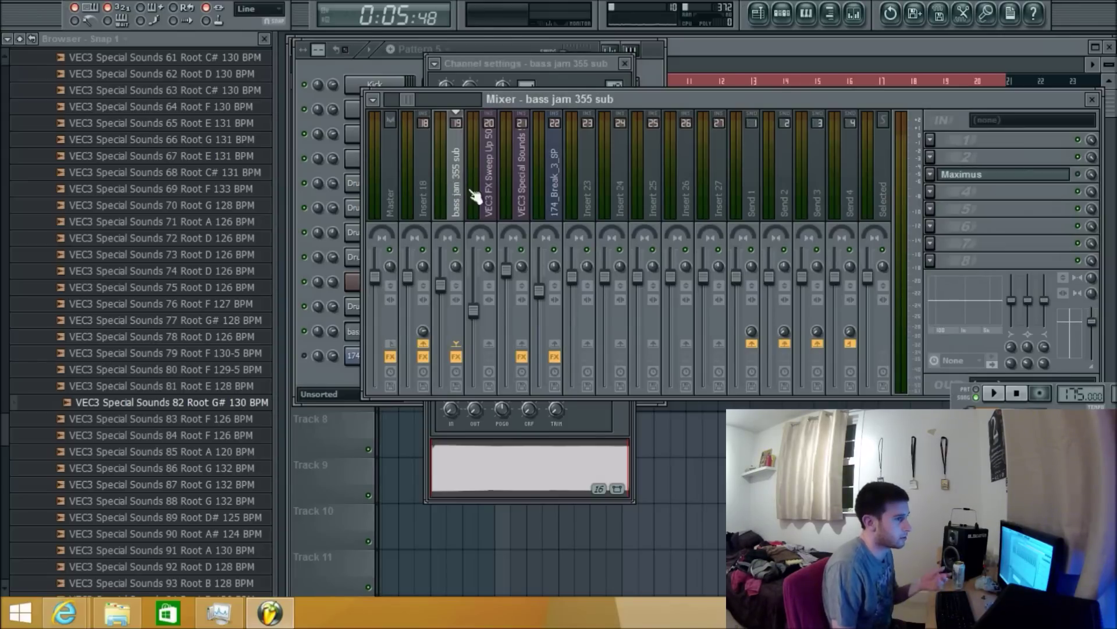
{"action": "left_click", "coordinate": [987, 174]}
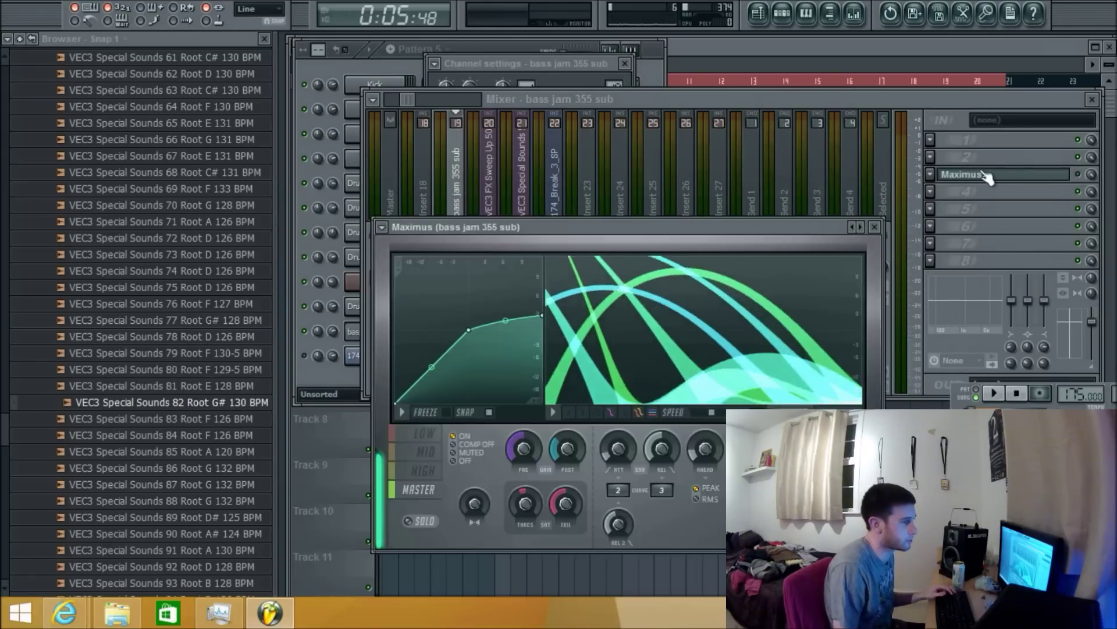
{"action": "left_click", "coordinate": [1039, 175]}
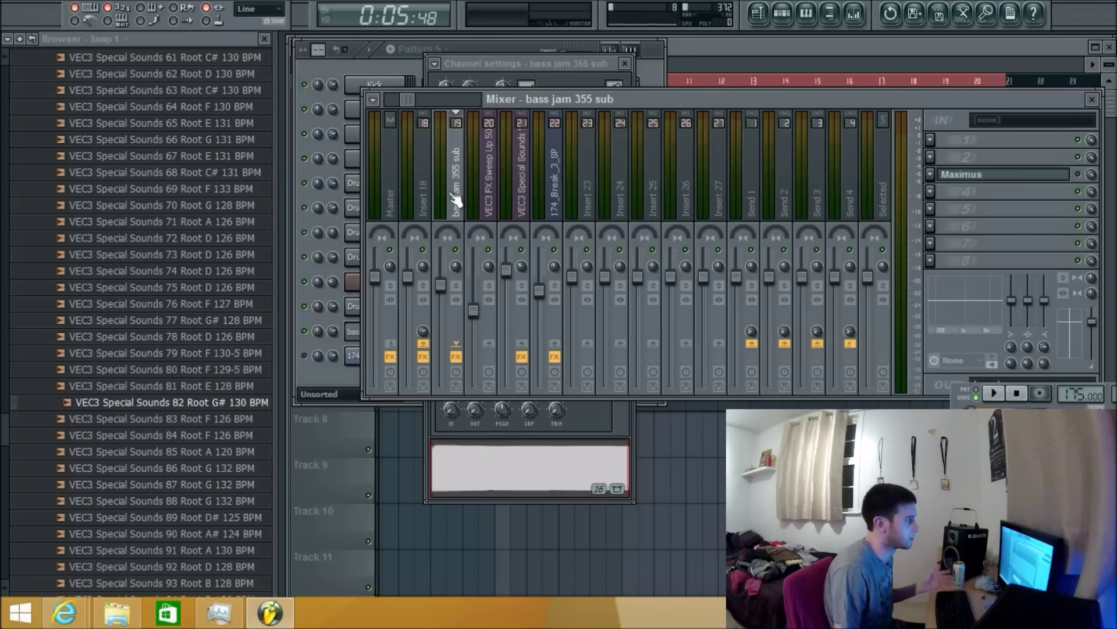
{"action": "left_click", "coordinate": [377, 72]}
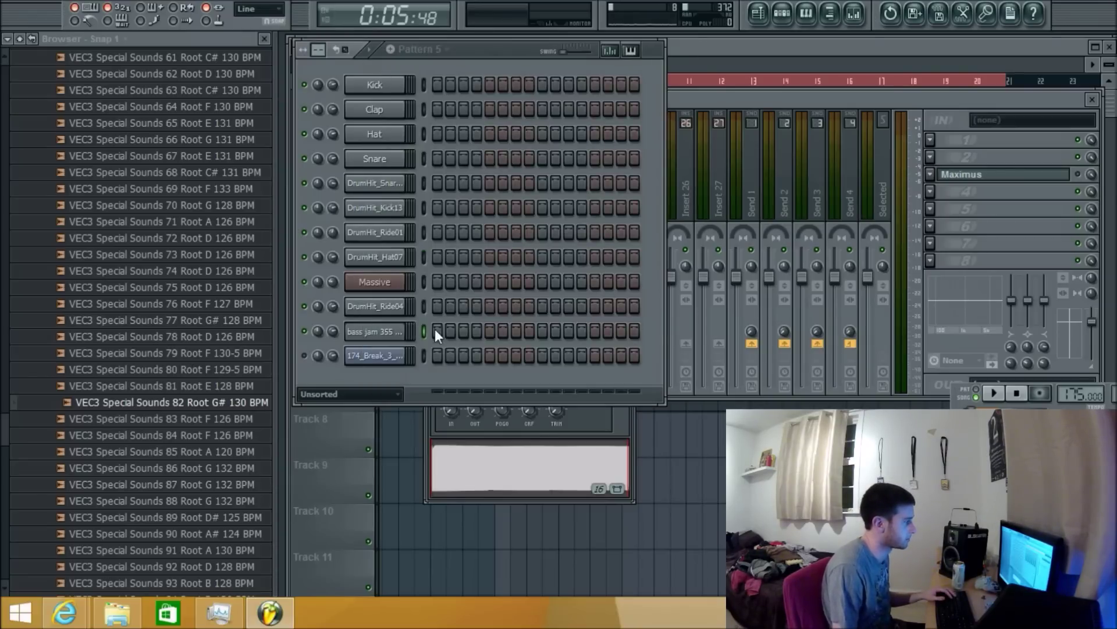
In the bass jam 355 sub piano roll, paint a run of low notes and audition them
{"action": "right_click", "coordinate": [385, 332]}
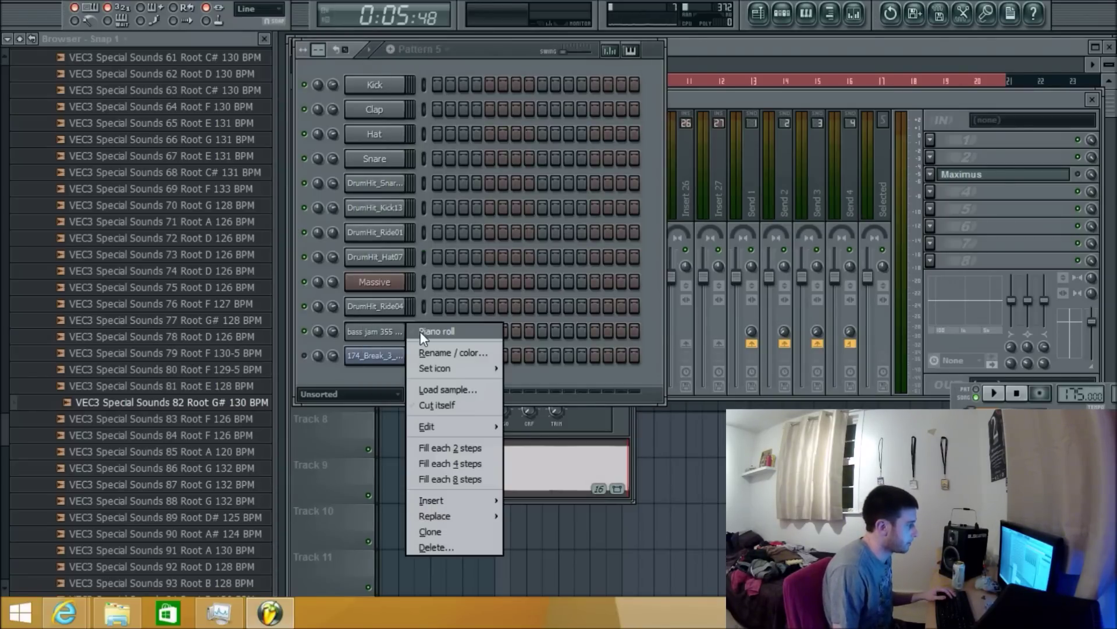
{"action": "left_click", "coordinate": [420, 331]}
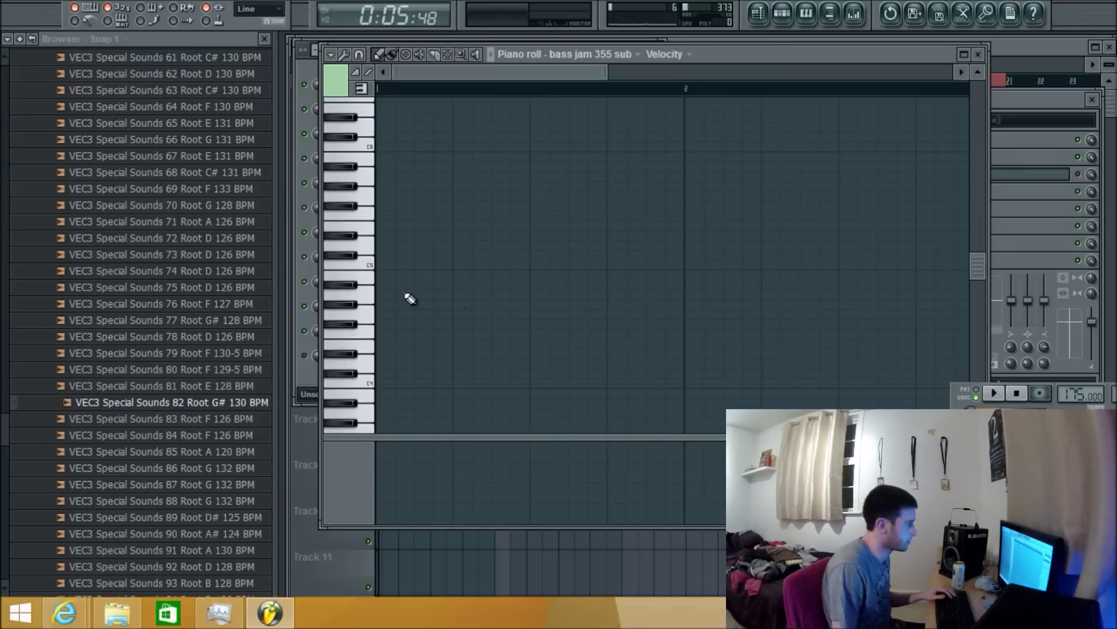
{"action": "left_click", "coordinate": [385, 305]}
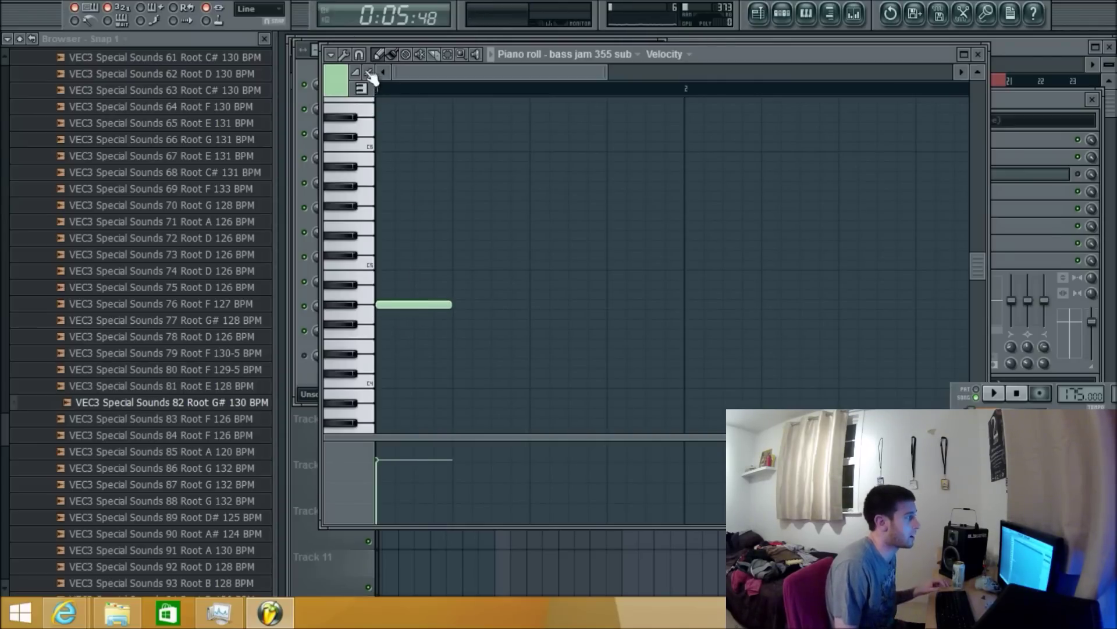
{"action": "left_click", "coordinate": [466, 304]}
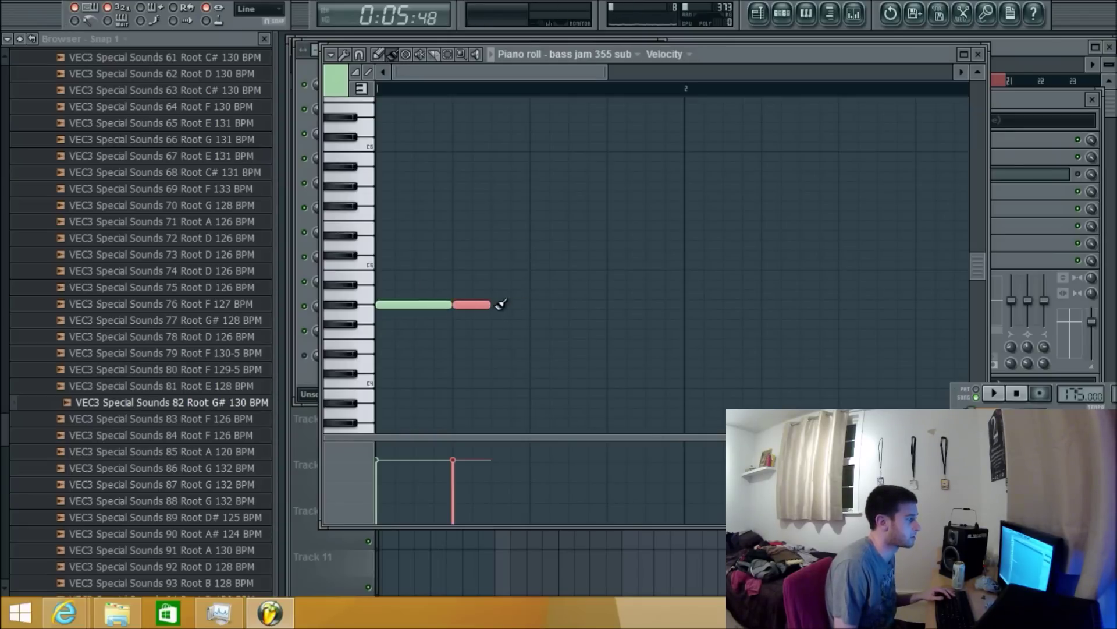
{"action": "left_click_drag", "start_coordinate": [502, 301], "coordinate": [652, 293]}
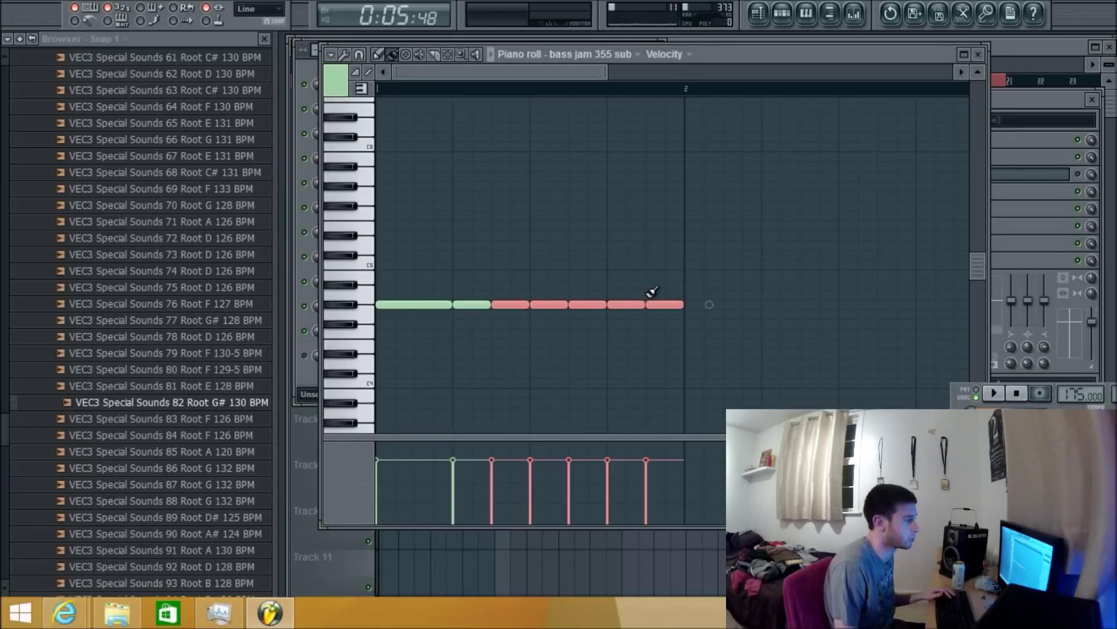
{"action": "key", "text": "space"}
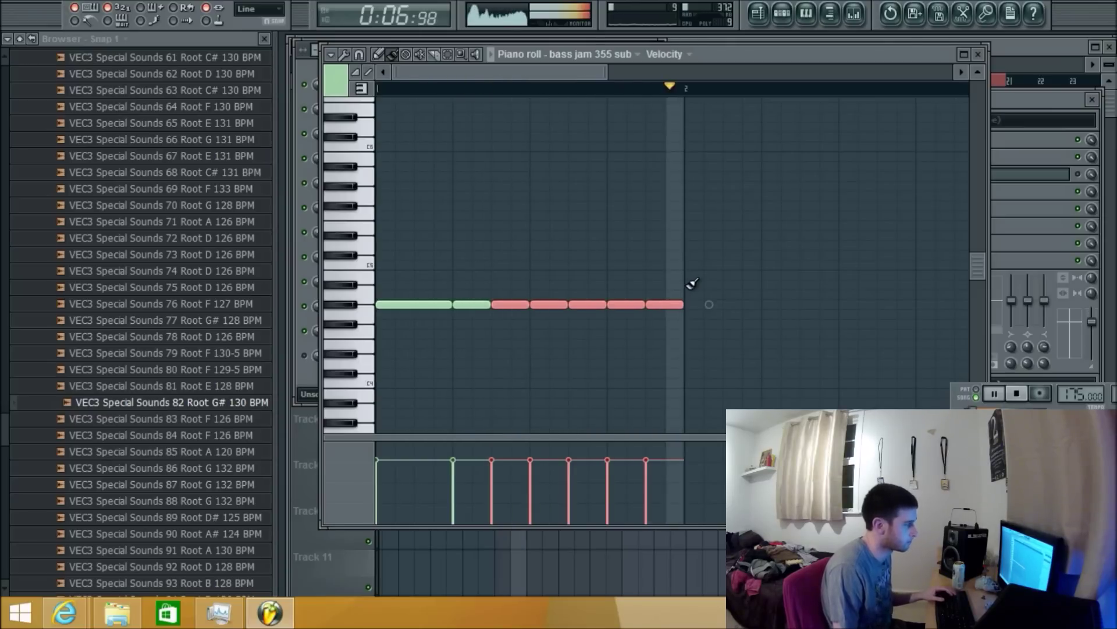
{"action": "key", "text": "space"}
{"action": "left_click", "coordinate": [655, 283]}
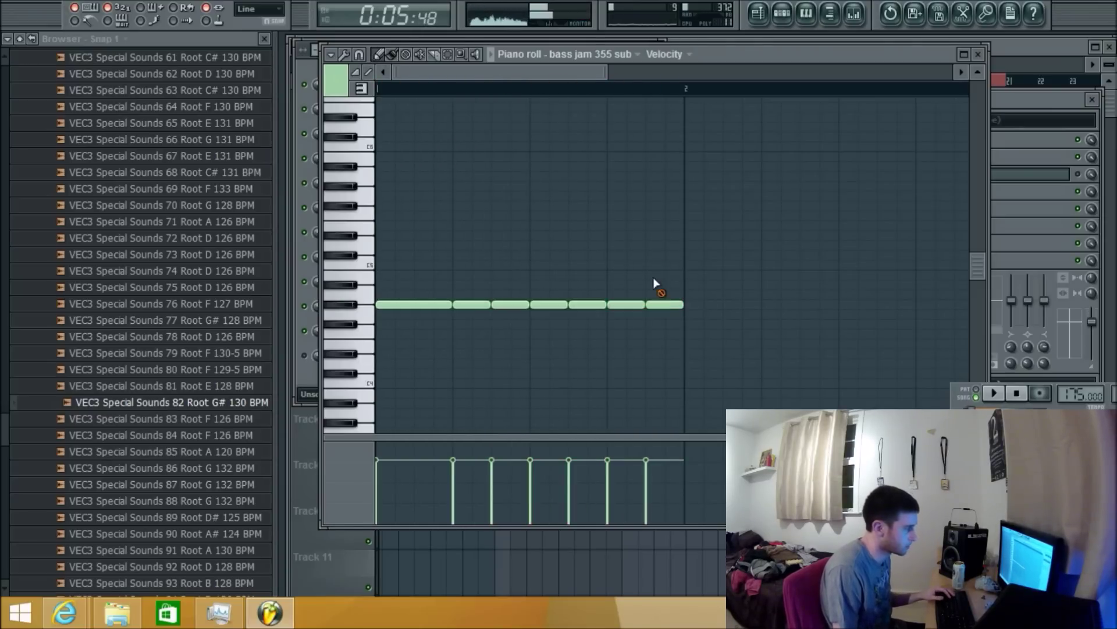
Raise the last note to a higher pitch, lengthen it, and add short bass notes after it
{"action": "left_click_drag", "start_coordinate": [659, 304], "coordinate": [653, 181]}
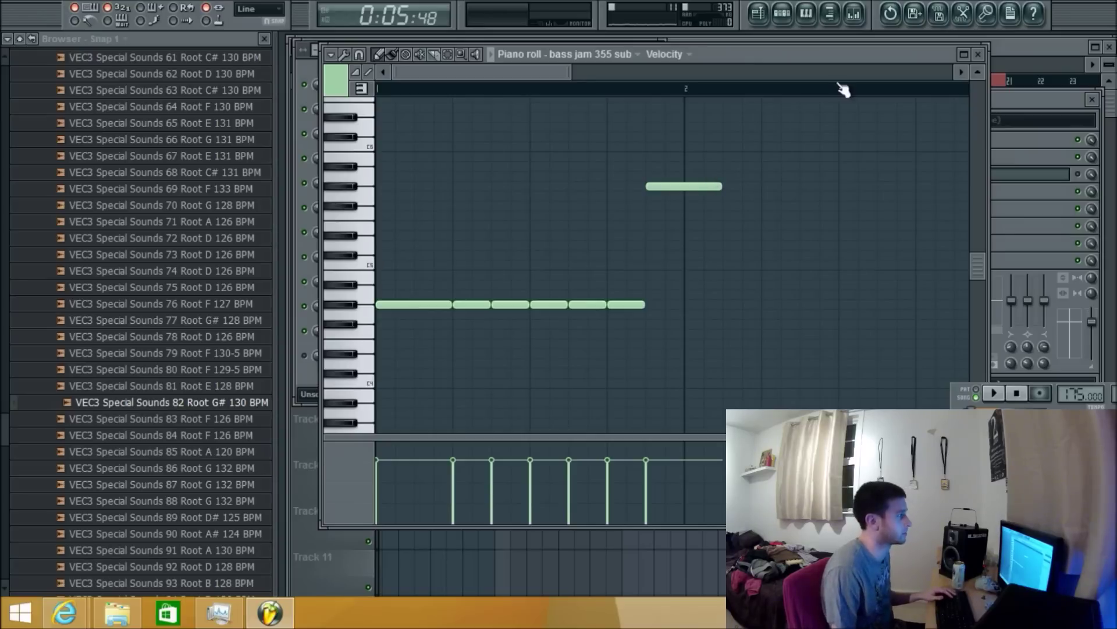
{"action": "left_click_drag", "start_coordinate": [687, 304], "coordinate": [667, 305]}
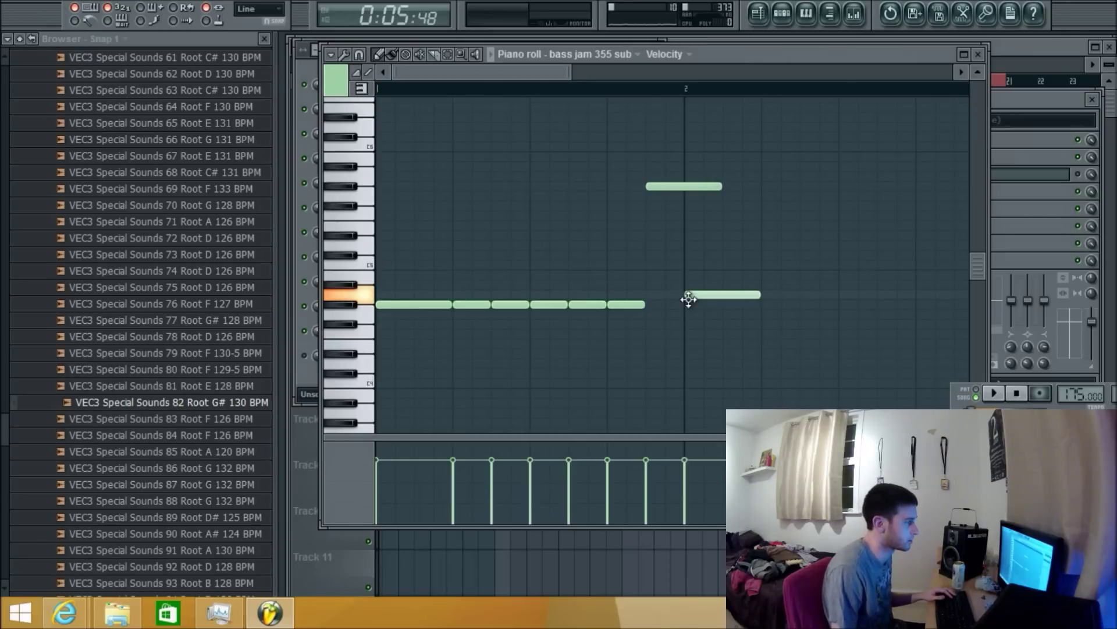
{"action": "key", "text": "space"}
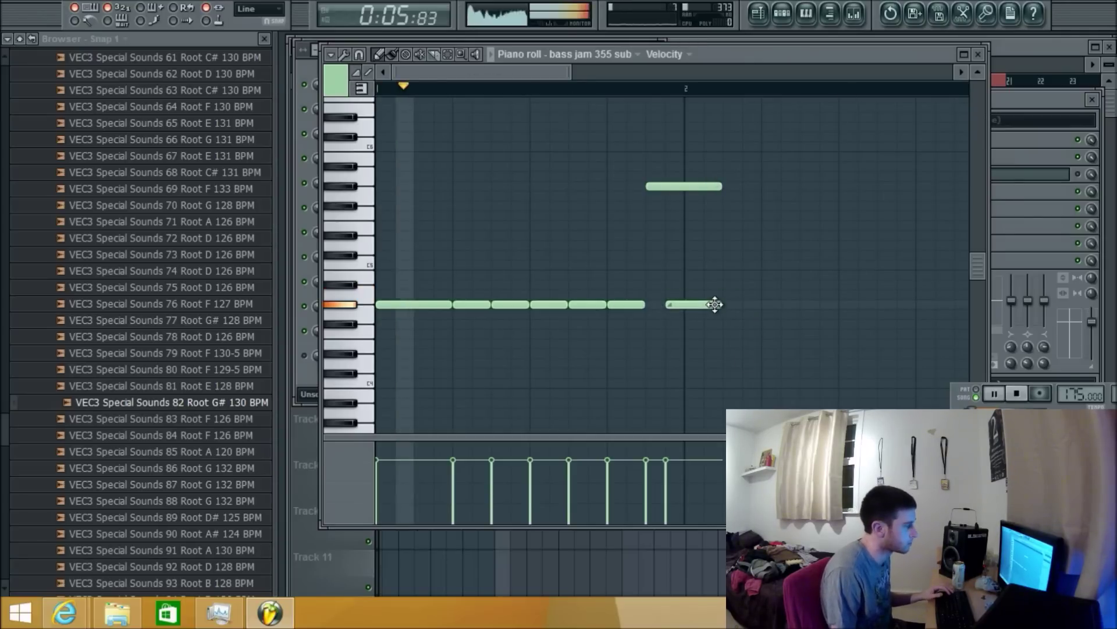
{"action": "scroll", "coordinate": [612, 288], "scroll_direction": "down", "scroll_amount": 2}
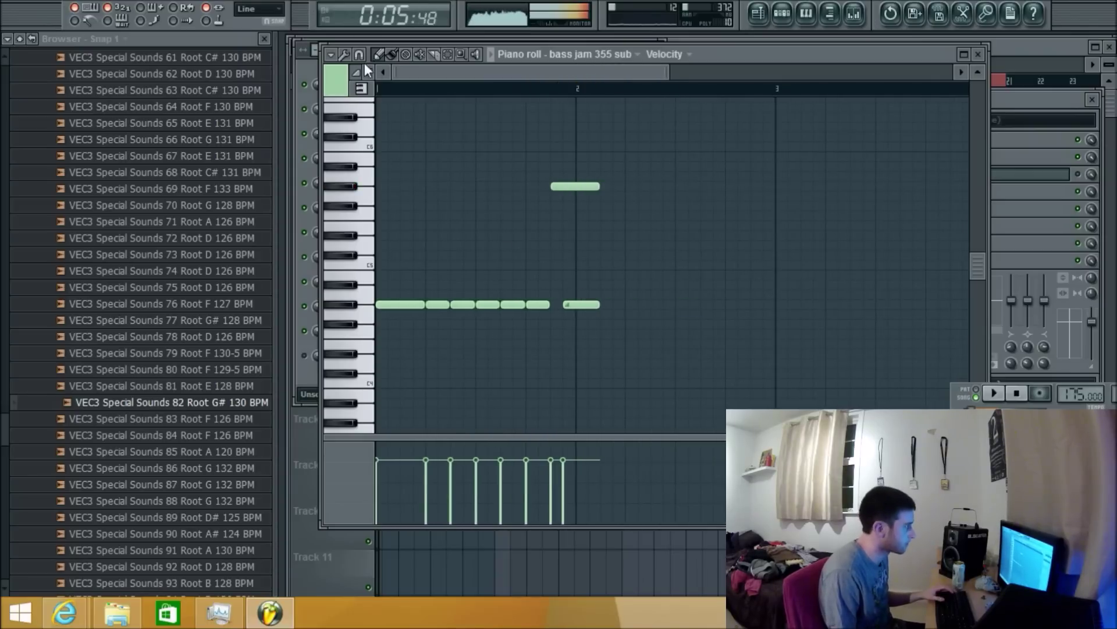
{"action": "left_click_drag", "start_coordinate": [600, 186], "coordinate": [625, 185]}
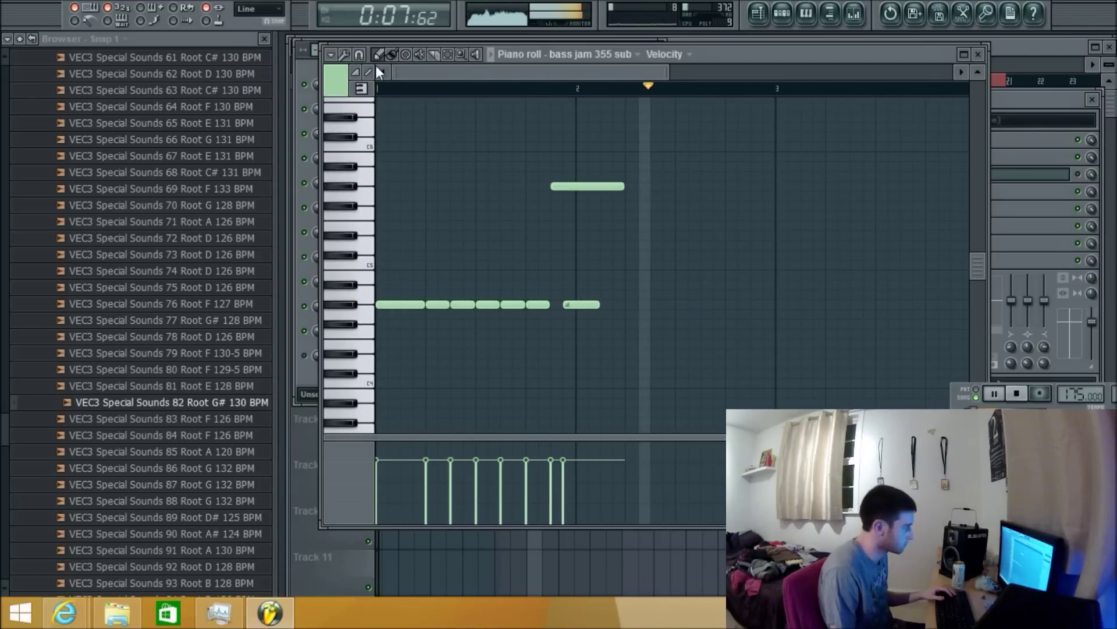
{"action": "left_click", "coordinate": [652, 304]}
{"action": "left_click_drag", "start_coordinate": [721, 305], "coordinate": [675, 305]}
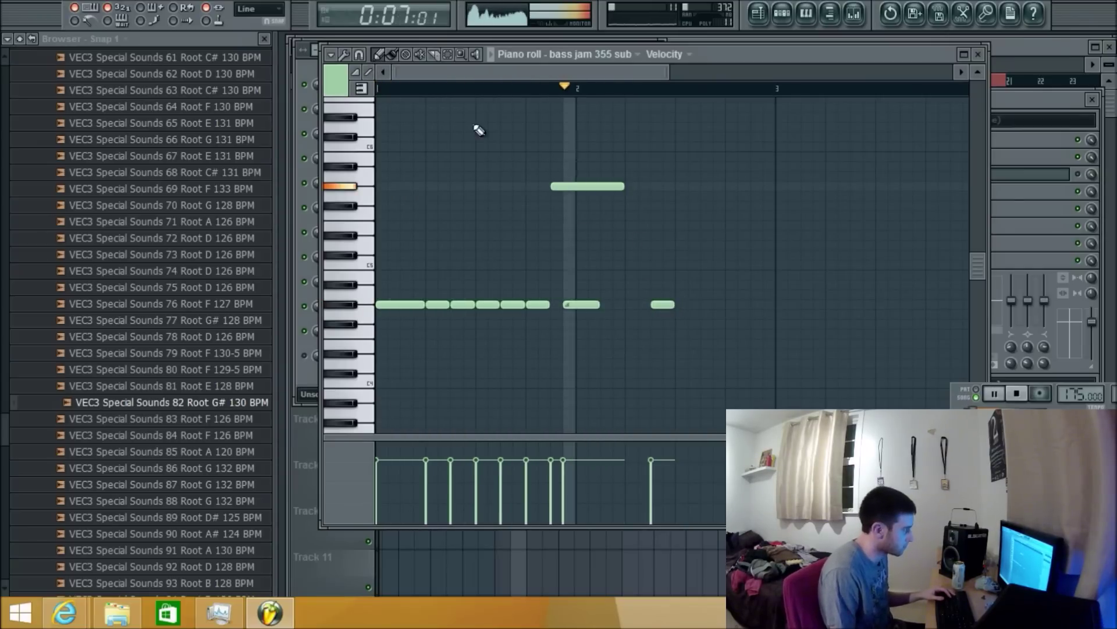
Paint repeated low bass notes toward bar 5, replacing unwanted ones
{"action": "left_click_drag", "start_coordinate": [666, 305], "coordinate": [911, 297]}
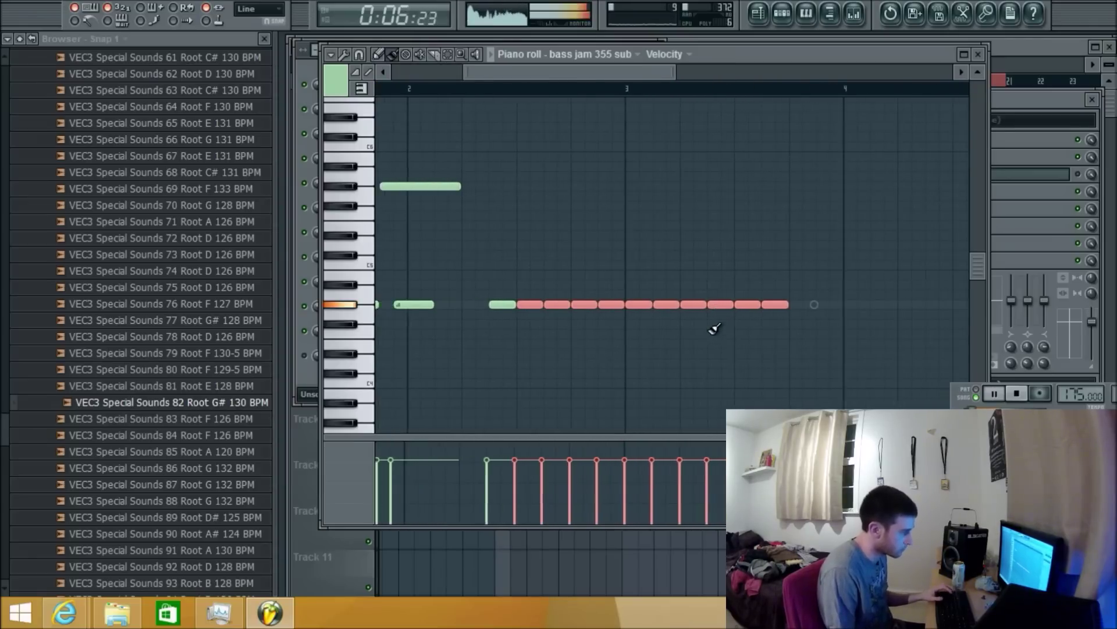
{"action": "scroll", "coordinate": [714, 327], "scroll_direction": "up", "scroll_amount": 1}
{"action": "right_click", "coordinate": [717, 304]}
{"action": "scroll", "coordinate": [751, 328], "scroll_direction": "down", "scroll_amount": 1}
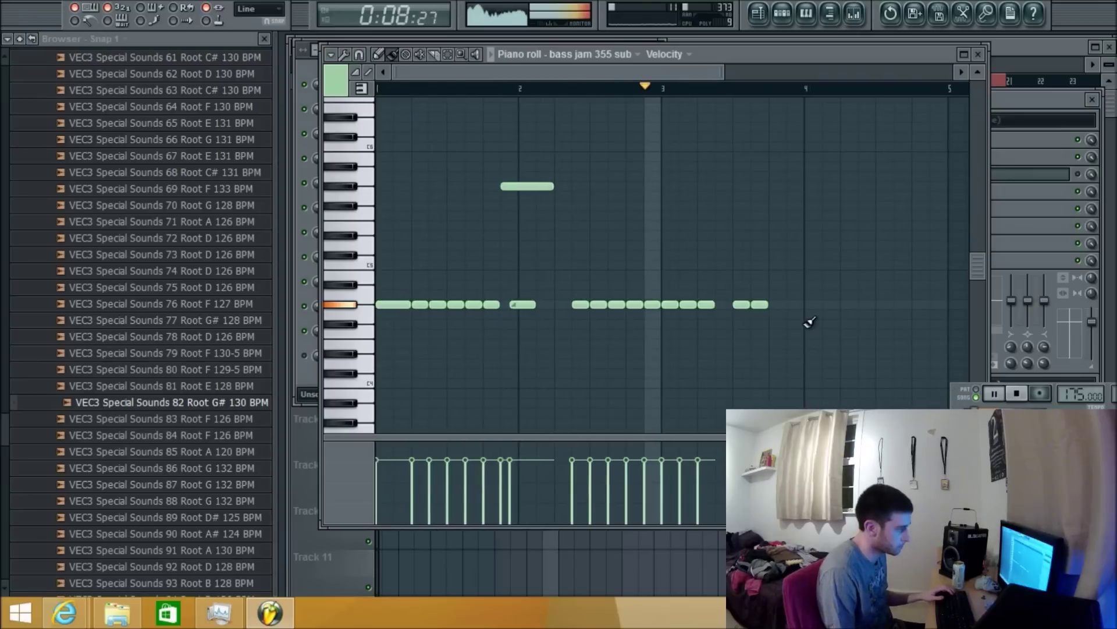
{"action": "right_click", "coordinate": [670, 304]}
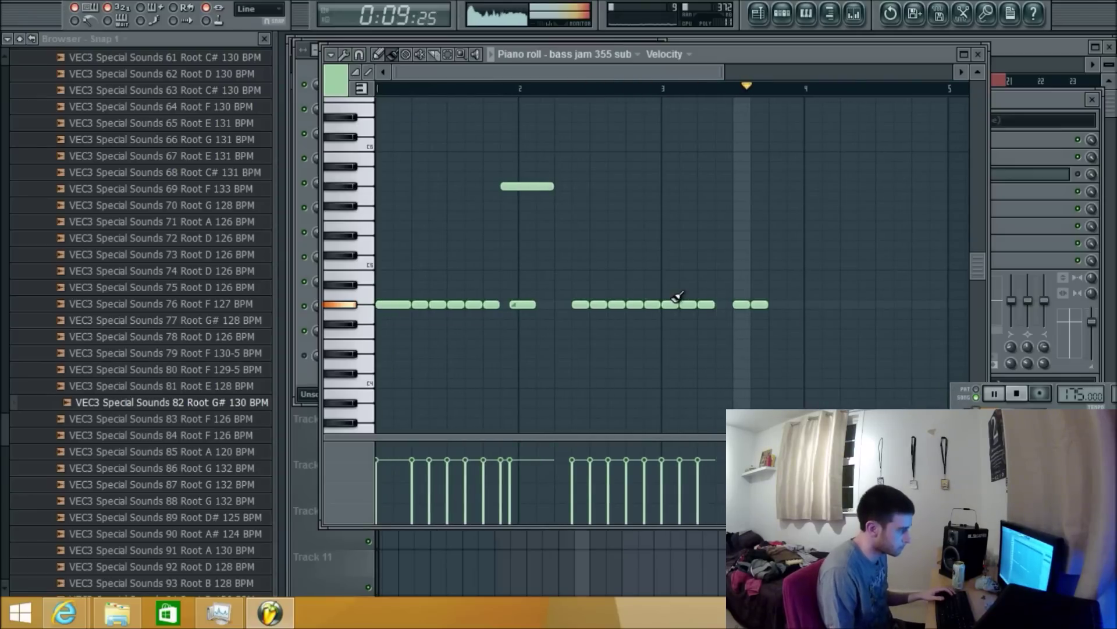
{"action": "left_click", "coordinate": [723, 304]}
{"action": "left_click_drag", "start_coordinate": [778, 305], "coordinate": [908, 297]}
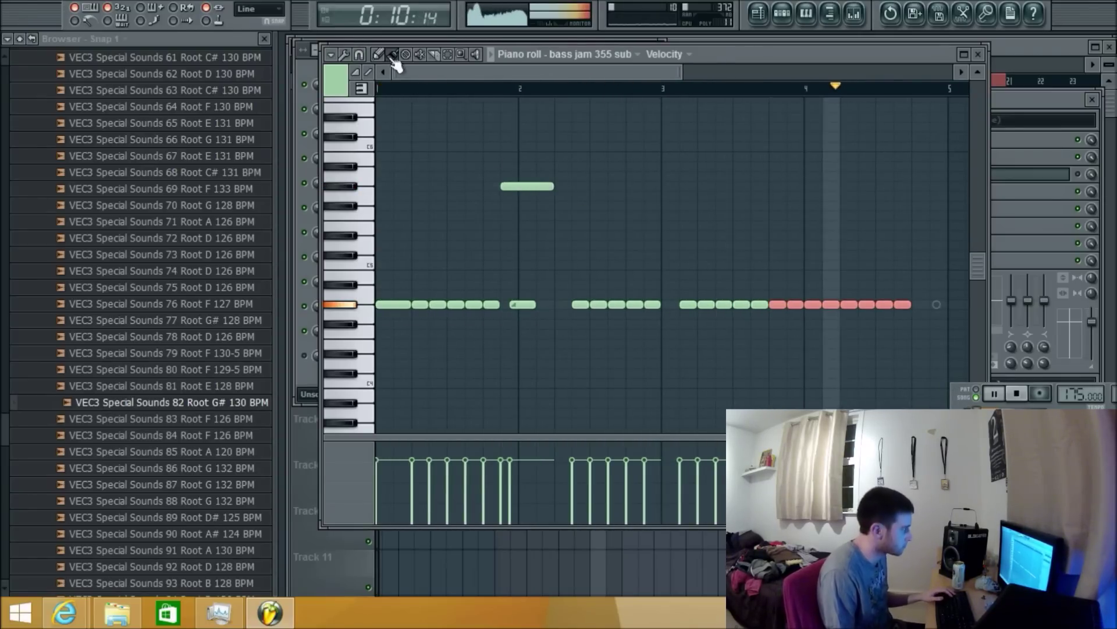
Move the higher note and one bass note past bar 5, then stop playback
{"action": "left_click_drag", "start_coordinate": [483, 152], "coordinate": [566, 354]}
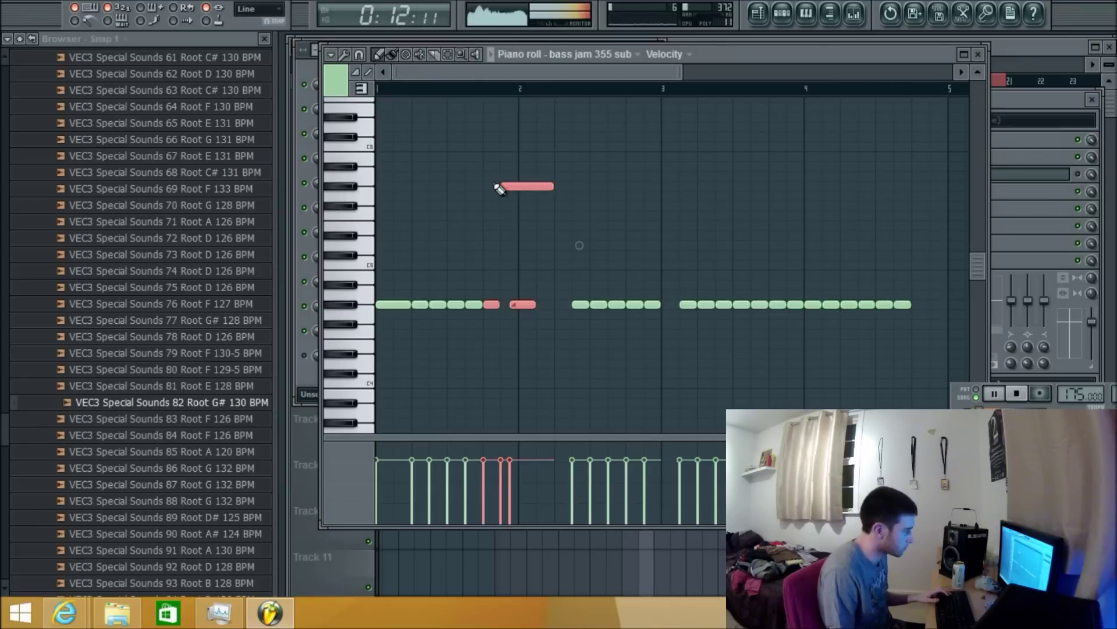
{"action": "left_click_drag", "start_coordinate": [507, 153], "coordinate": [553, 316]}
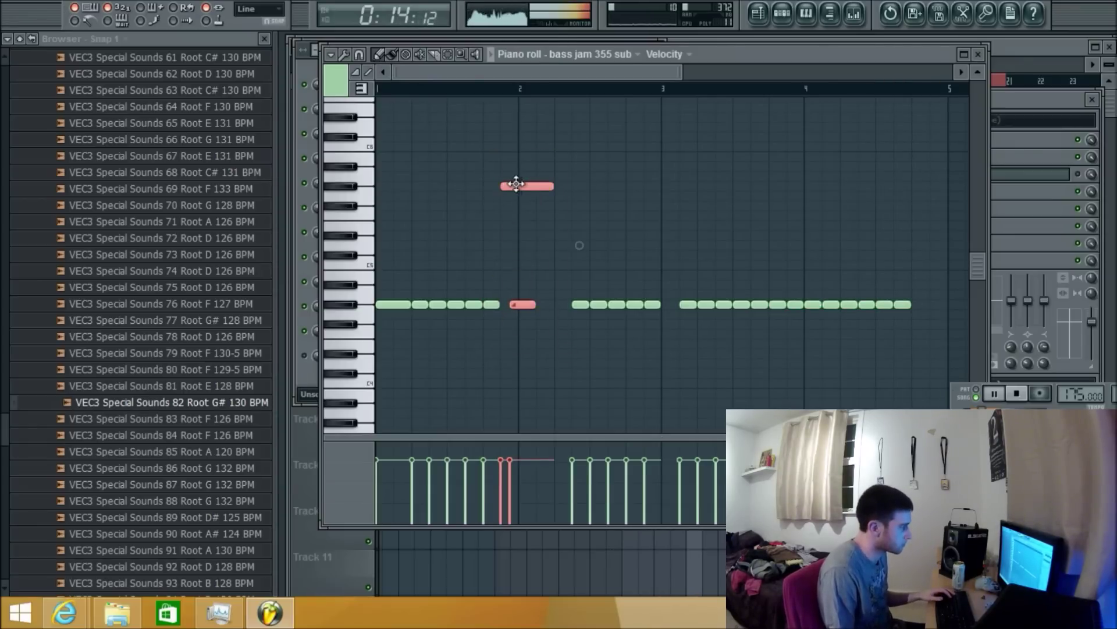
{"action": "mouse_move", "coordinate": [516, 186]}
{"action": "left_mouse_down"}
{"action": "mouse_move", "coordinate": [921, 183]}
{"action": "mouse_move", "coordinate": [875, 191]}
{"action": "mouse_move", "coordinate": [873, 174]}
{"action": "mouse_move", "coordinate": [902, 185]}
{"action": "left_mouse_up"}
{"action": "left_click", "coordinate": [866, 239]}
{"action": "key", "text": "space"}
{"action": "key", "text": "space"}
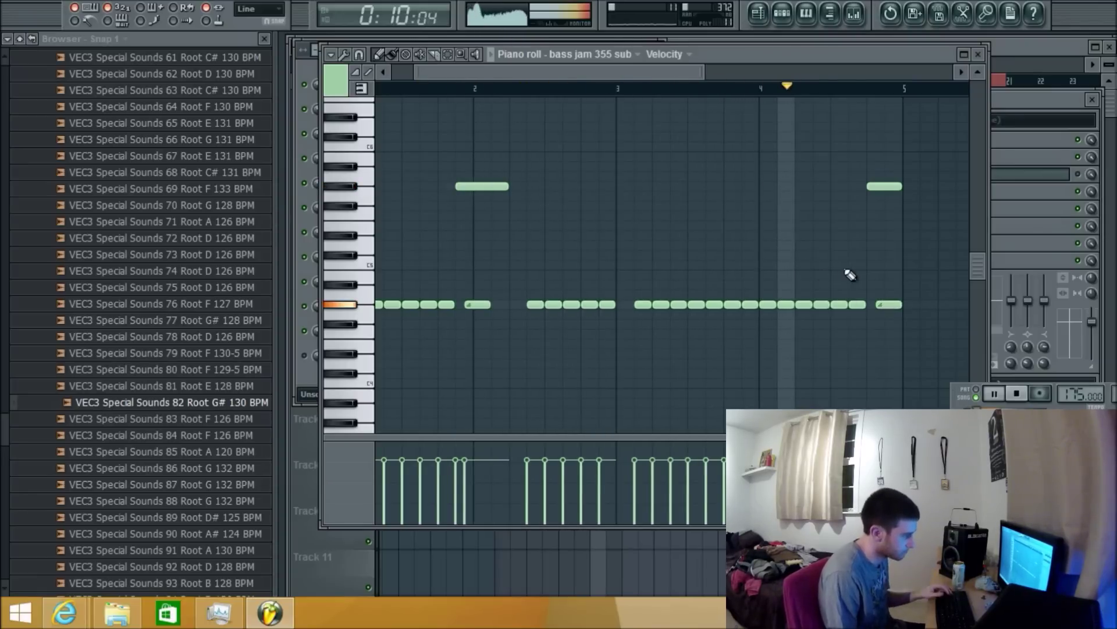
Add Pattern 5 clips on Track 3 at bars 9, 13 and 17, then replay from the start
{"action": "key", "text": "F5"}
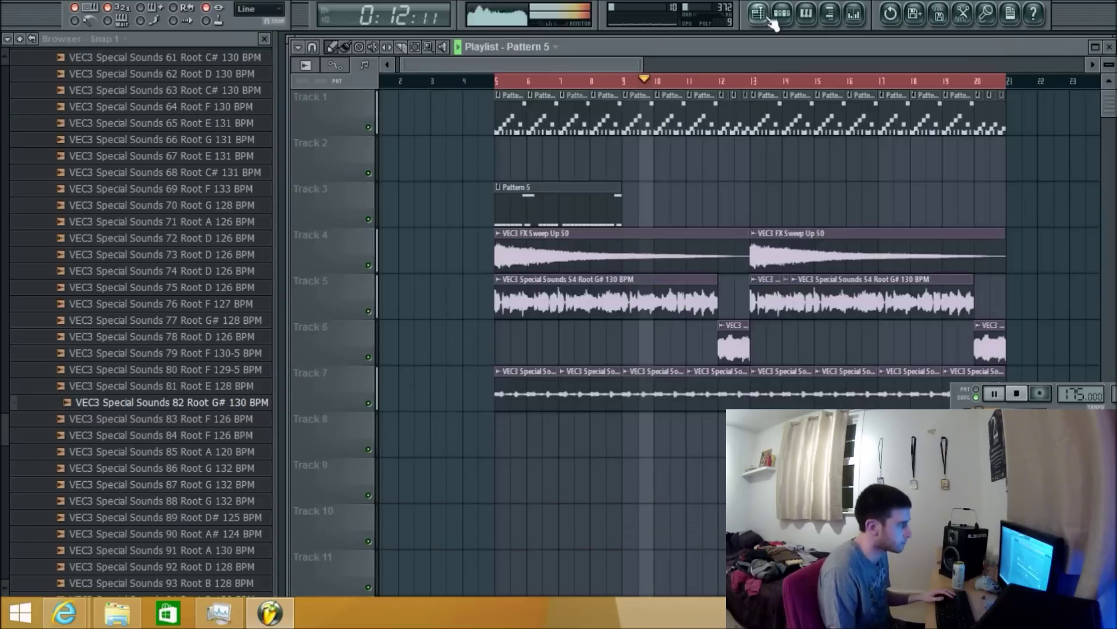
{"action": "left_click", "coordinate": [638, 211]}
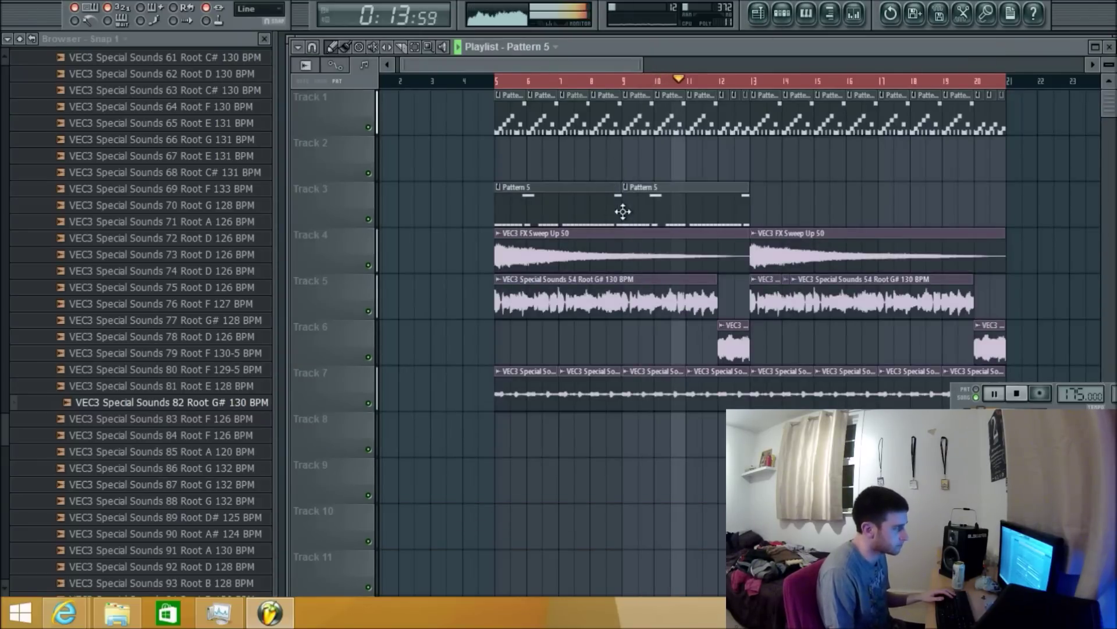
{"action": "left_click", "coordinate": [761, 205]}
{"action": "left_click", "coordinate": [890, 207]}
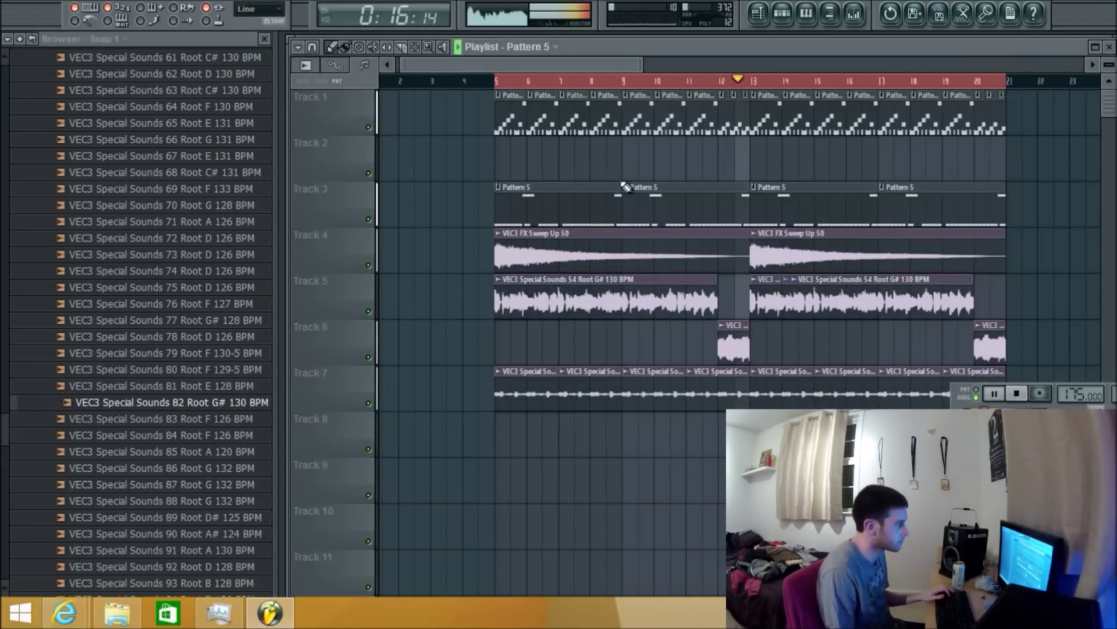
{"action": "scroll", "coordinate": [522, 259], "scroll_direction": "down", "scroll_amount": 2}
{"action": "scroll", "coordinate": [522, 259], "scroll_direction": "up", "scroll_amount": 2}
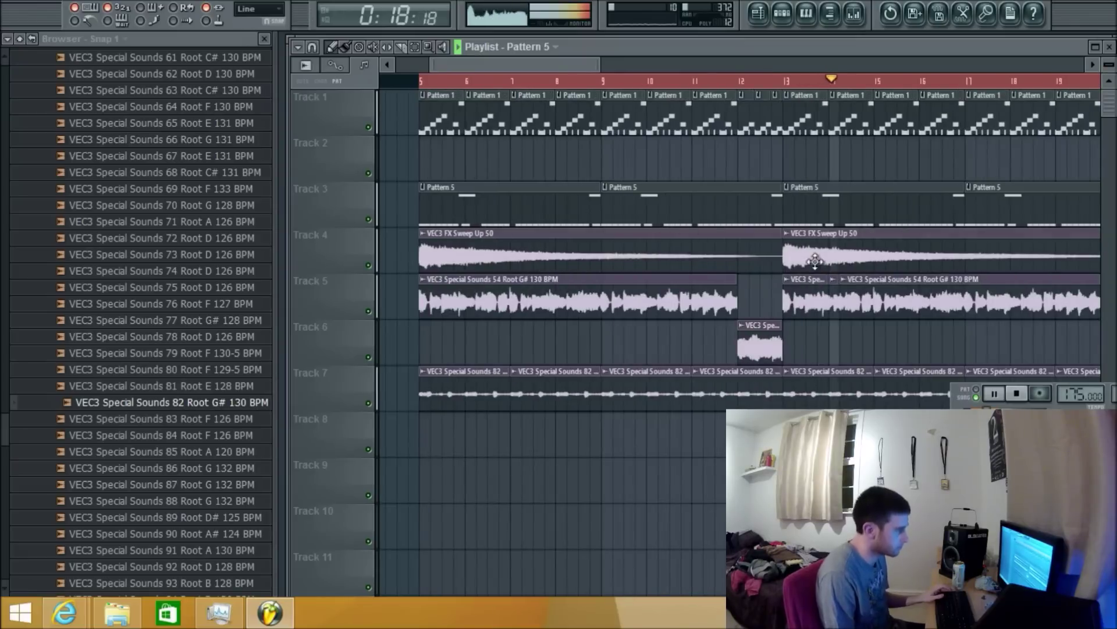
{"action": "left_click", "coordinate": [426, 83]}
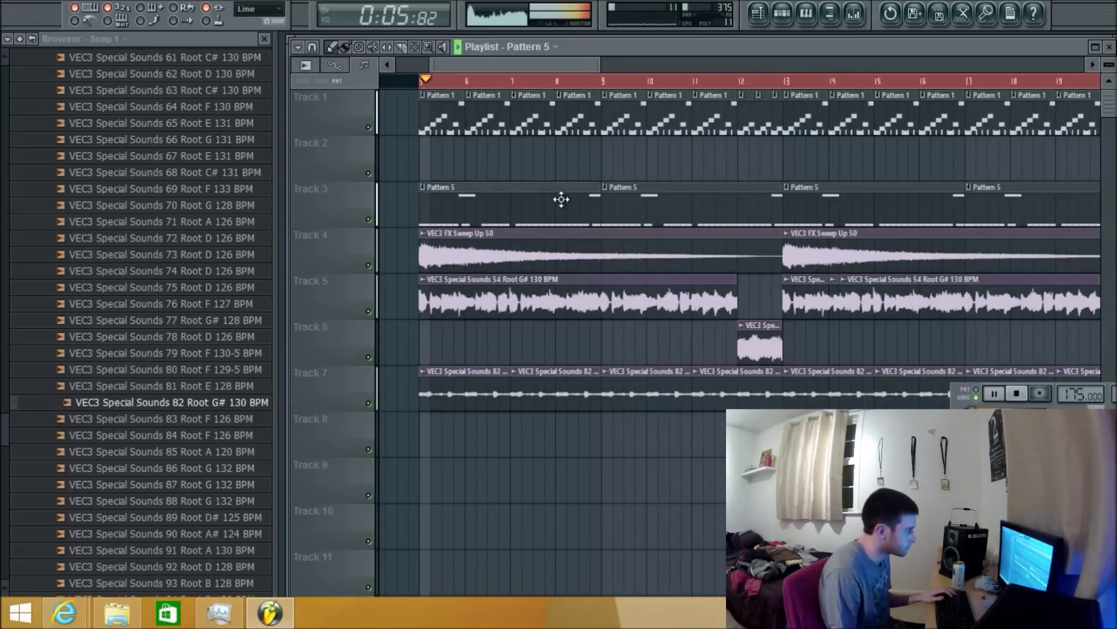
Make the second Pattern 5 clip unique as Pattern 6 and open its piano roll
{"action": "right_click", "coordinate": [603, 195]}
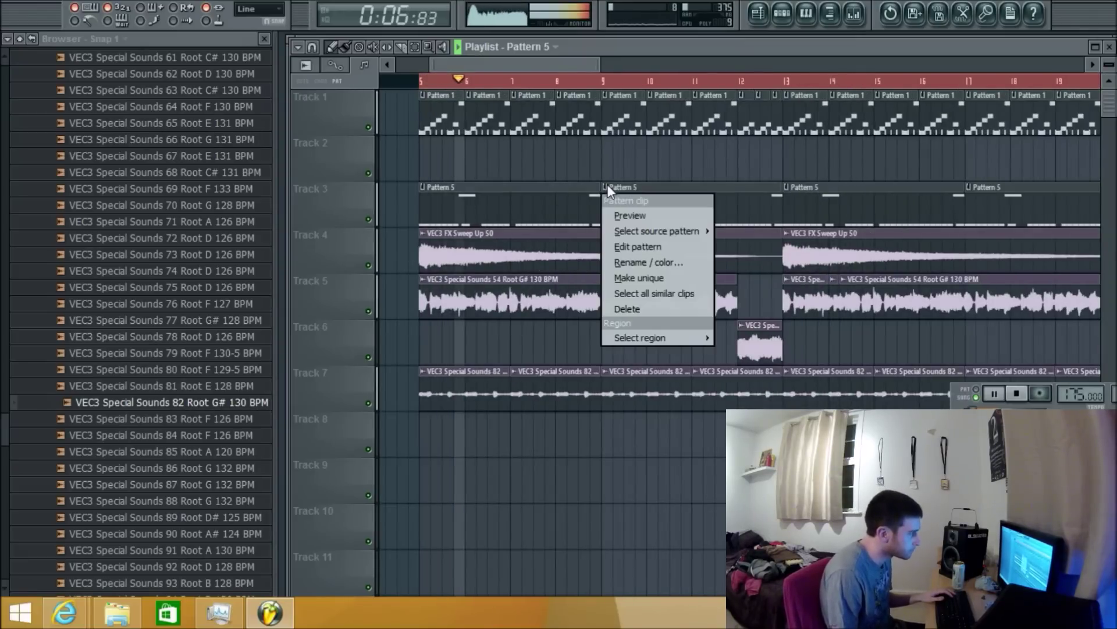
{"action": "left_click", "coordinate": [658, 278]}
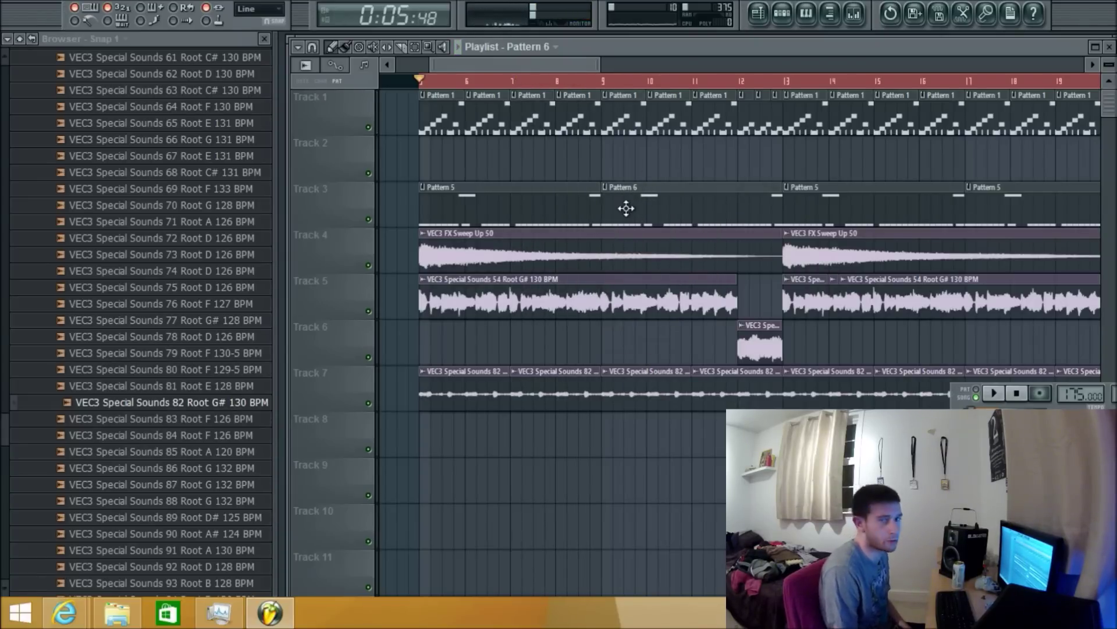
{"action": "double_click", "coordinate": [626, 208]}
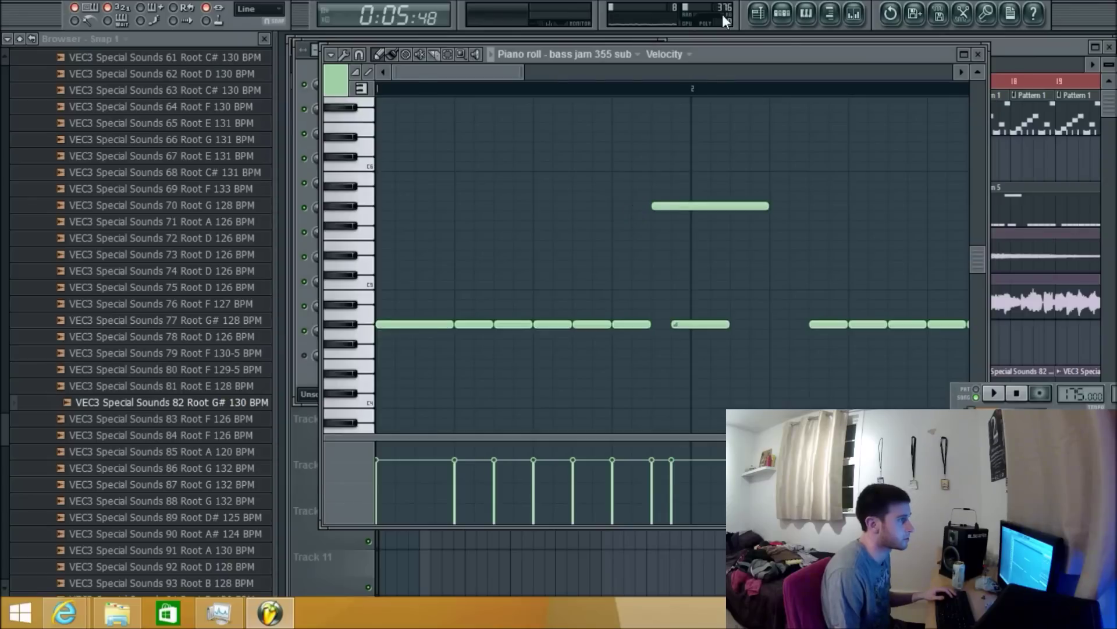
Shift four Pattern 6 sub-bass notes before bar 3 higher, audition them, and return to the playlist
{"action": "left_click", "coordinate": [798, 12]}
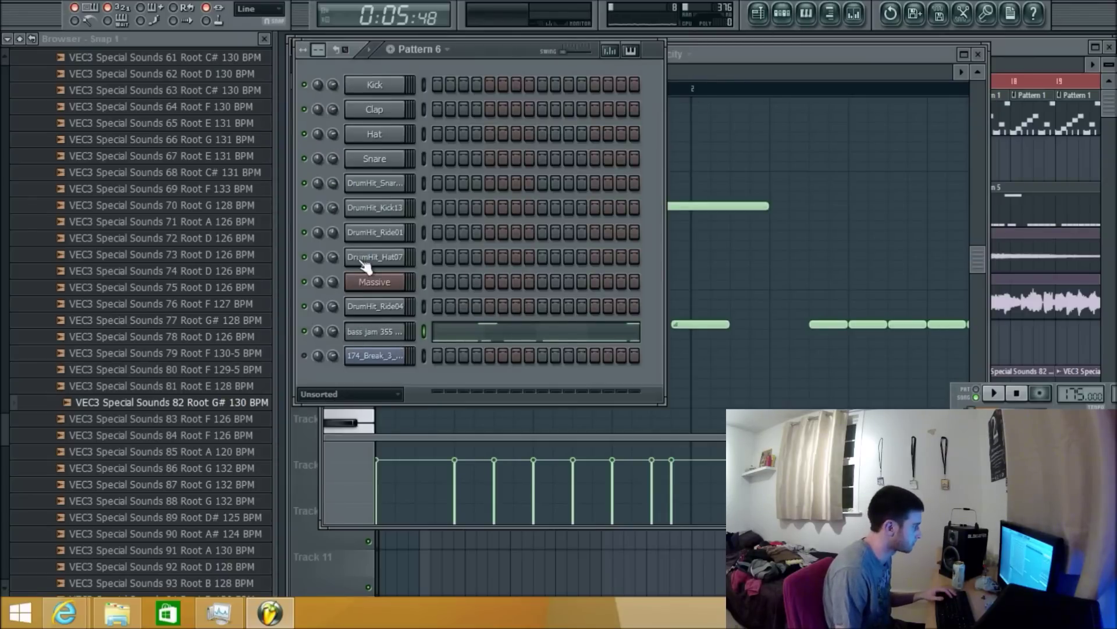
{"action": "left_click", "coordinate": [478, 327]}
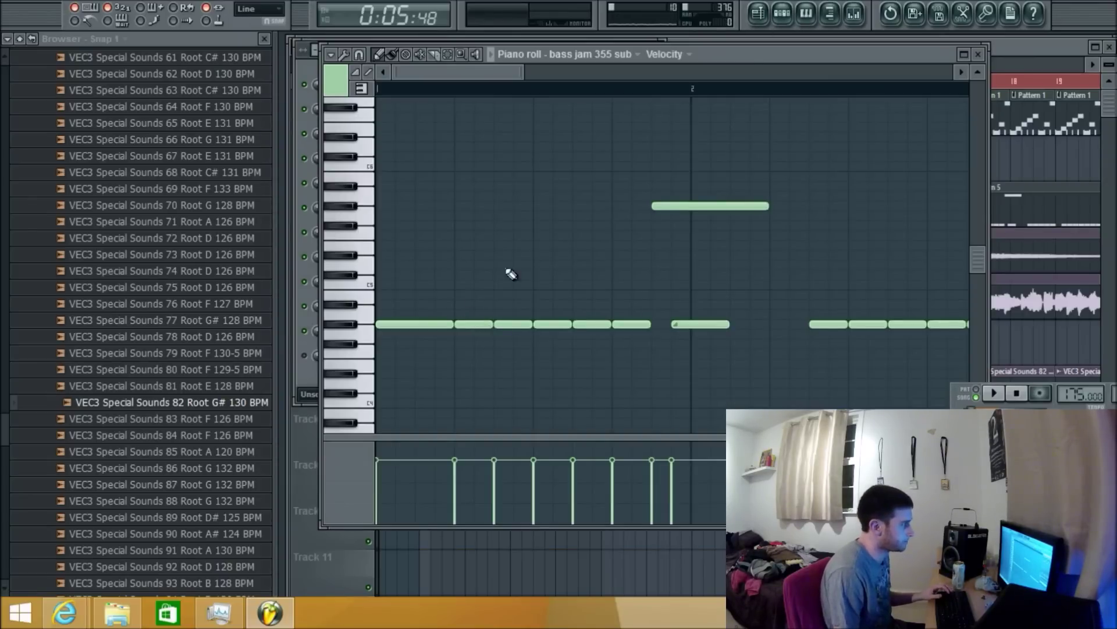
{"action": "scroll", "coordinate": [511, 274], "scroll_direction": "down", "scroll_amount": 2}
{"action": "key", "text": "space"}
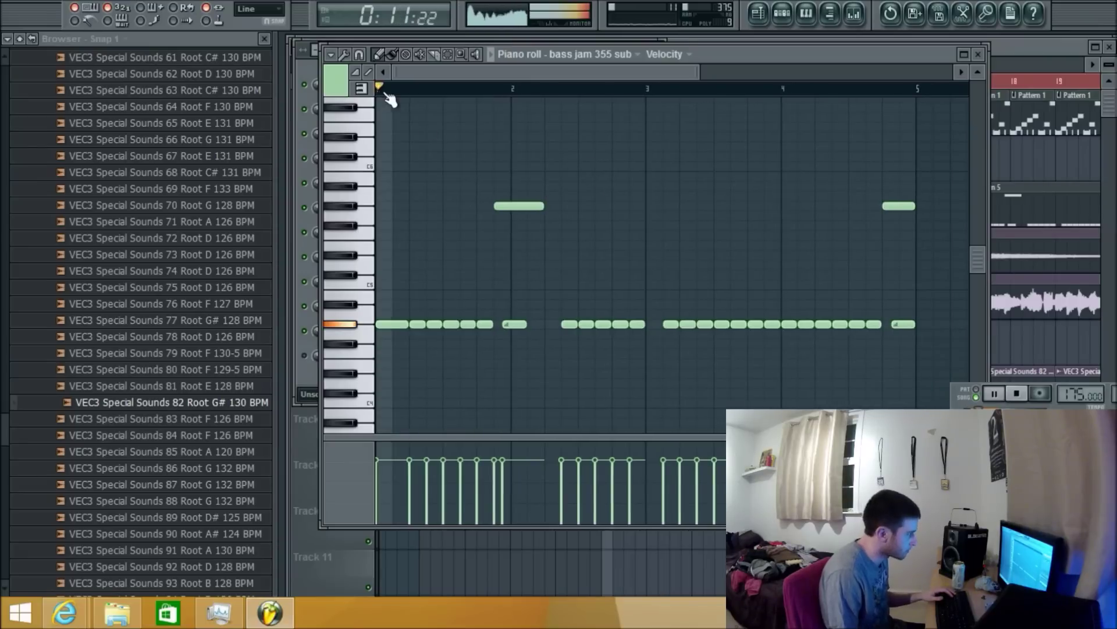
{"action": "scroll", "coordinate": [636, 338], "scroll_direction": "up", "scroll_amount": 2}
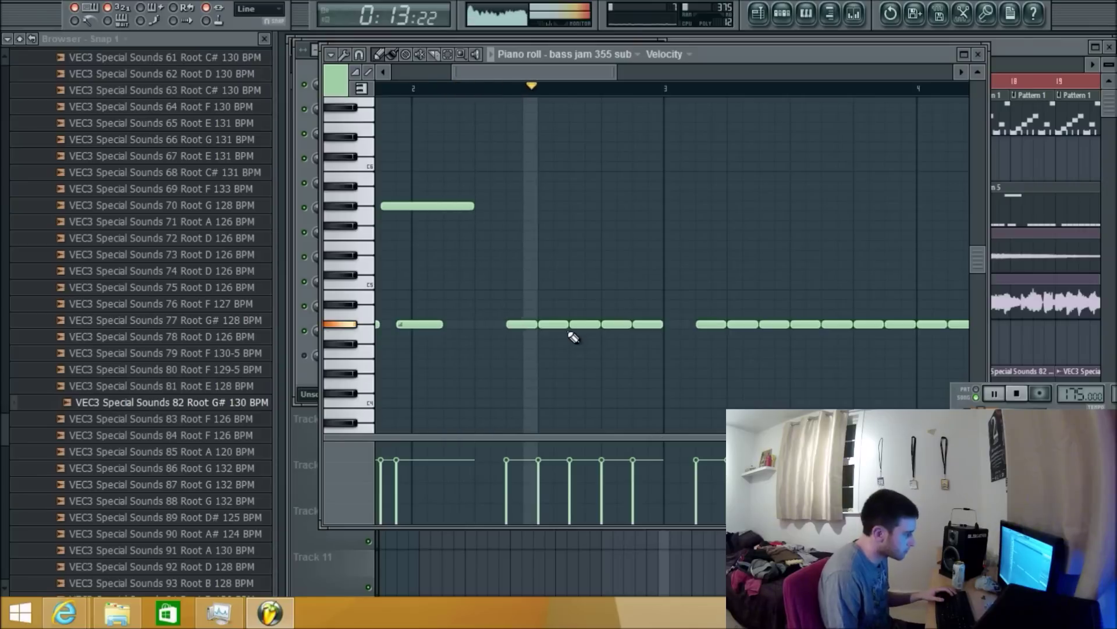
{"action": "key", "text": "space"}
{"action": "left_click_drag", "start_coordinate": [550, 292], "coordinate": [671, 338]}
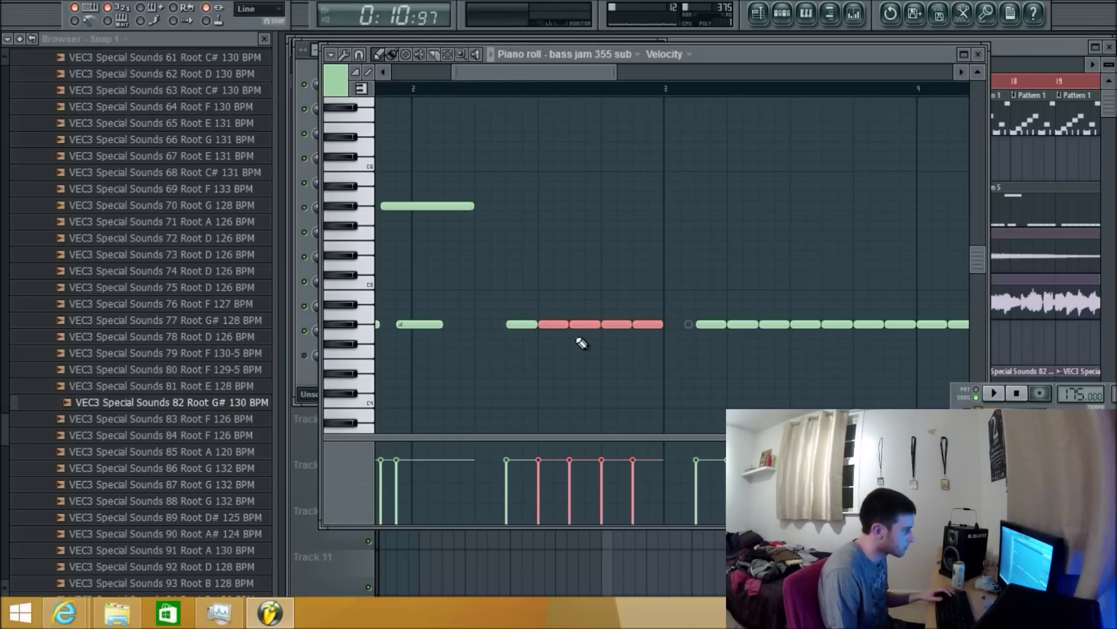
{"action": "left_click_drag", "start_coordinate": [555, 309], "coordinate": [554, 261]}
{"action": "key", "text": "space"}
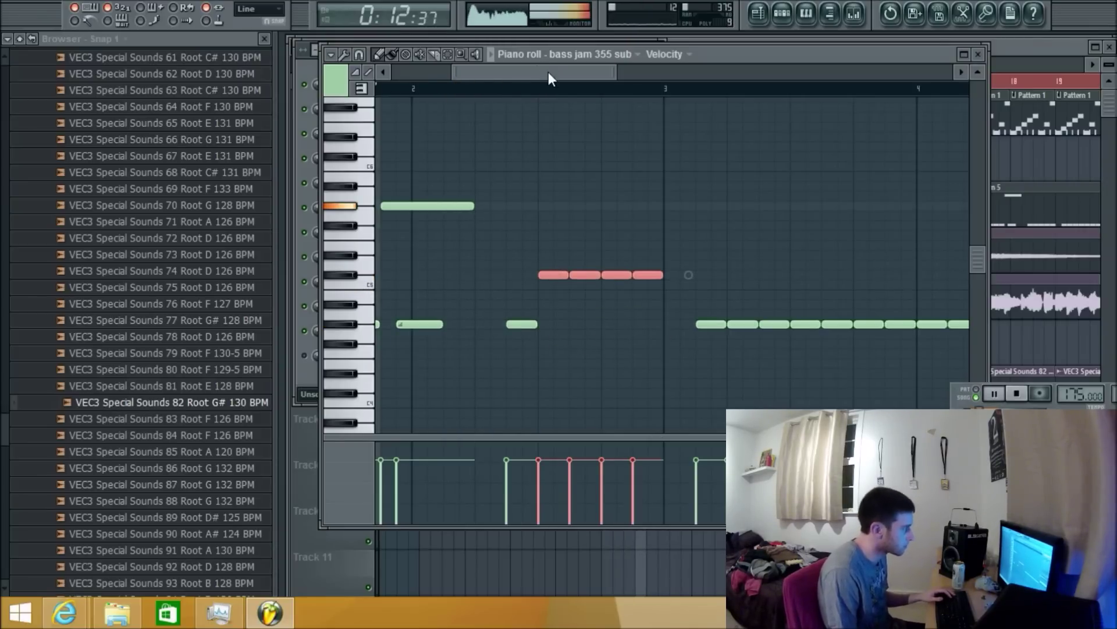
{"action": "mouse_move", "coordinate": [549, 71]}
{"action": "left_mouse_down"}
{"action": "mouse_move", "coordinate": [455, 67]}
{"action": "mouse_move", "coordinate": [541, 76]}
{"action": "left_mouse_up"}
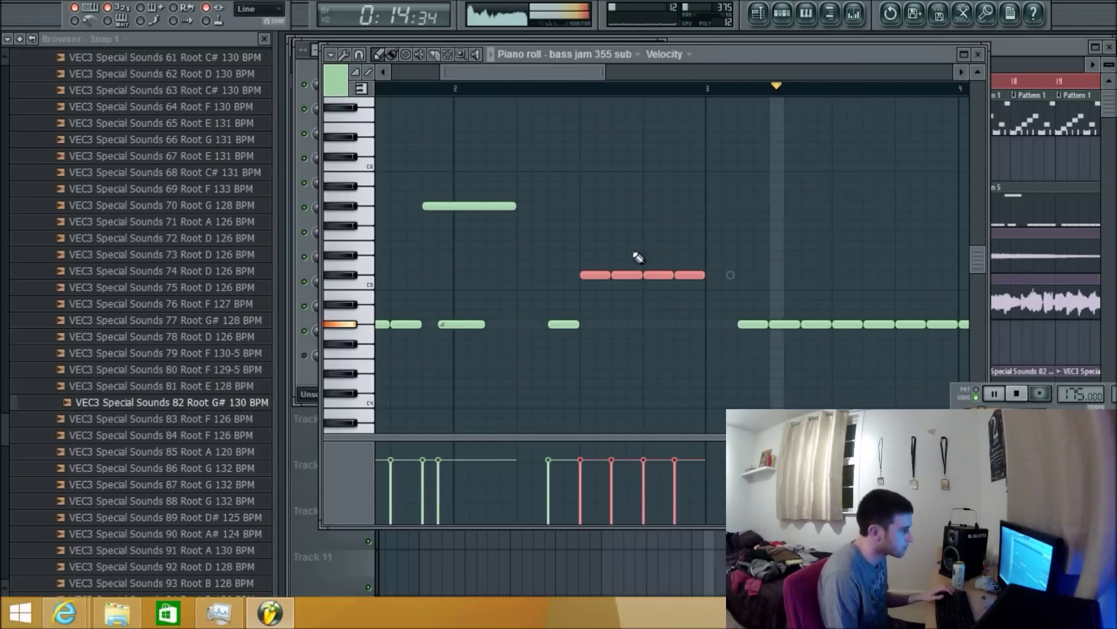
{"action": "scroll", "coordinate": [642, 269], "scroll_direction": "down", "scroll_amount": 2, "text": "ctrl"}
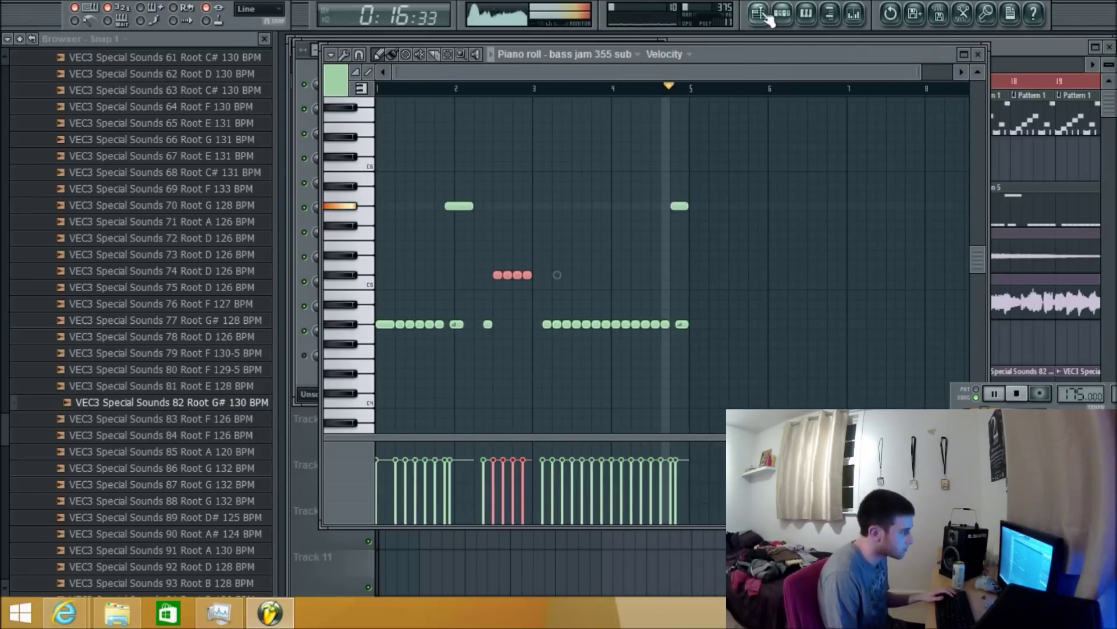
{"action": "key", "text": "F5"}
{"action": "scroll", "coordinate": [612, 244], "scroll_direction": "down", "scroll_amount": 2, "text": "ctrl"}
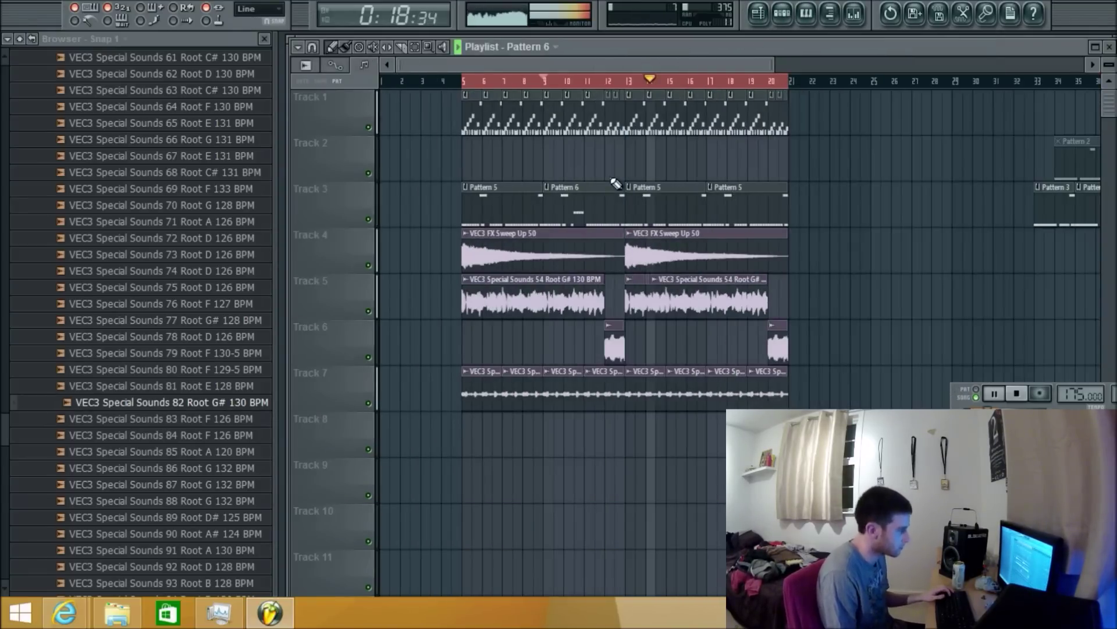
{"action": "scroll", "coordinate": [621, 319], "scroll_direction": "up", "scroll_amount": 2, "text": "ctrl"}
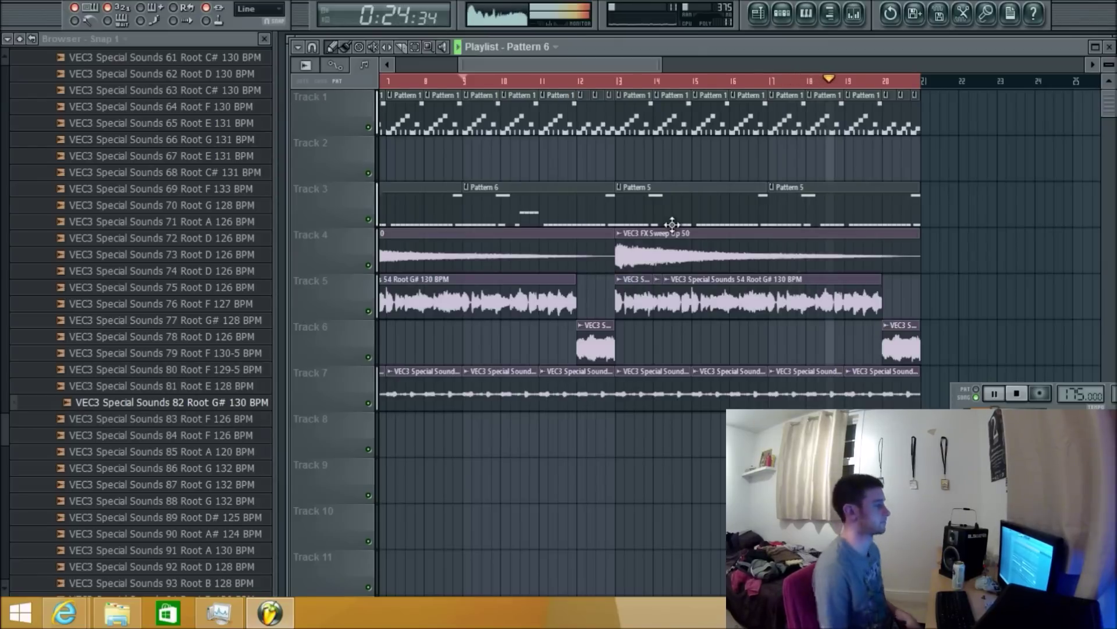
{"action": "scroll", "coordinate": [493, 224], "scroll_direction": "down", "scroll_amount": 2, "text": "ctrl"}
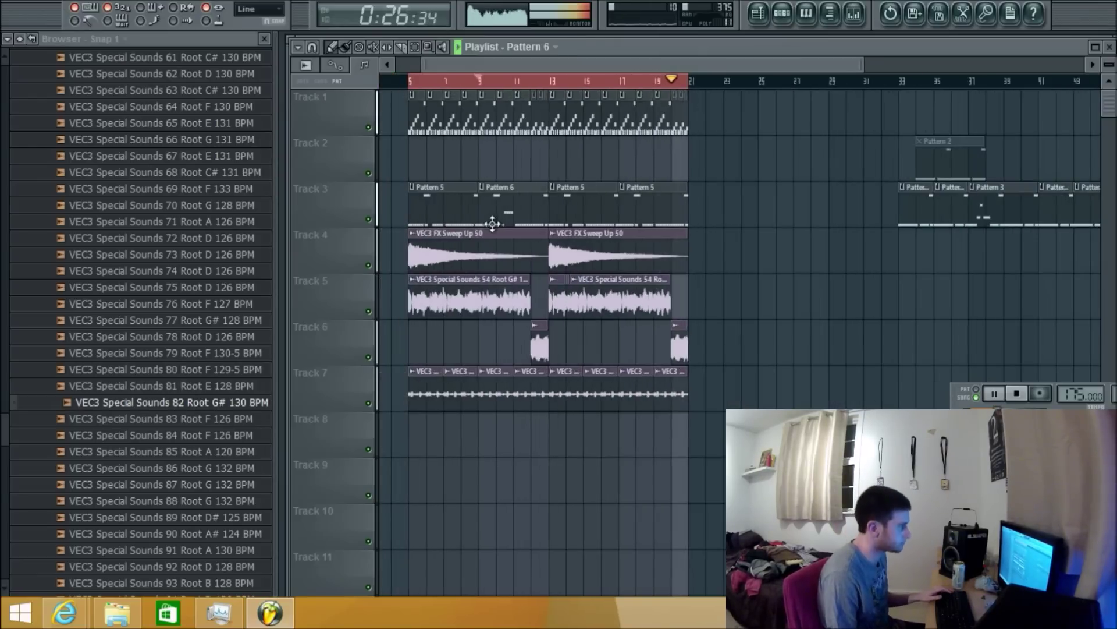
Stop playback and bring up the Pattern 5 channel rack with the Massive channel's context menu
{"action": "key", "text": "space"}
{"action": "double_click", "coordinate": [430, 194]}
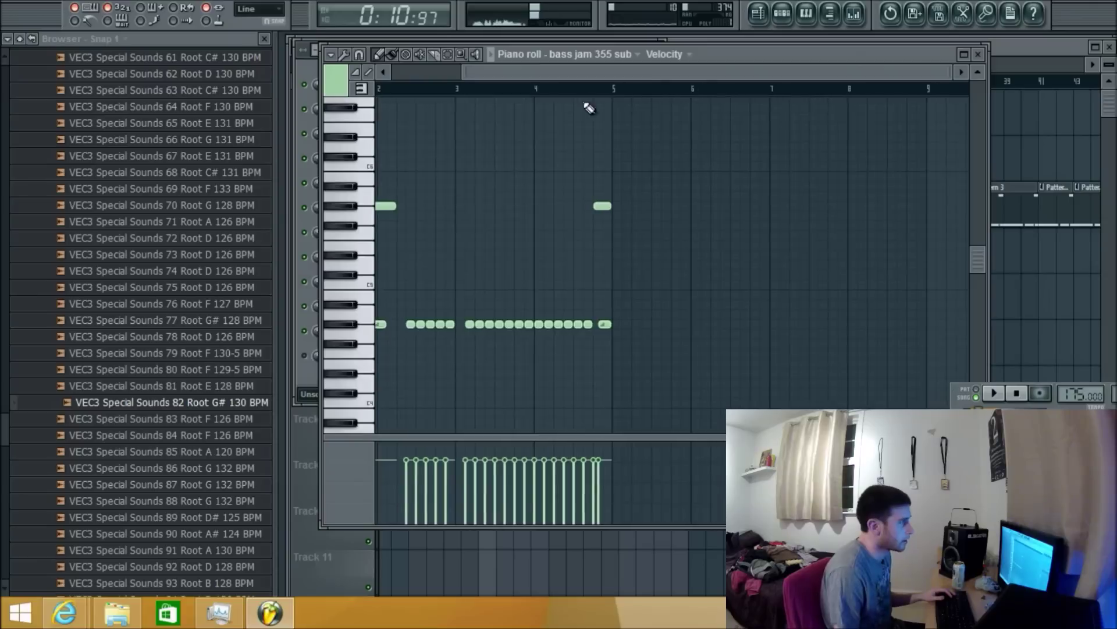
{"action": "left_click", "coordinate": [796, 22]}
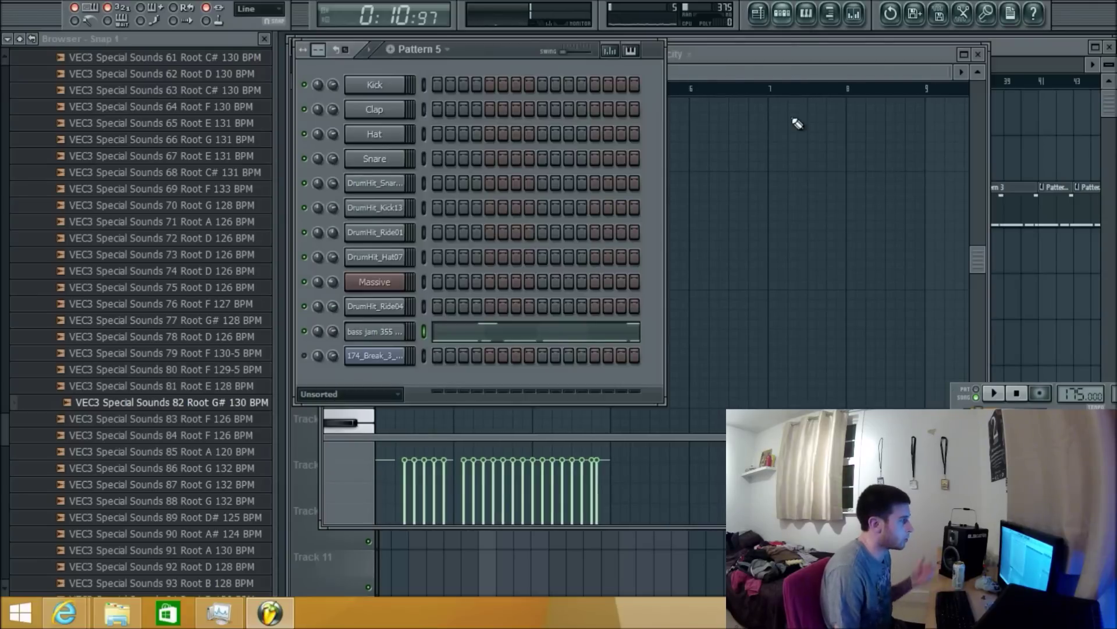
{"action": "right_click", "coordinate": [374, 282]}
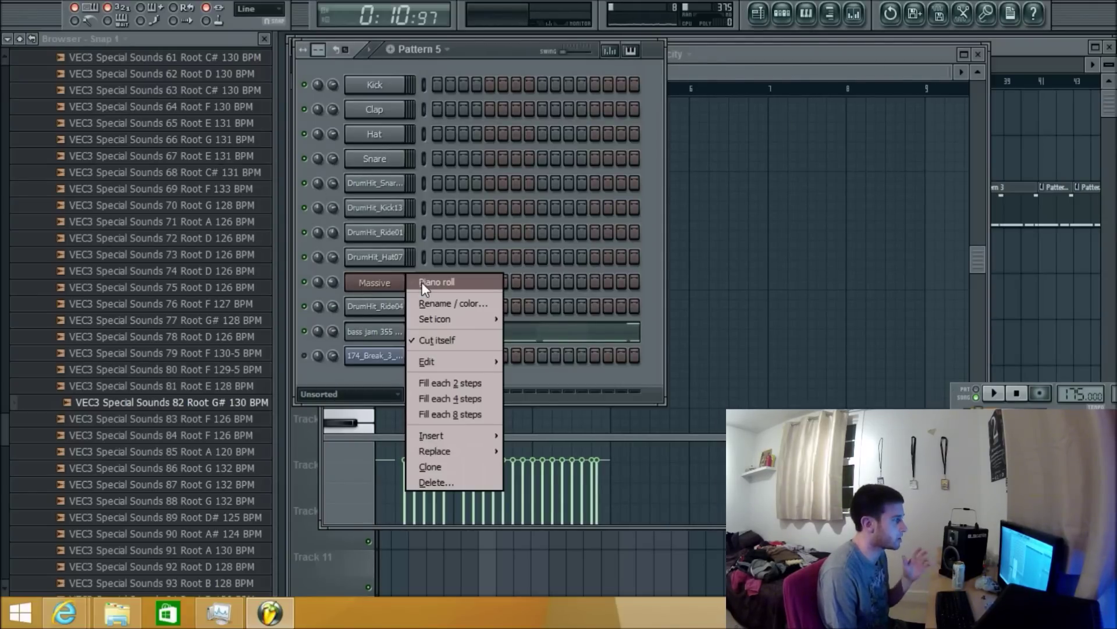
{"action": "left_click", "coordinate": [421, 283]}
{"action": "left_click", "coordinate": [781, 18]}
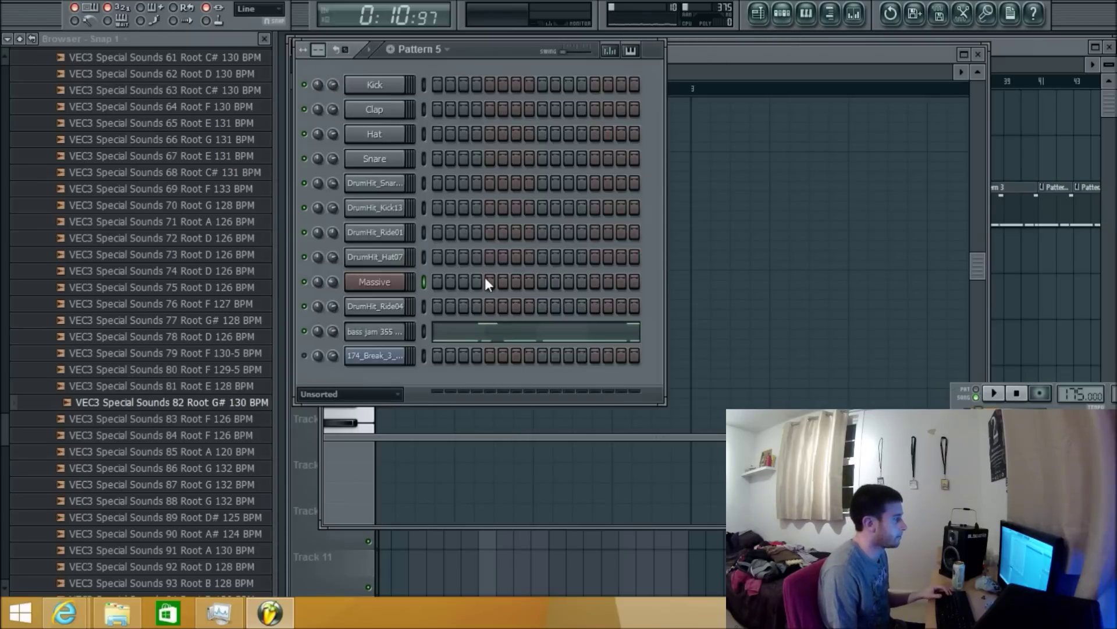
{"action": "right_click", "coordinate": [381, 288]}
{"action": "left_click", "coordinate": [430, 279]}
Open the Massive channel's piano roll and preview a couple of notes
{"action": "right_click", "coordinate": [382, 284]}
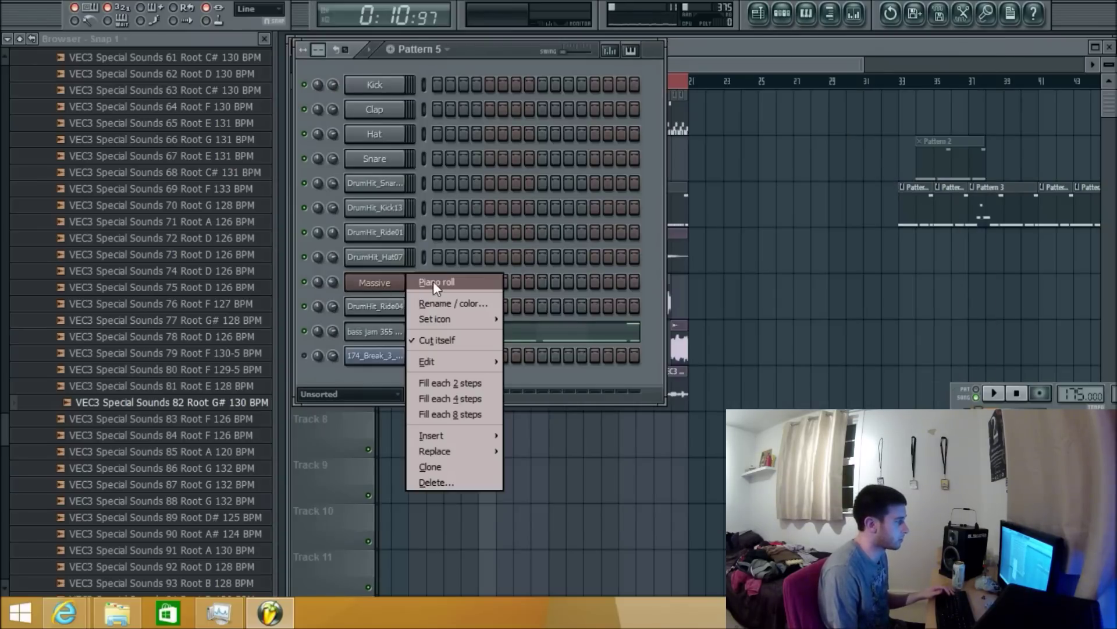
{"action": "left_click", "coordinate": [433, 281]}
{"action": "left_click", "coordinate": [373, 327]}
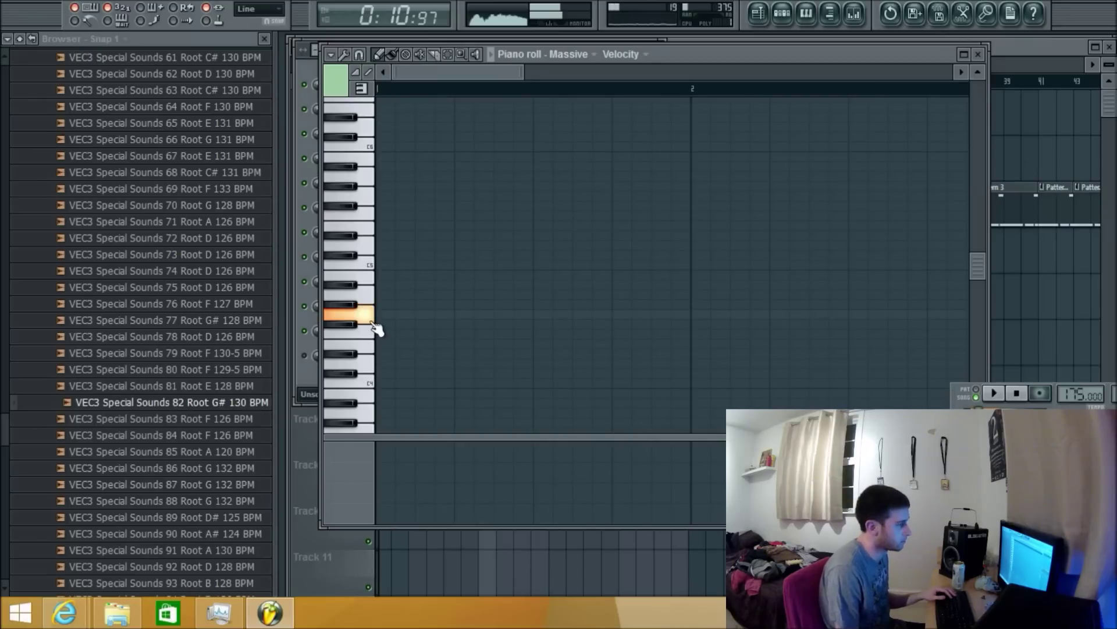
{"action": "left_click", "coordinate": [360, 307]}
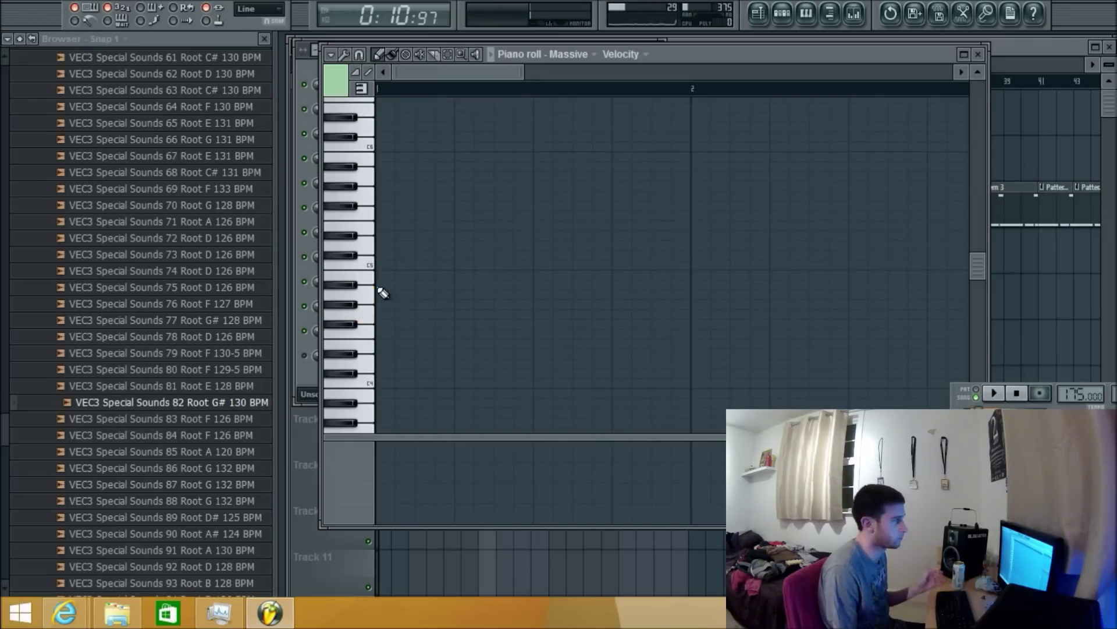
Open the Massive synth panel, position it, and inspect its routing and filter keytracking
{"action": "left_click", "coordinate": [788, 18]}
{"action": "left_click", "coordinate": [412, 280]}
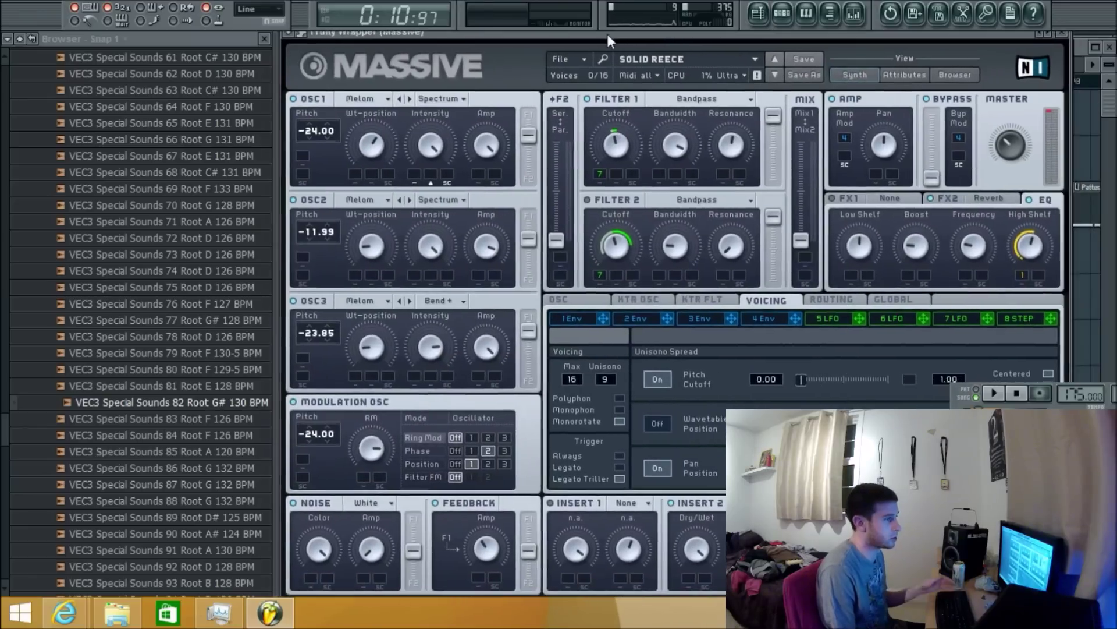
{"action": "left_click_drag", "start_coordinate": [397, 58], "coordinate": [608, 45]}
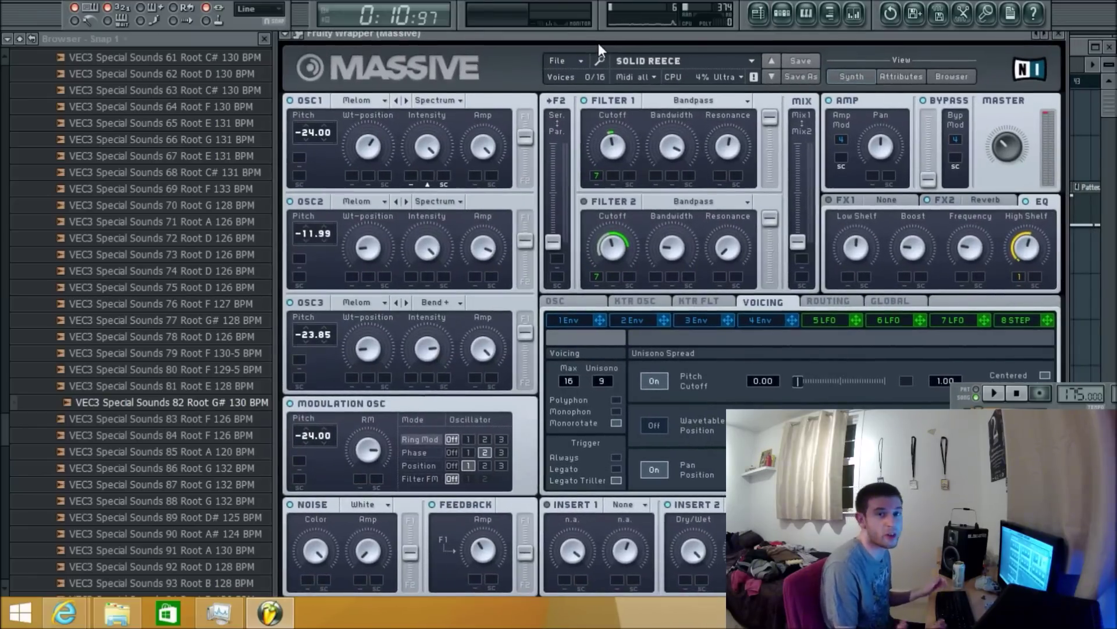
{"action": "left_click", "coordinate": [784, 15]}
{"action": "left_click", "coordinate": [730, 48]}
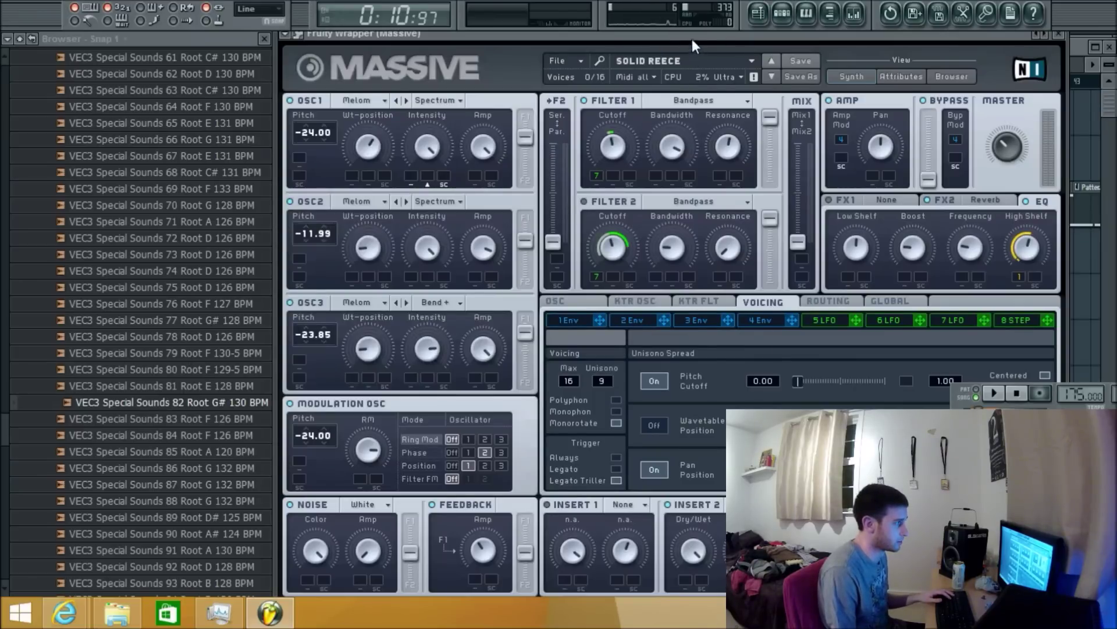
{"action": "left_click_drag", "start_coordinate": [692, 39], "coordinate": [597, 39]}
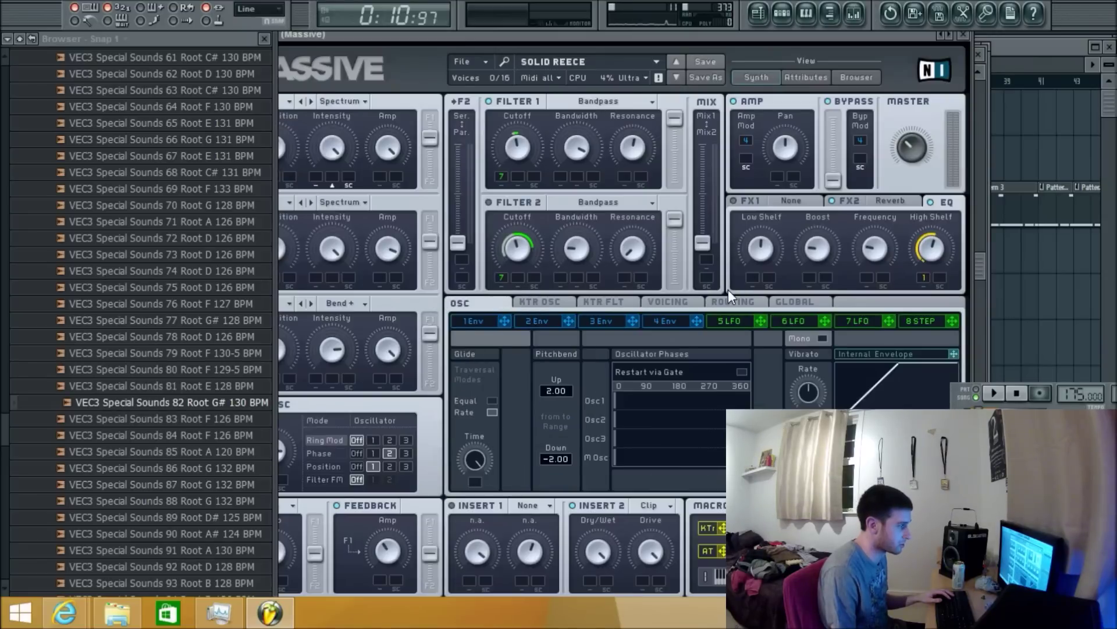
{"action": "left_click", "coordinate": [736, 303]}
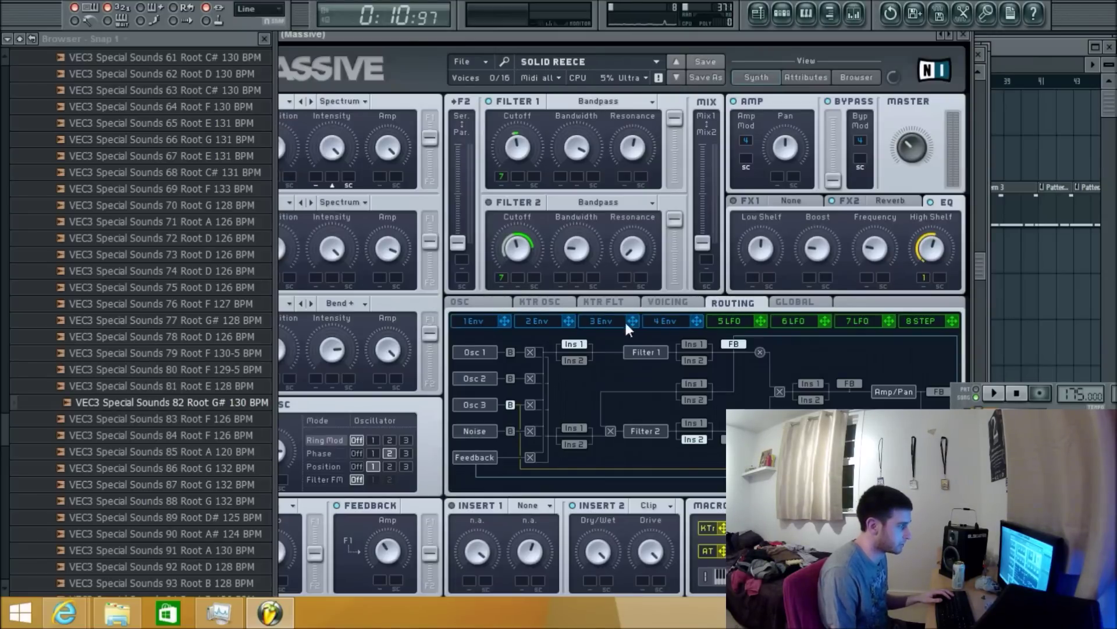
{"action": "left_click", "coordinate": [601, 302]}
Set Massive's Modulation OSC mode to Filter FM
{"action": "left_click", "coordinate": [784, 14]}
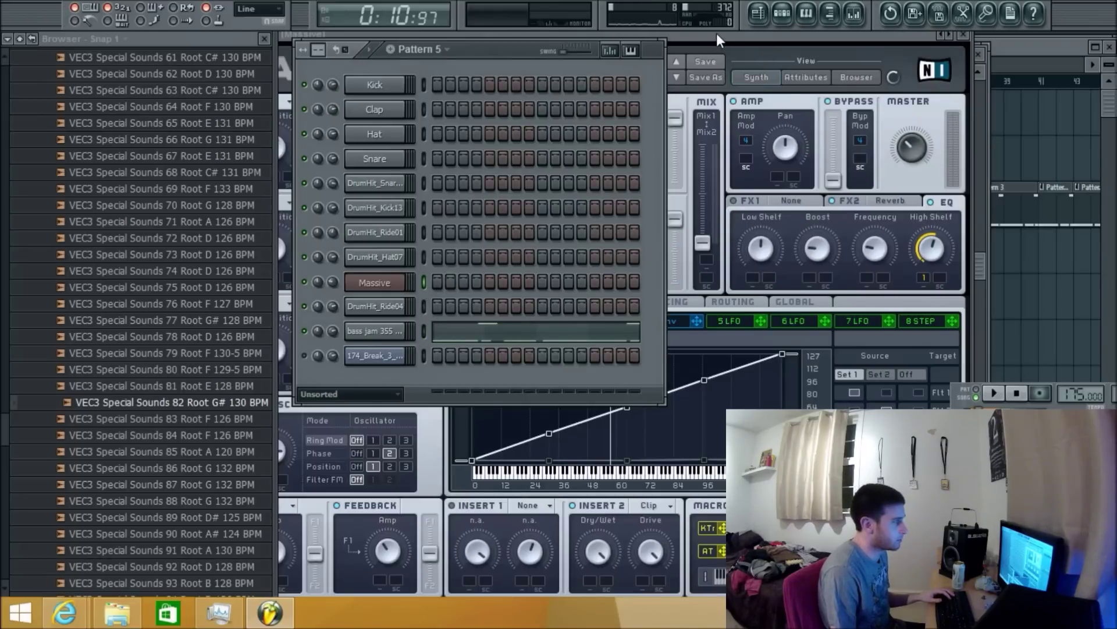
{"action": "left_click_drag", "start_coordinate": [717, 39], "coordinate": [864, 37]}
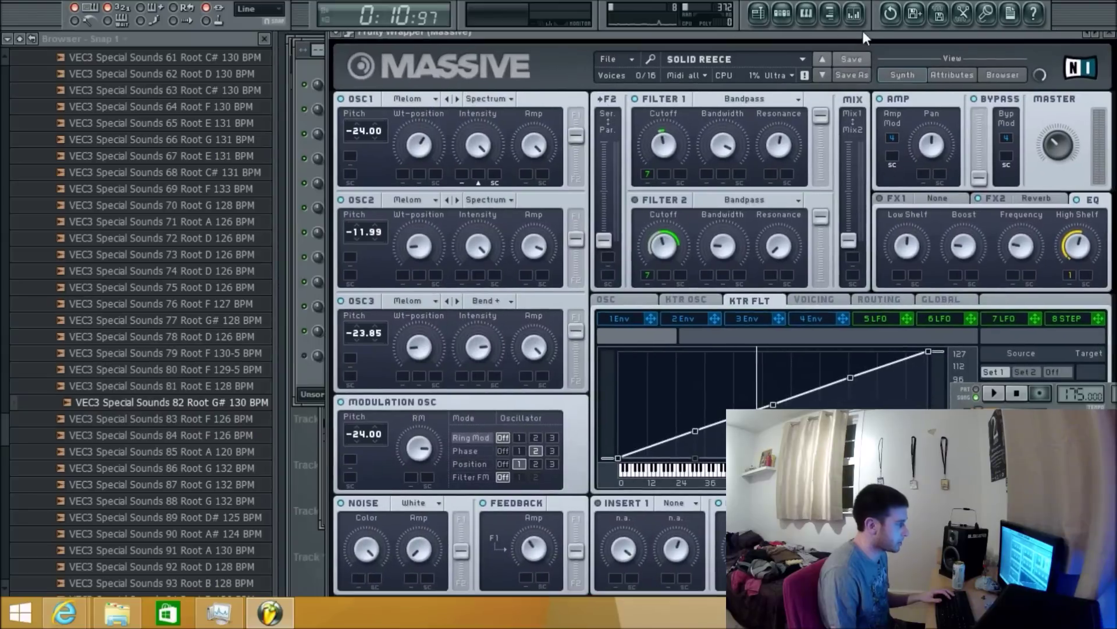
{"action": "left_click", "coordinate": [473, 476]}
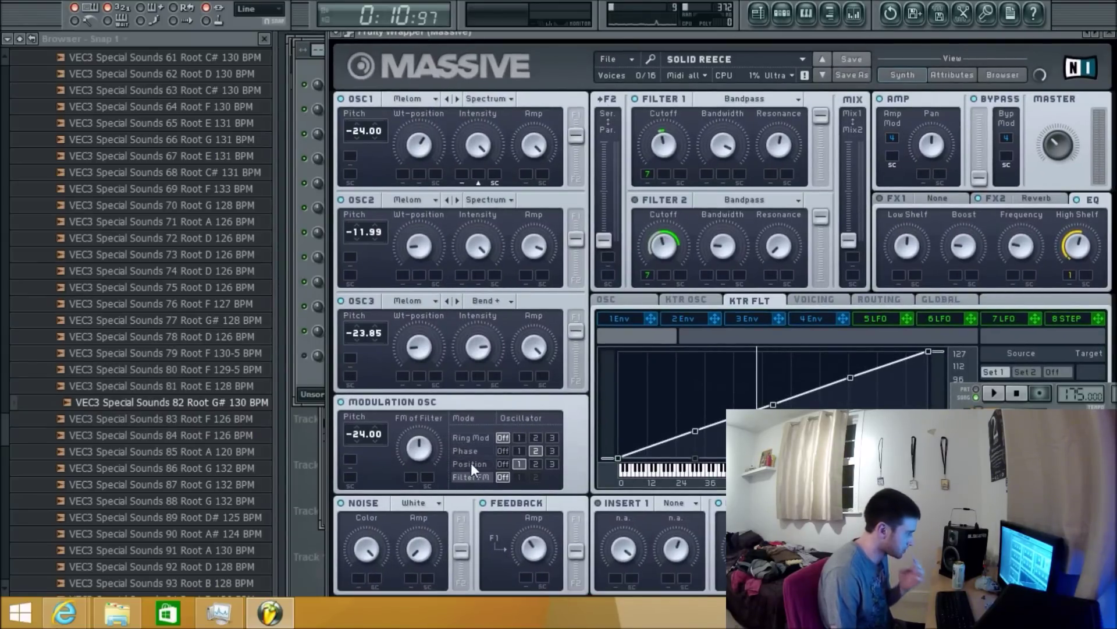
Paste the bass jam 355 sub notes onto the Massive channel and play both layers
{"action": "left_click", "coordinate": [783, 14]}
{"action": "left_click", "coordinate": [425, 333]}
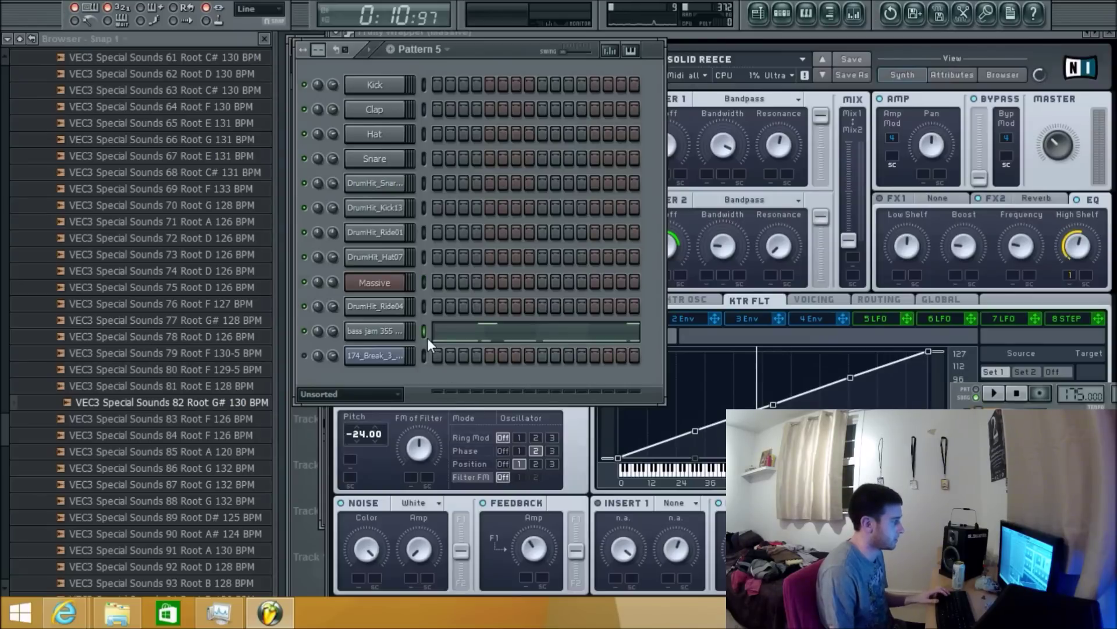
{"action": "left_click", "coordinate": [425, 282]}
{"action": "key", "text": "ctrl+v"}
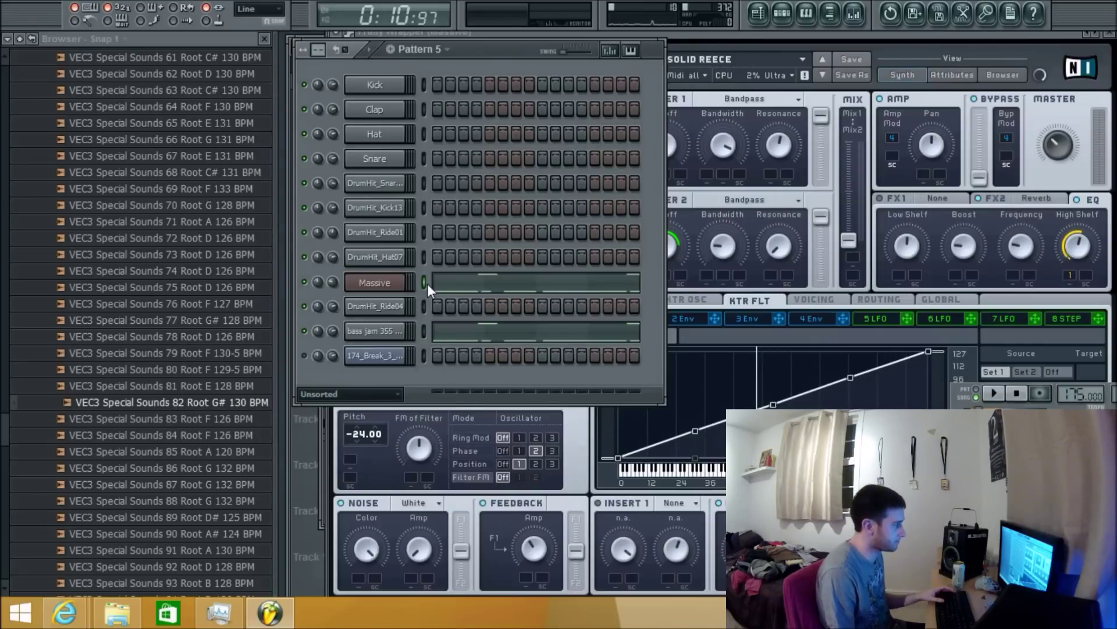
{"action": "key", "text": "space"}
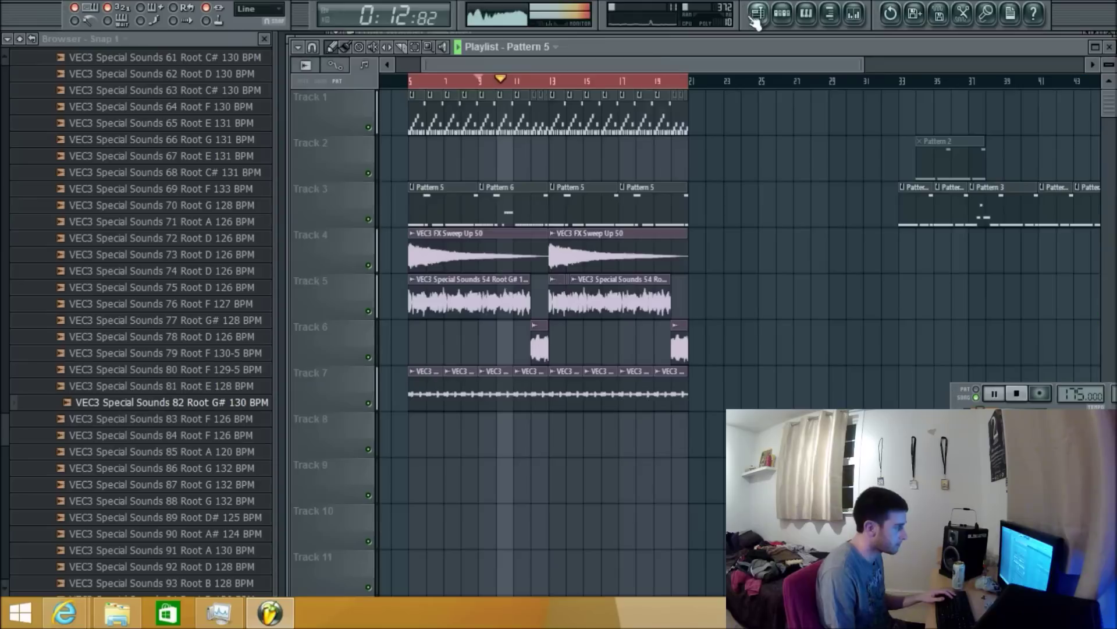
Compare the Massive piano roll with the bass jam 355 sub notes
{"action": "key", "text": "F7"}
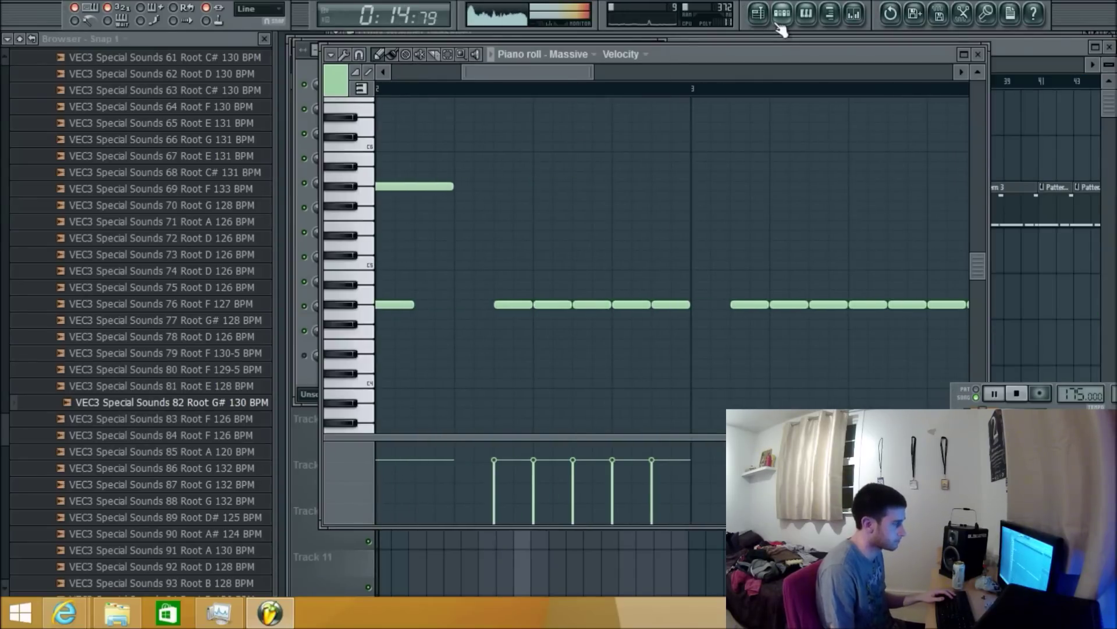
{"action": "left_click", "coordinate": [783, 12]}
{"action": "left_click", "coordinate": [782, 8]}
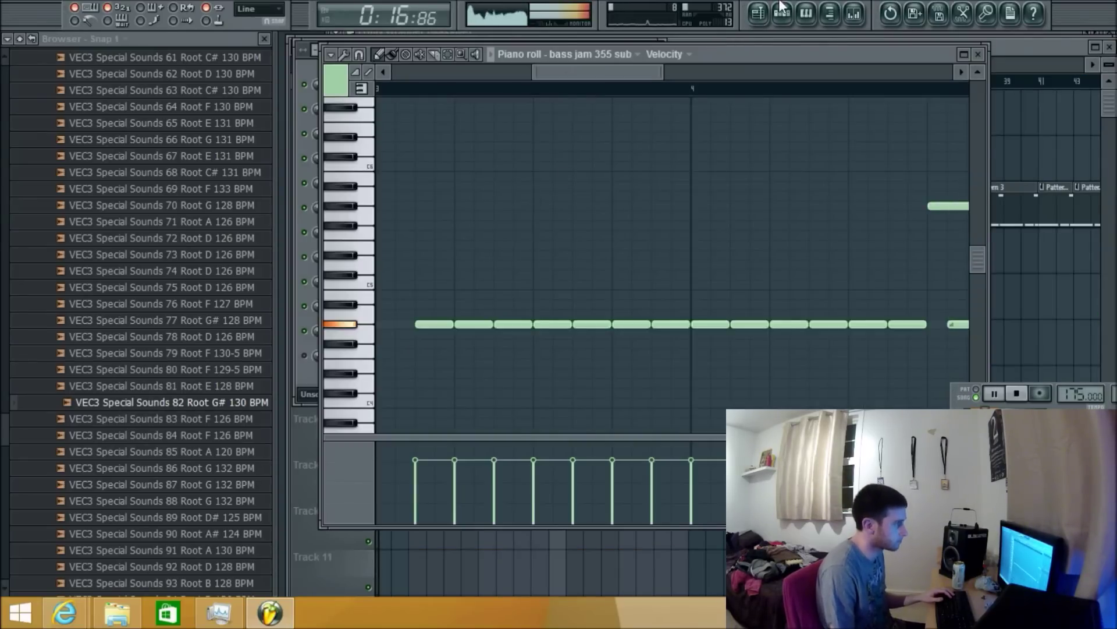